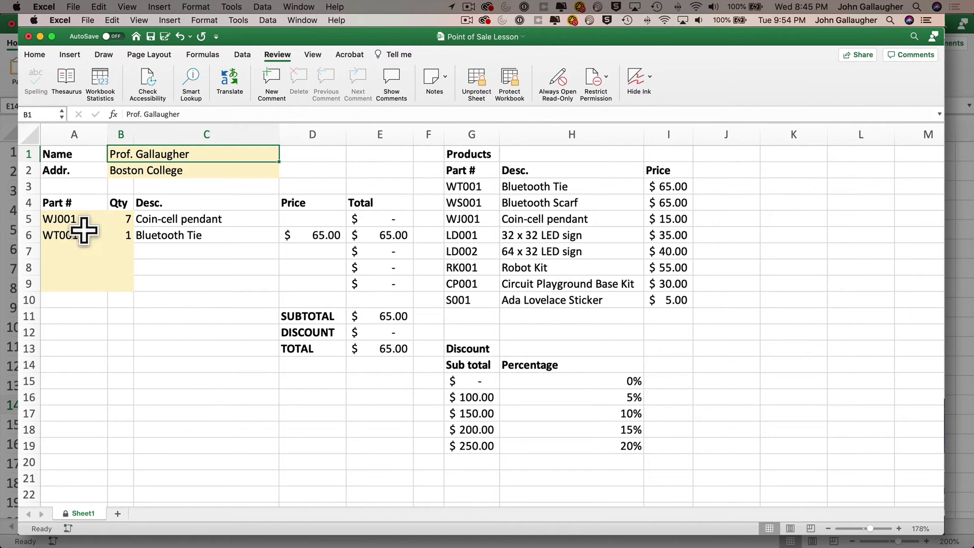
Select the part, quantity, name and address entry cells and tab through the unlocked cells
drag(63, 218, 125, 280)
drag(135, 152, 158, 152)
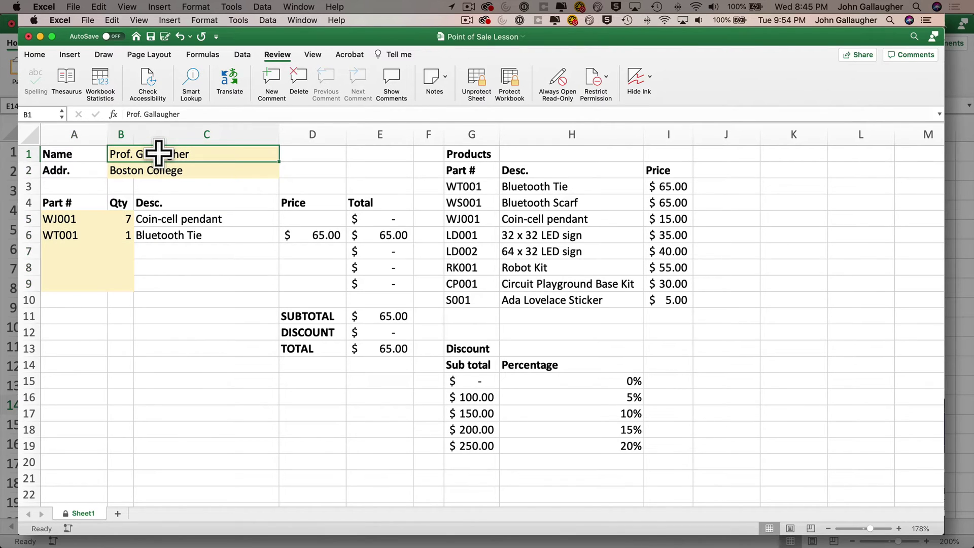
click(201, 168)
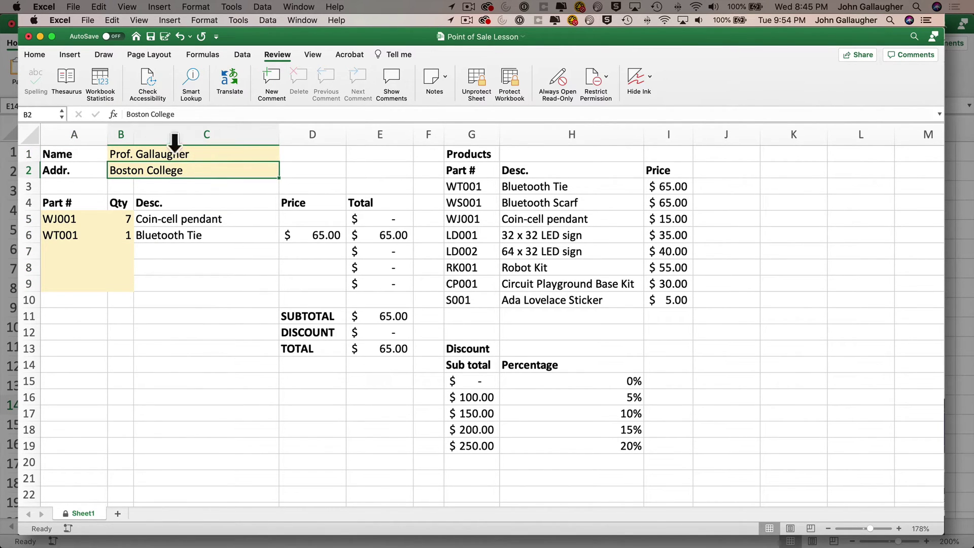
key(Tab)
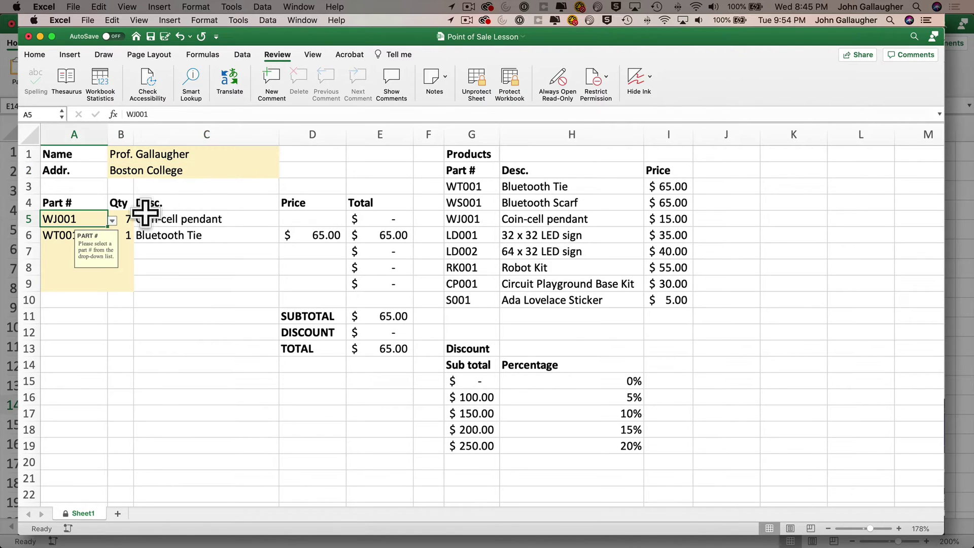
key(Tab)
key(Tab)
key(Tab)
key(Tab)
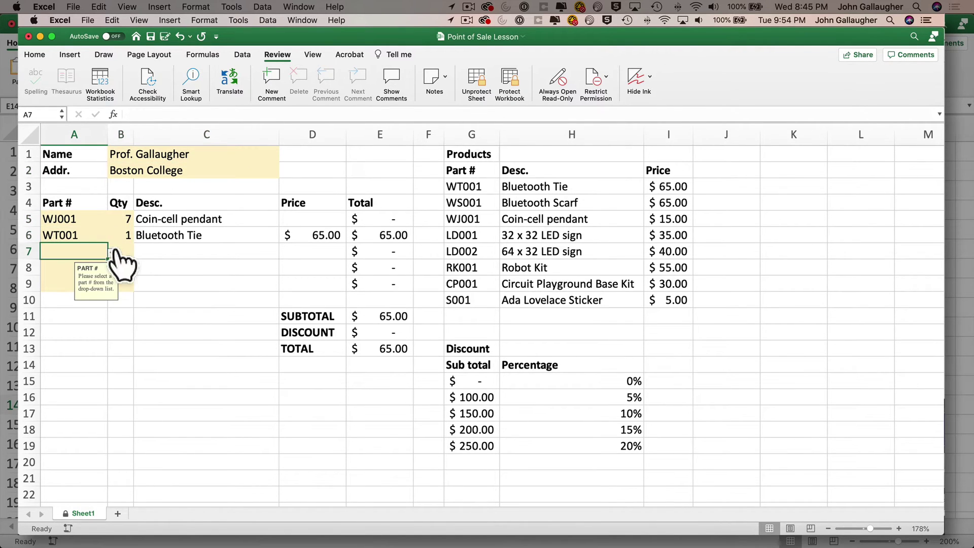
Add part LD001 with quantity 1 in row 7, then try editing the locked C7 cell
click(112, 253)
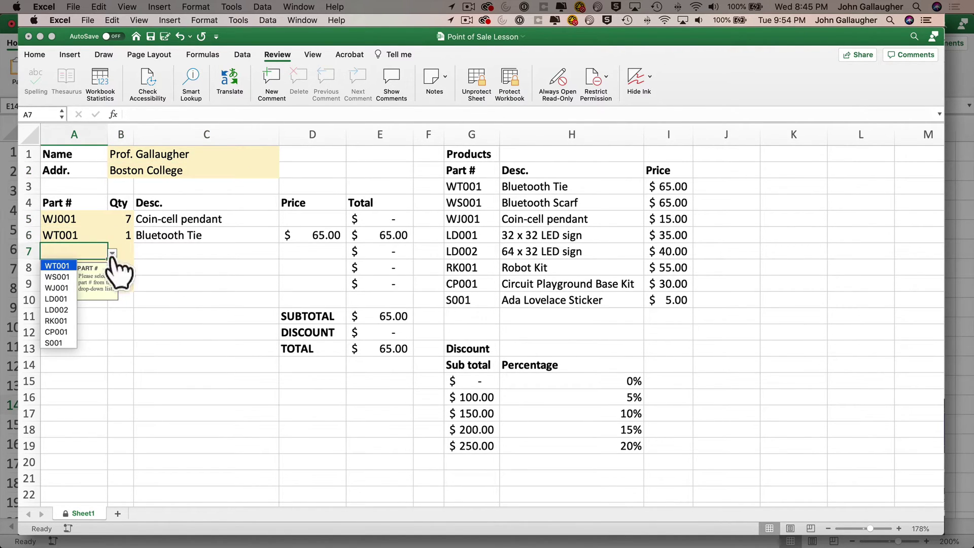
click(62, 302)
key(Tab)
text(1)
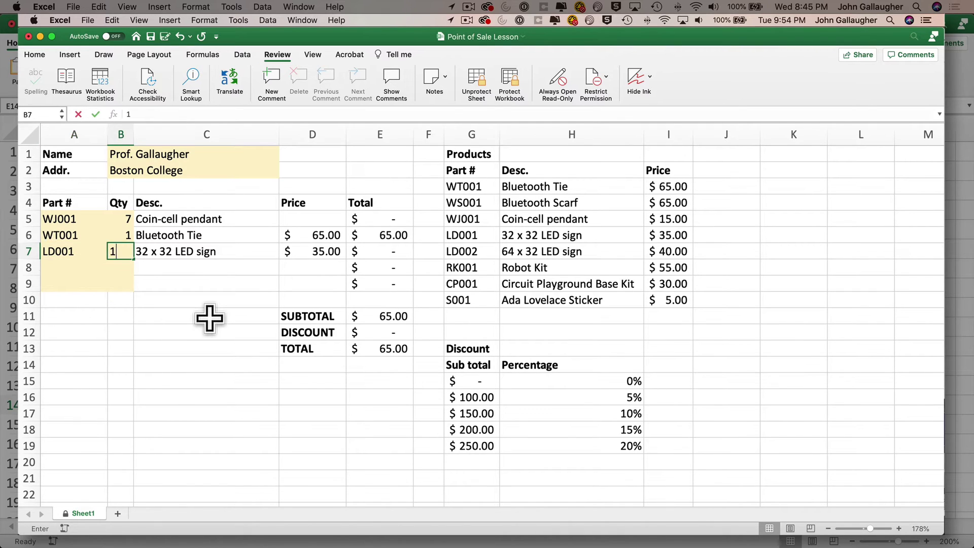
key(Tab)
click(217, 251)
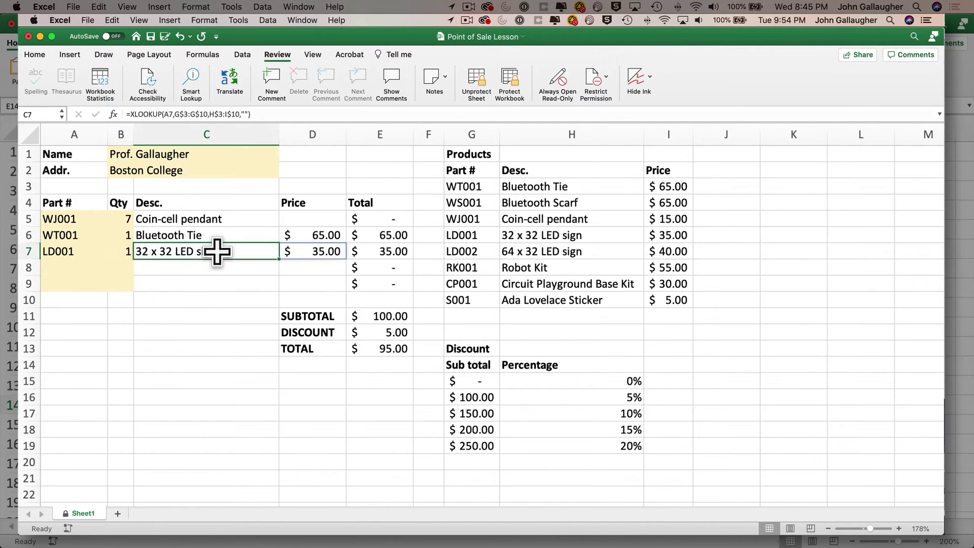
double_click(217, 251)
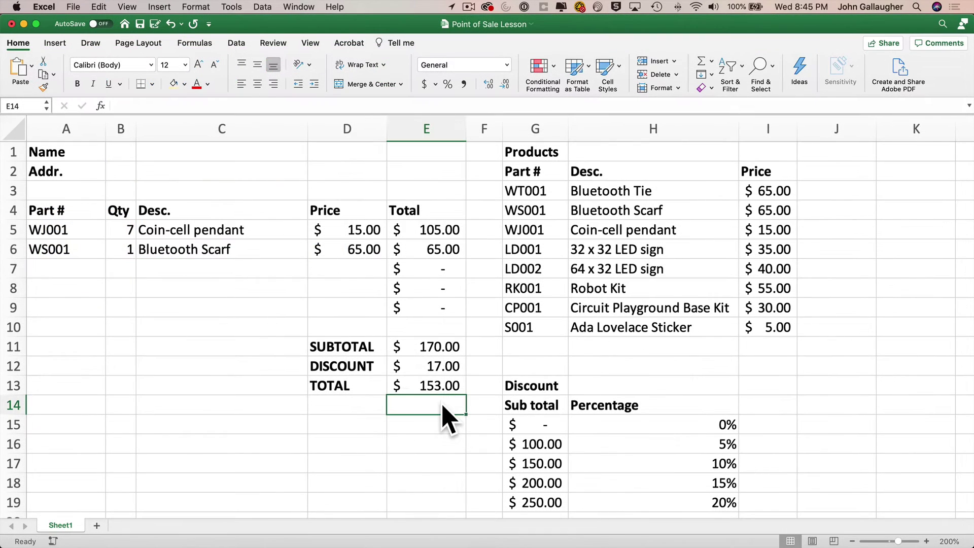
Select A5:B9 together with B1:C2 and give them a light gold fill
drag(63, 229, 117, 308)
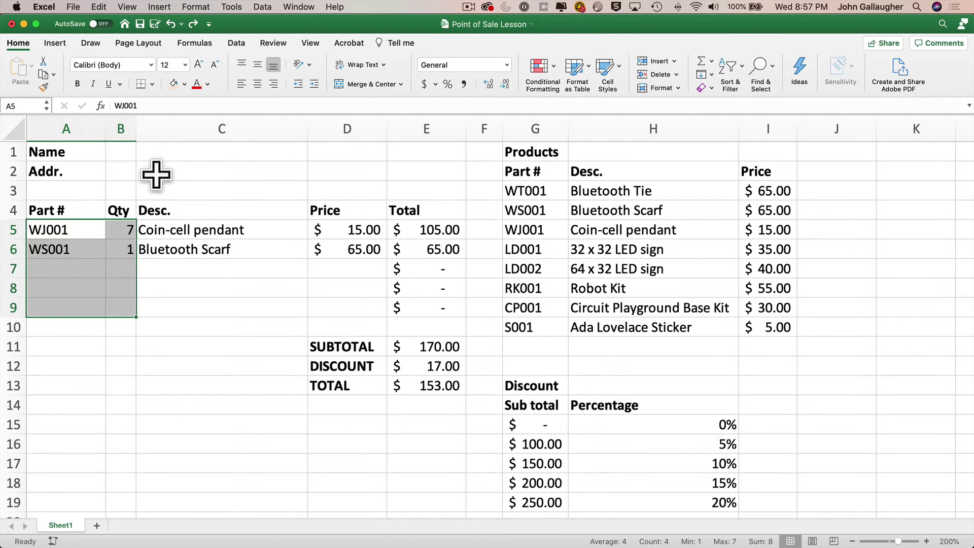
drag(120, 151, 239, 174)
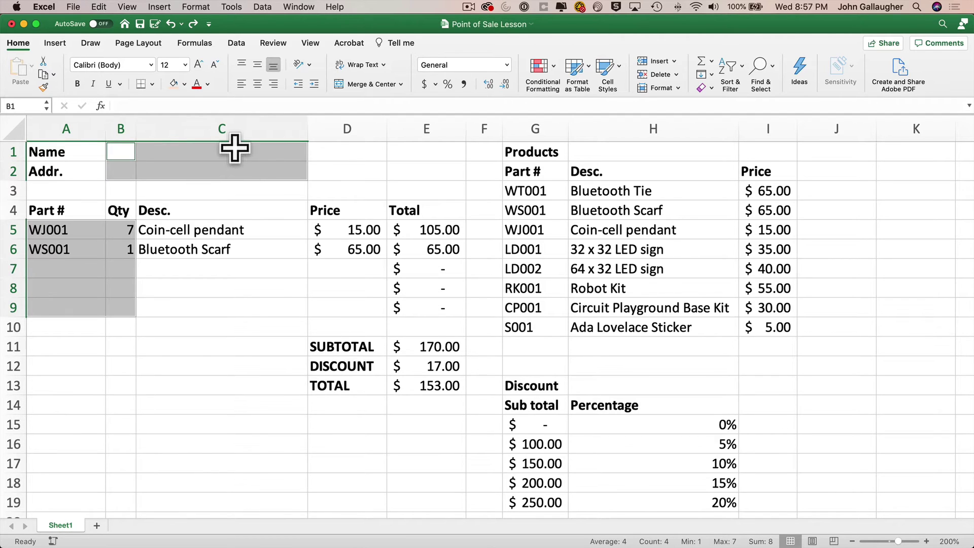
click(184, 85)
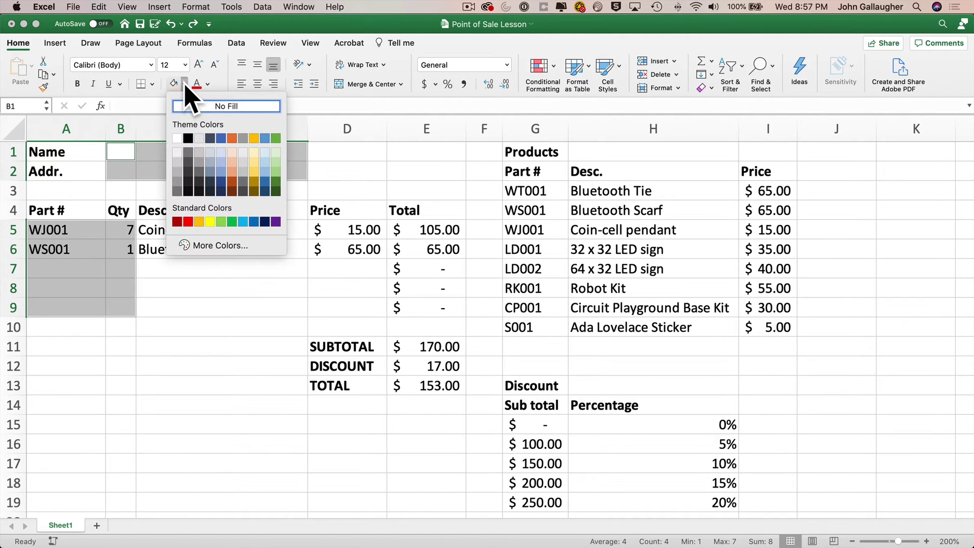
click(255, 164)
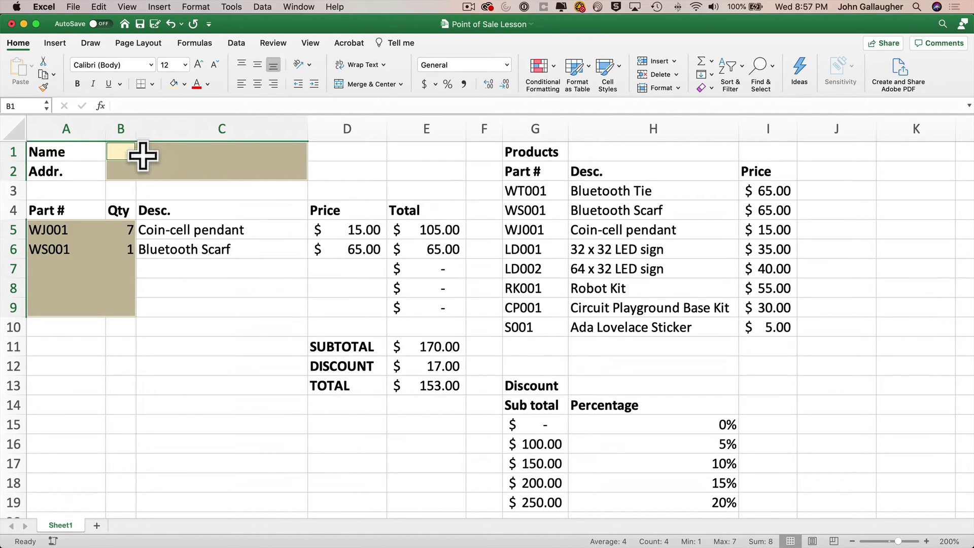
Merge B1:C2 across so the name and address rows each become one wide cell
drag(123, 151, 213, 166)
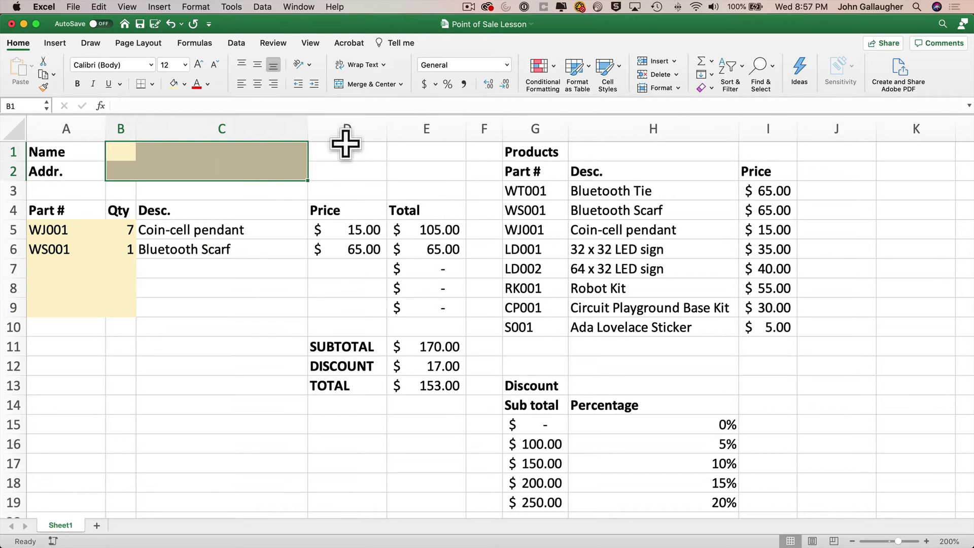
click(401, 84)
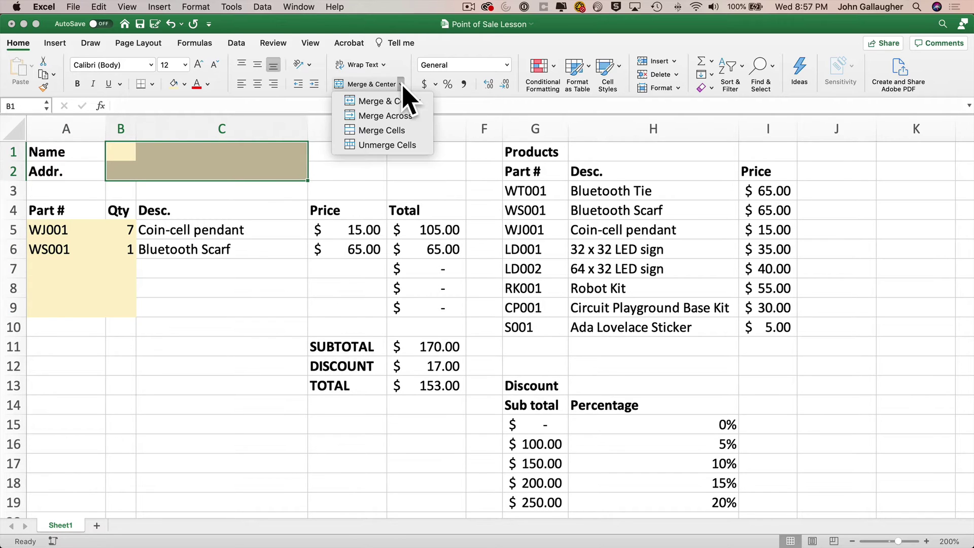
click(414, 119)
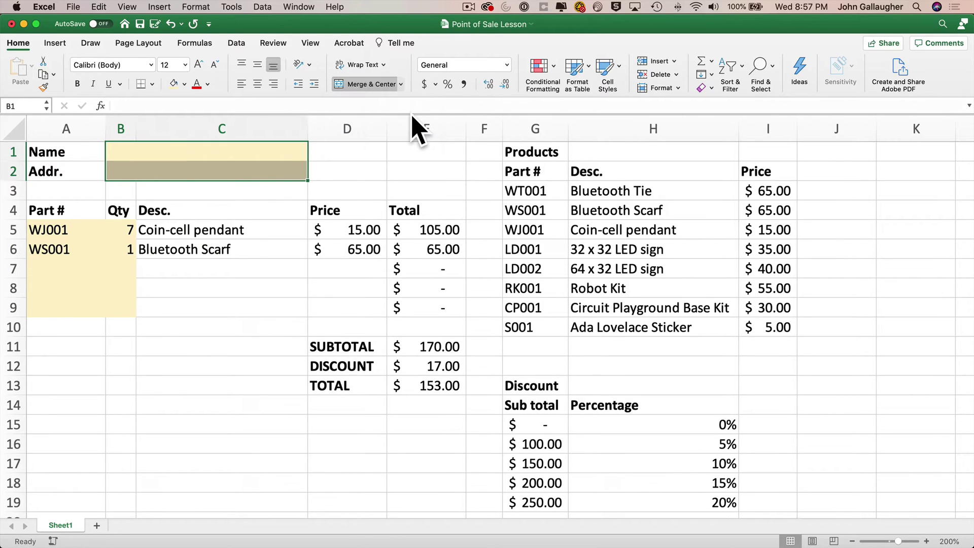
Enter the customer's name in the merged name cell B1
click(162, 151)
text(Prof. Gallaugher)
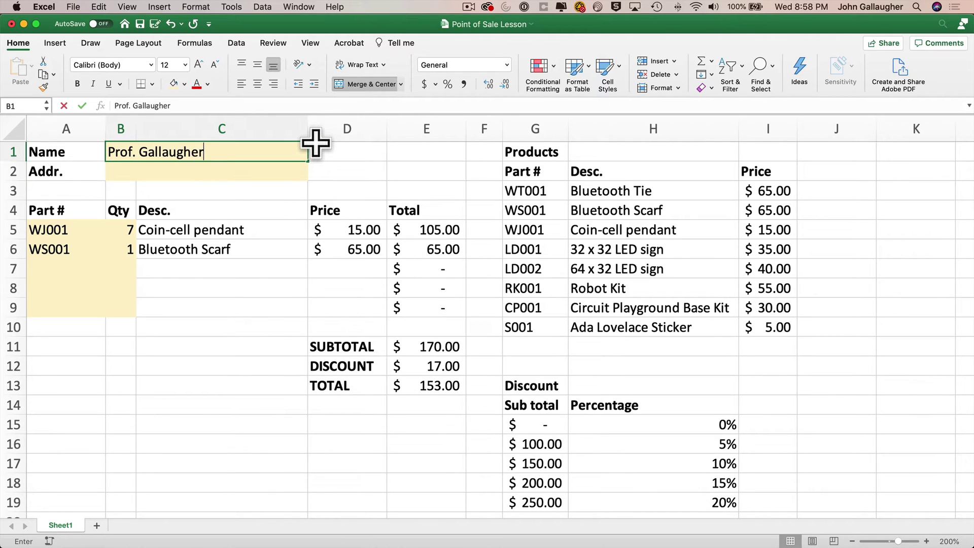
key(Tab)
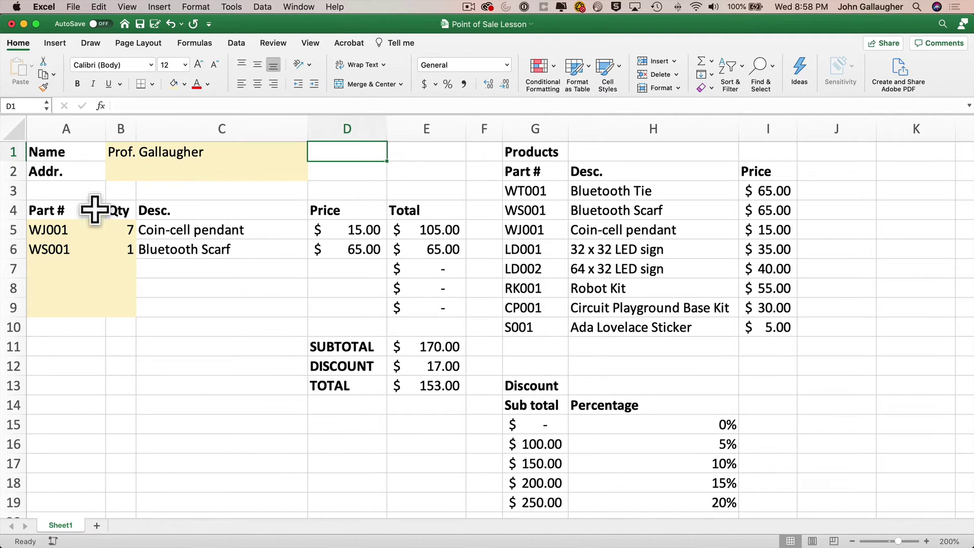
click(48, 230)
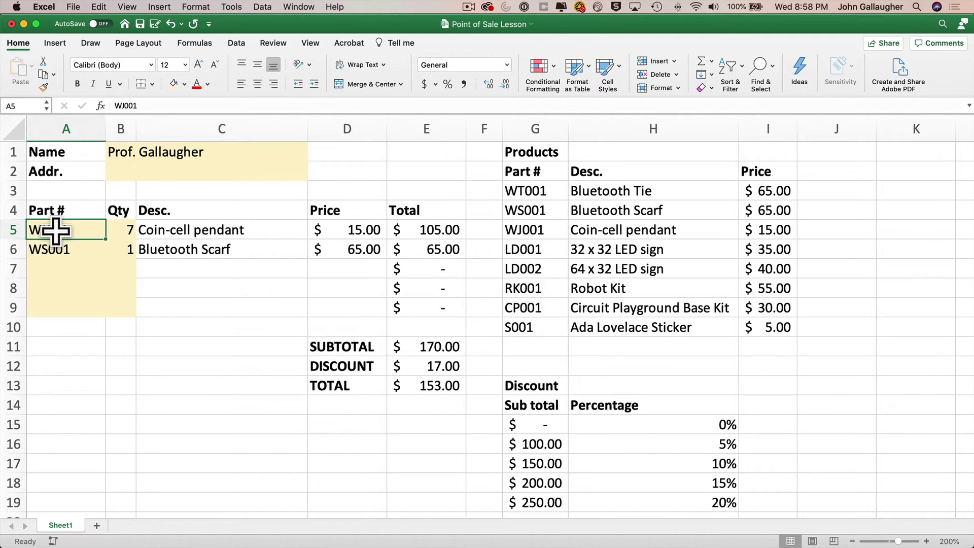
text(WJ)
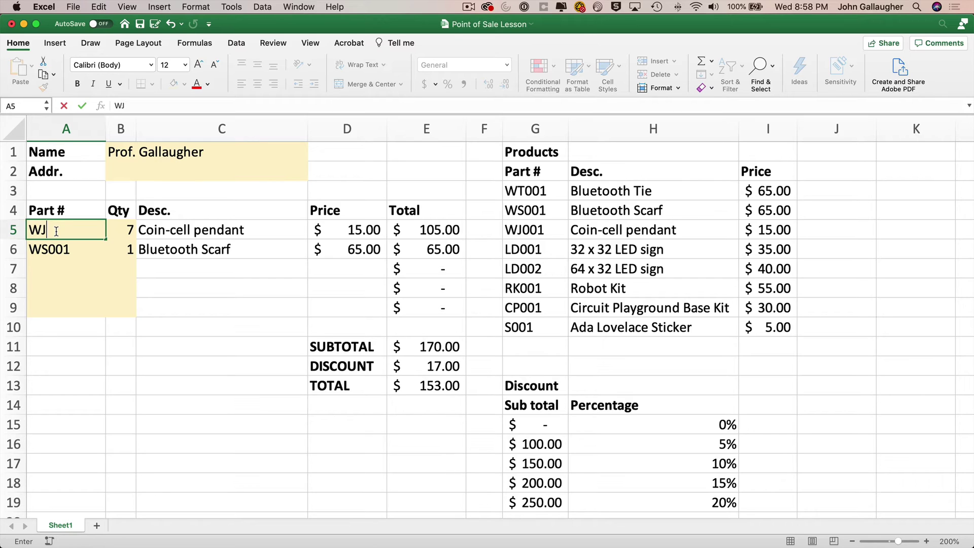
text(OO1)
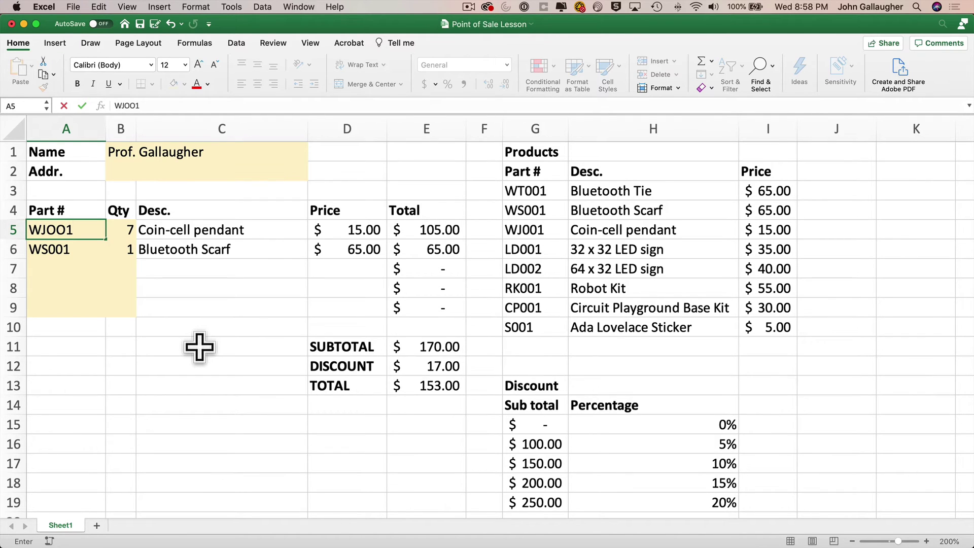
key(Tab)
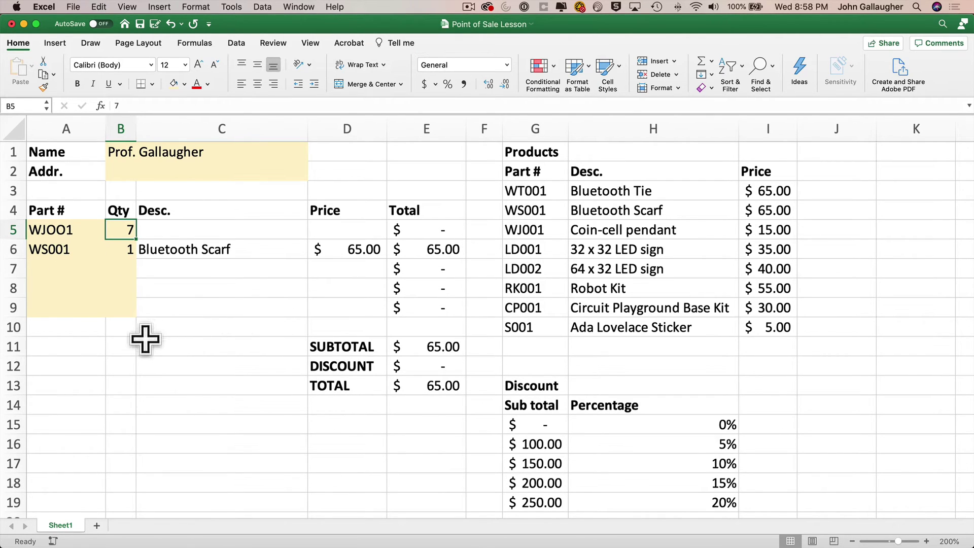
click(61, 233)
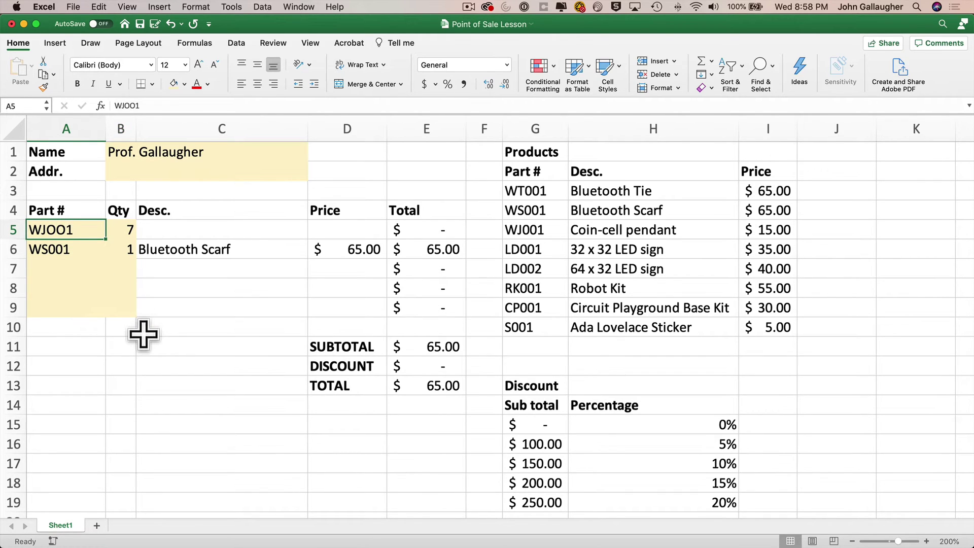
key(super+z)
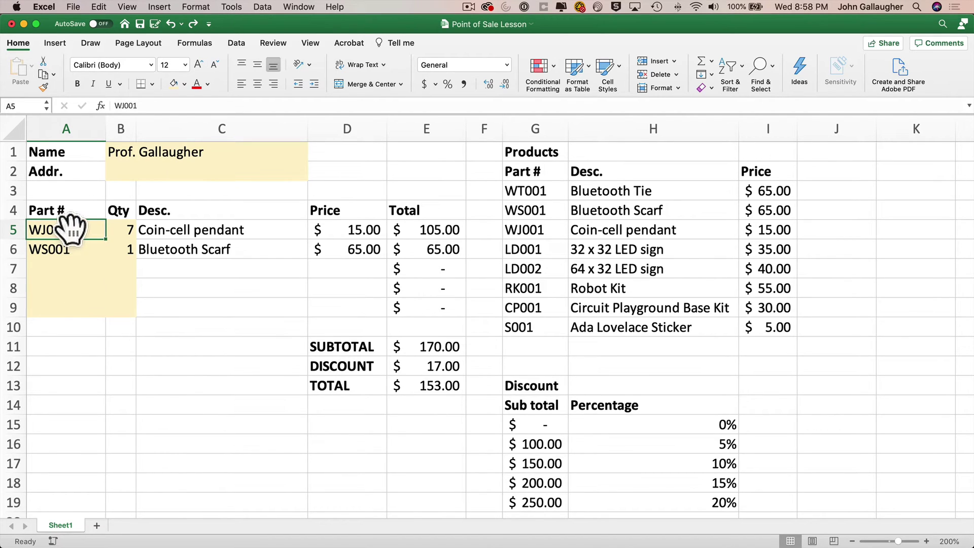
Select the Part # cells A5:A9 and open the Data Validation dialog
drag(71, 226, 72, 306)
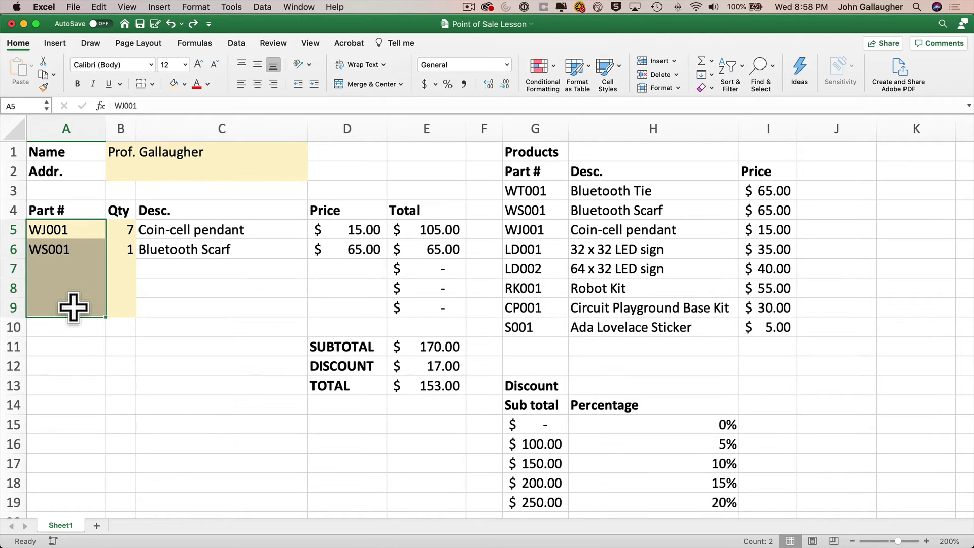
click(236, 44)
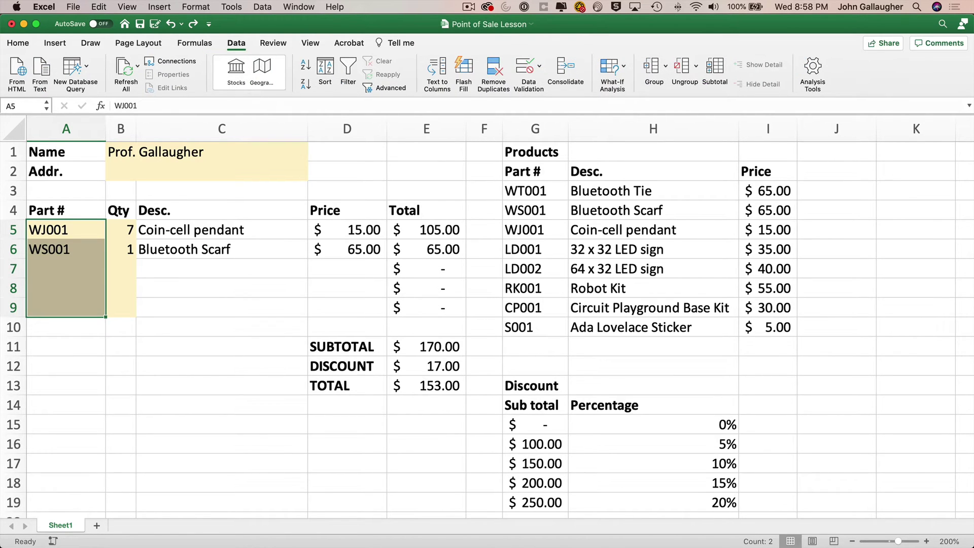
click(540, 67)
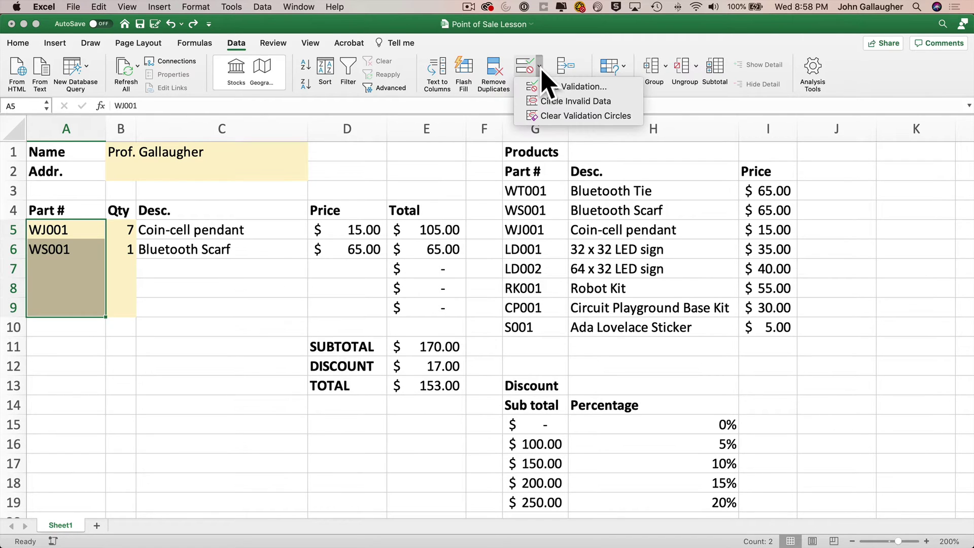
click(622, 90)
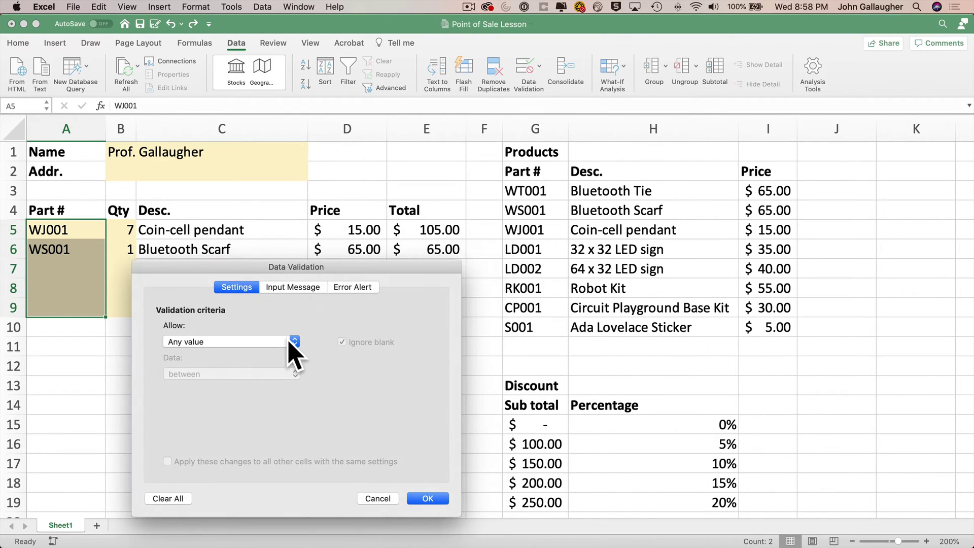
Try Whole number and Date as allowed types, checking their comparison options
click(290, 341)
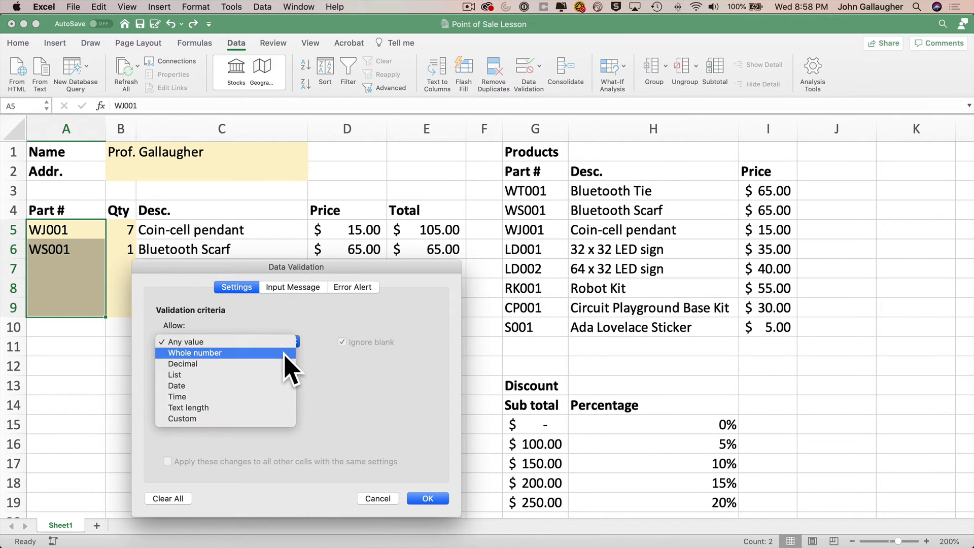
click(284, 352)
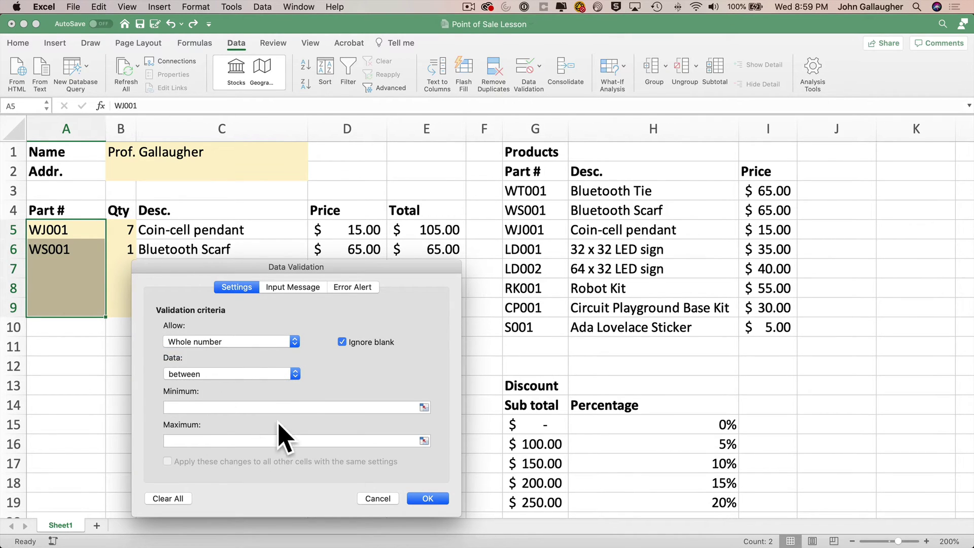
click(295, 373)
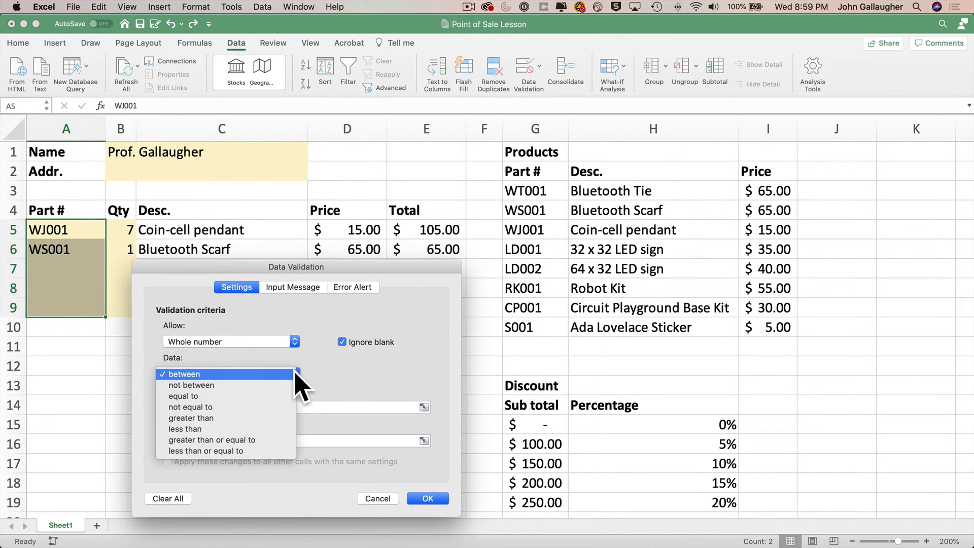
click(335, 380)
click(276, 344)
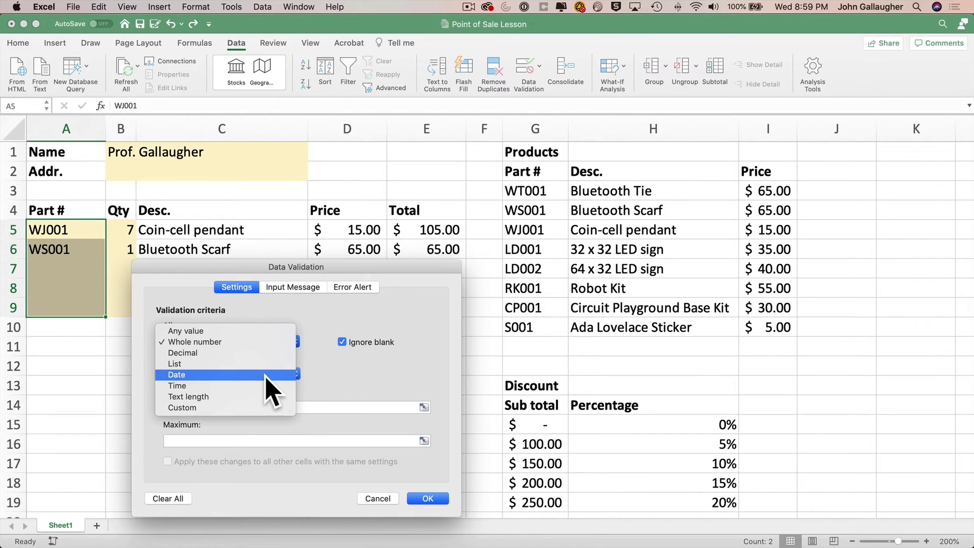
click(267, 375)
click(290, 374)
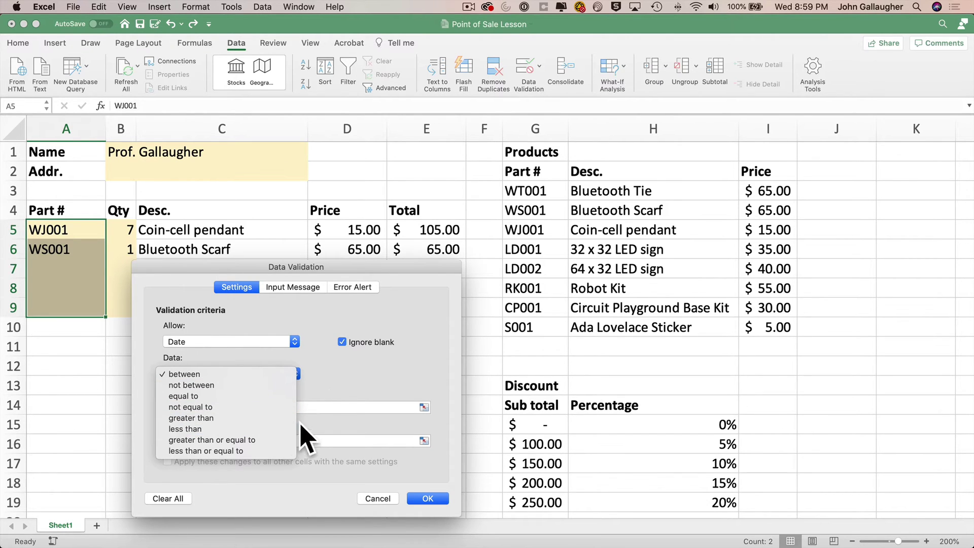
click(348, 383)
click(294, 343)
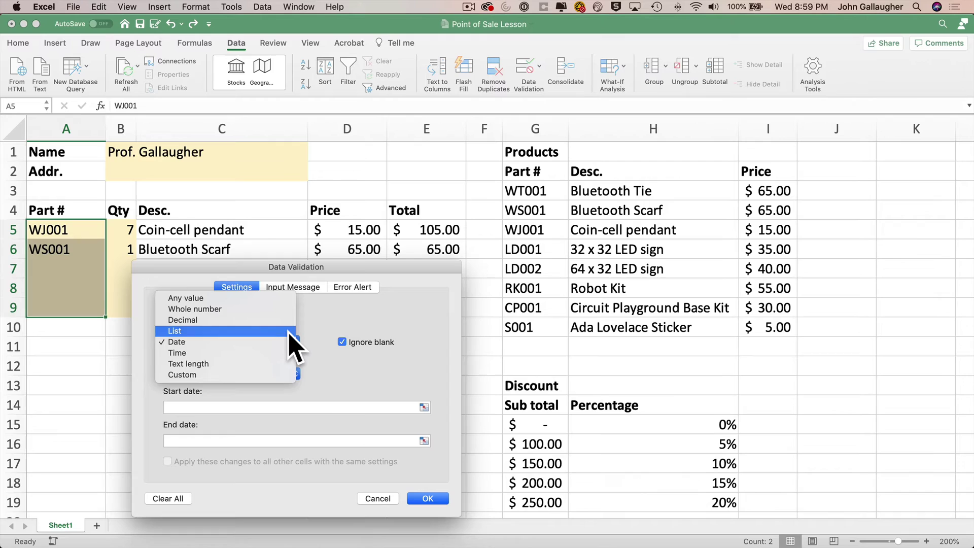
Allow a List for the Part # cells with source =$G$3:$G$10
click(288, 331)
drag(395, 265, 363, 276)
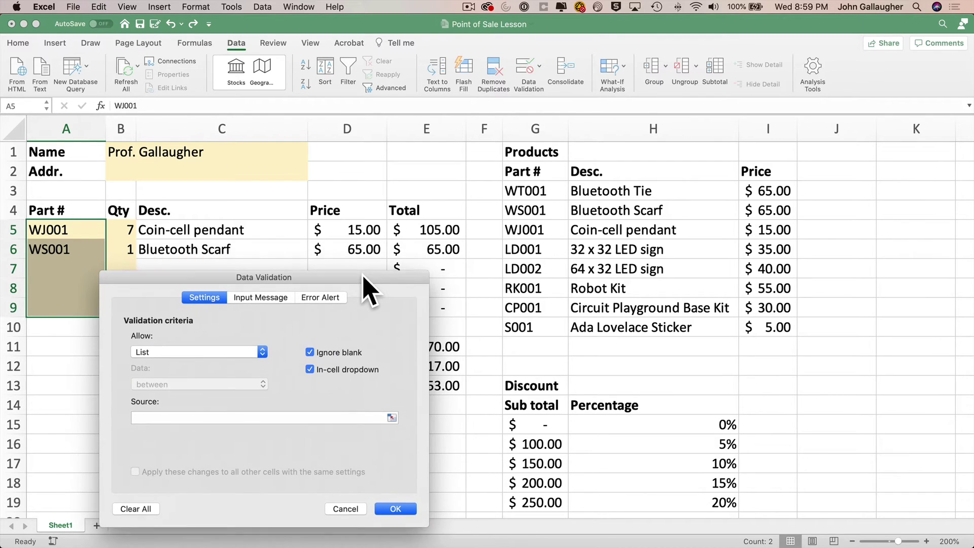
click(219, 418)
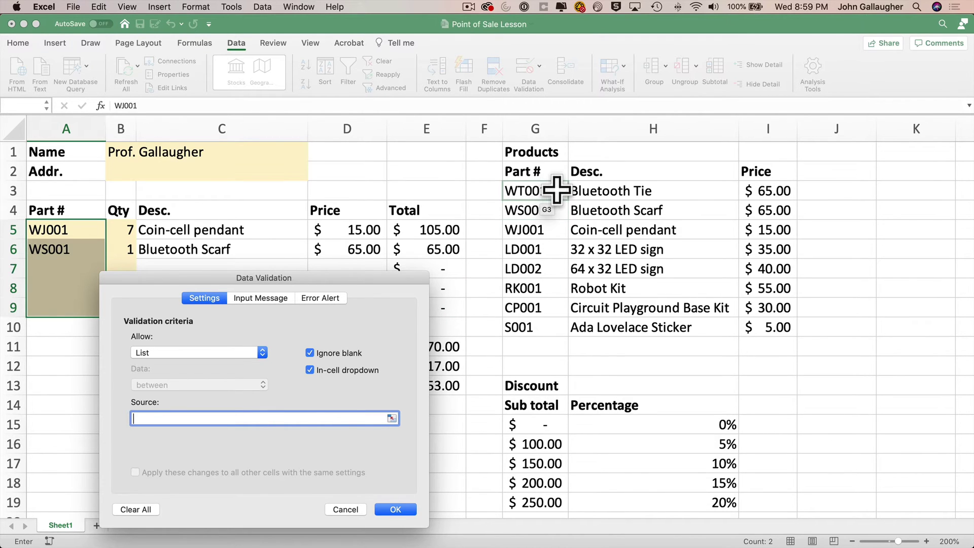
drag(557, 190, 551, 326)
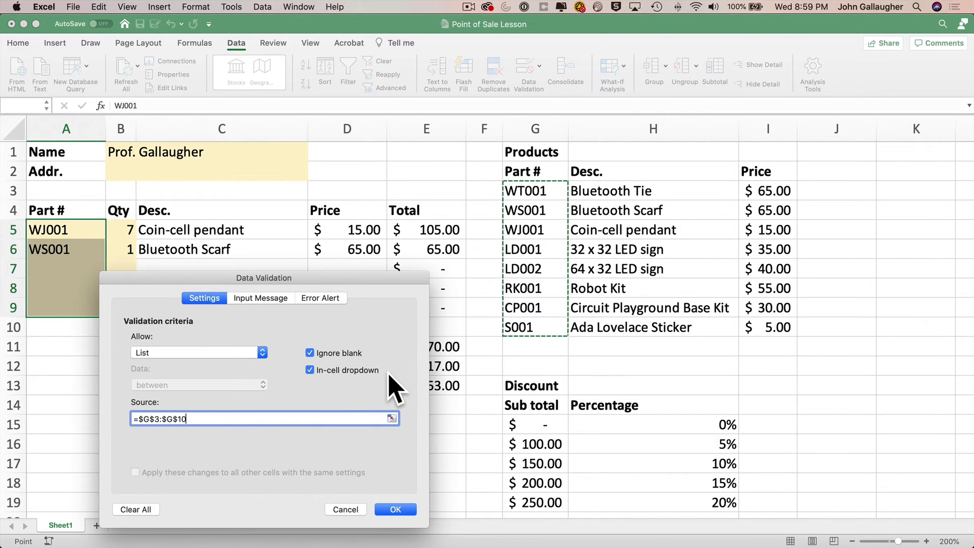
Add an input message titled 'PART #' reading 'Please select a part # from the drop-down list.'
click(287, 301)
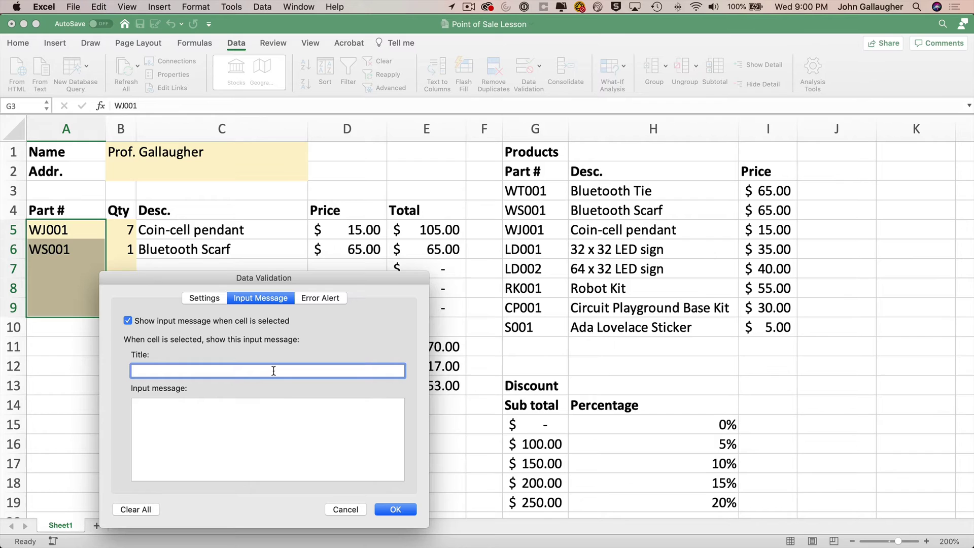
text(PART #)
click(134, 404)
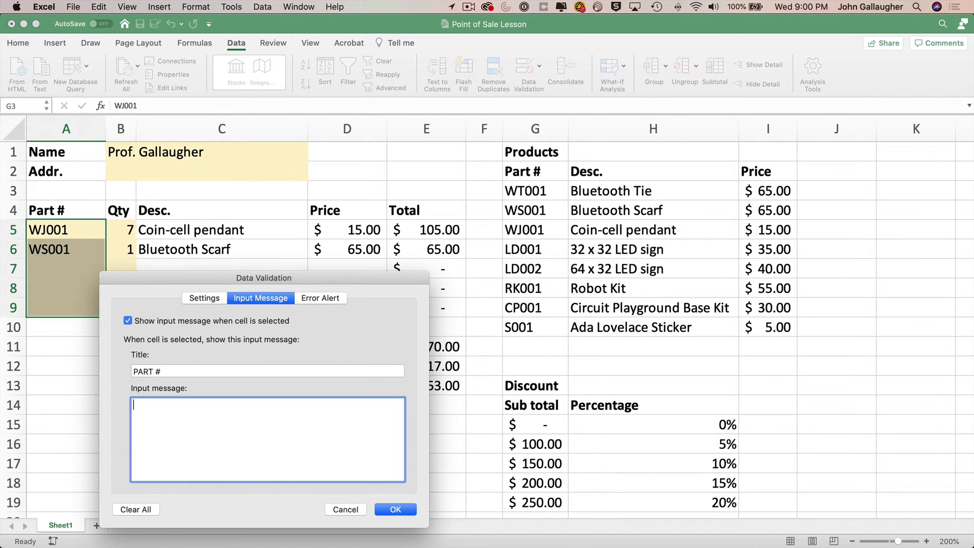
text(Please select a part # from the dro)
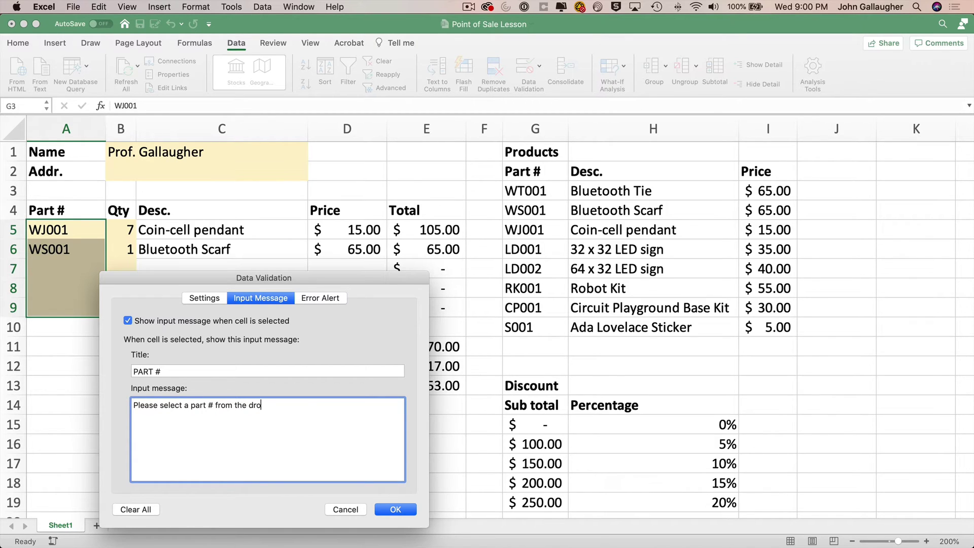
text(p-down list.)
Set a Stop error alert titled 'ERROR' with the message 'Not a valid part #.'
click(321, 298)
click(276, 370)
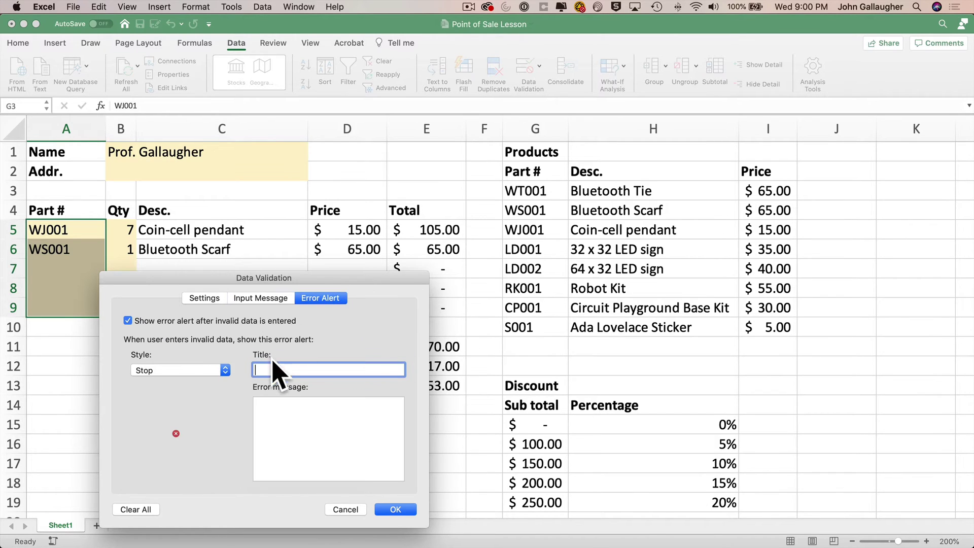
text(ERROR)
key(Tab)
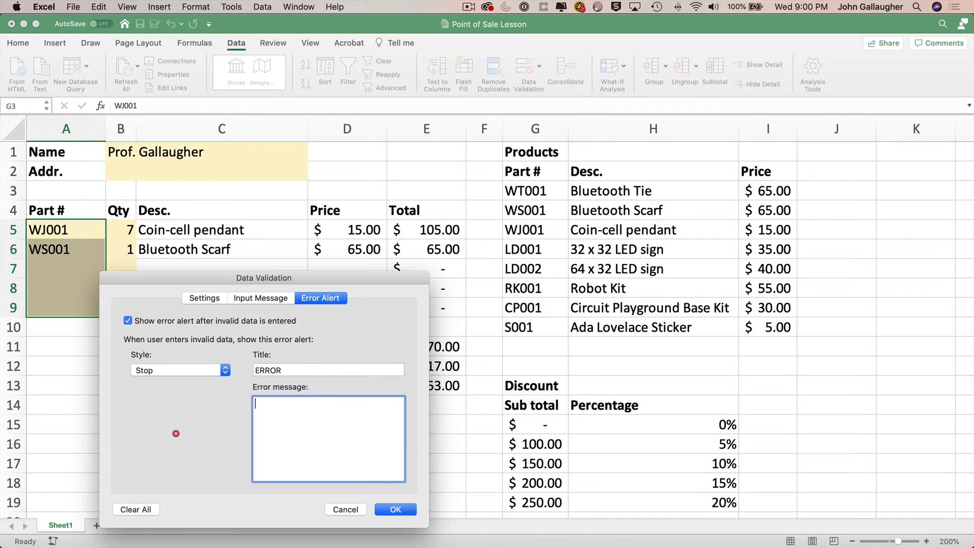
text(Not a valid part #.)
click(225, 369)
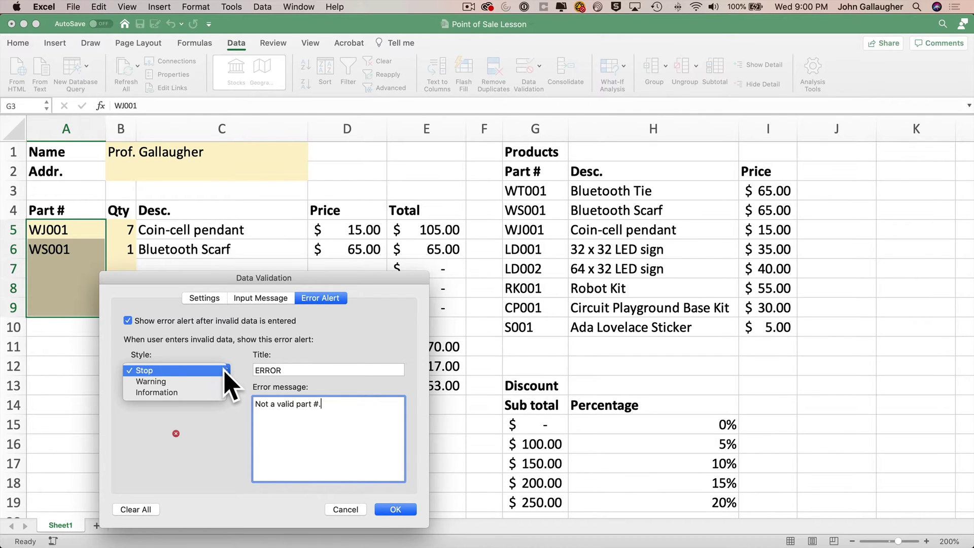
click(225, 371)
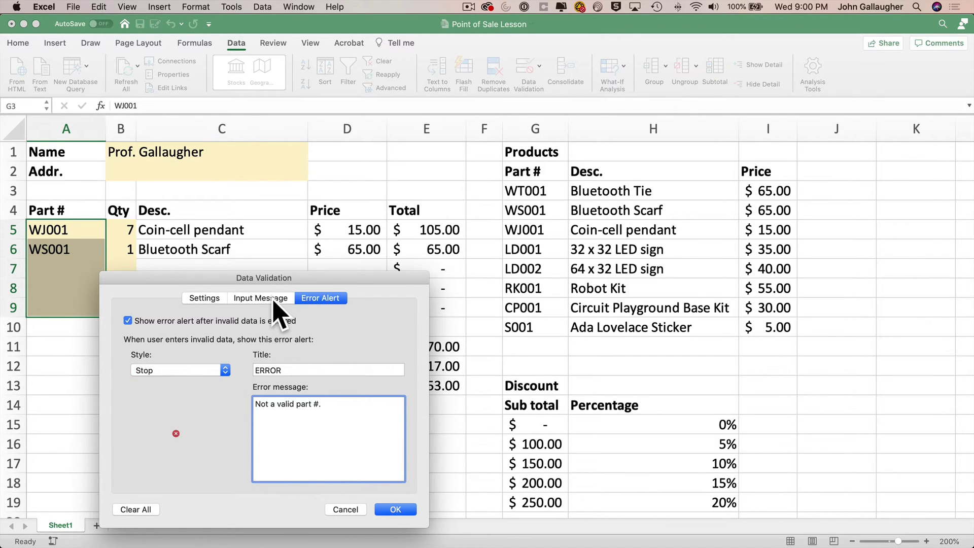
click(244, 300)
click(216, 300)
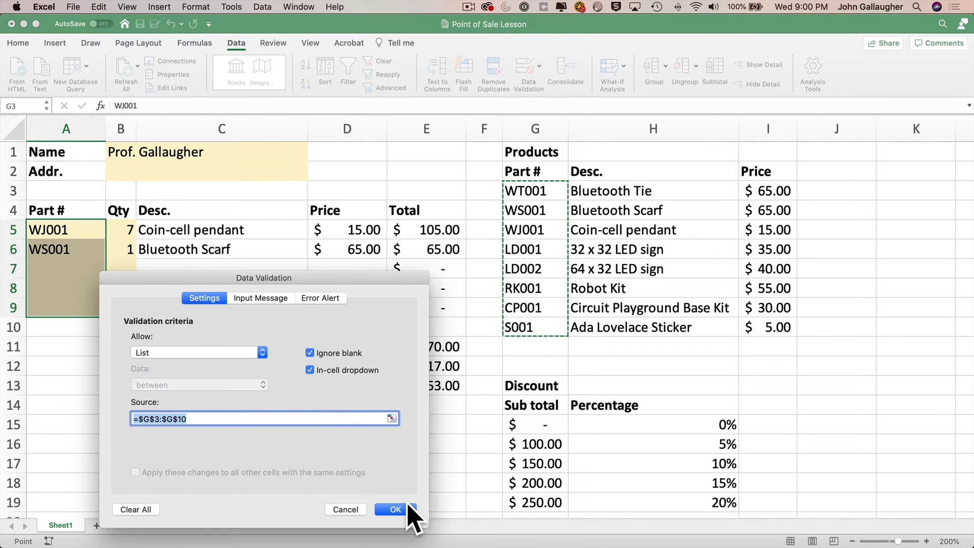
Apply the validation, clear A5 and enter the invalid part number WJOO1 to test it
click(406, 510)
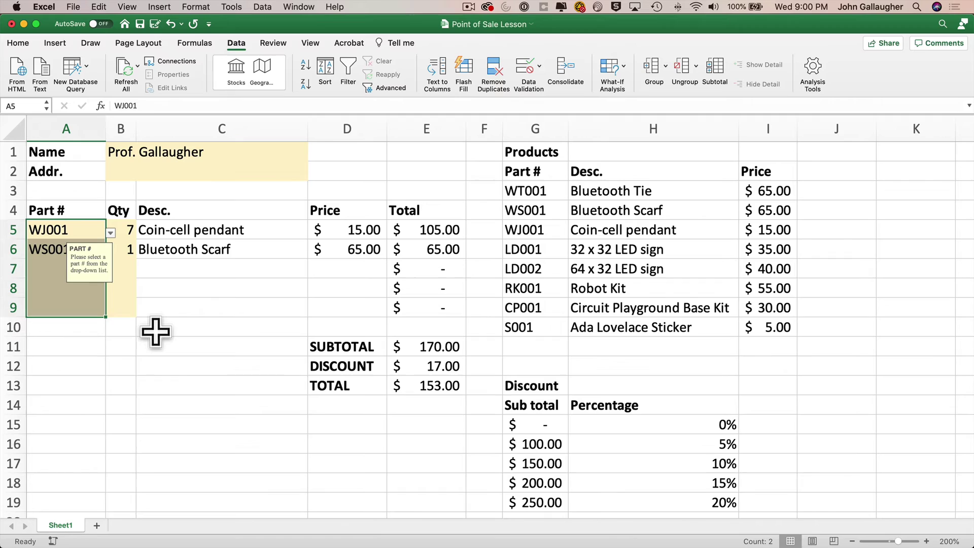
click(80, 233)
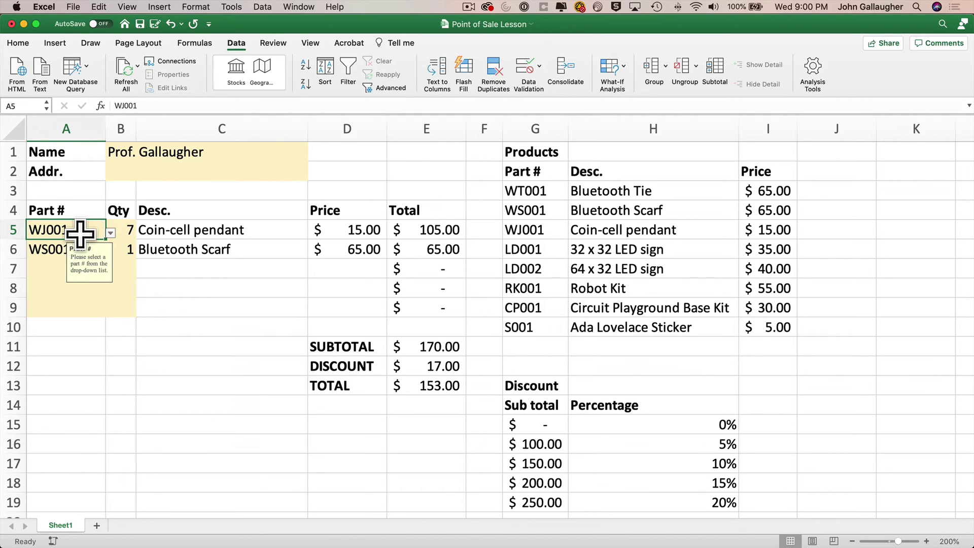
key(Delete)
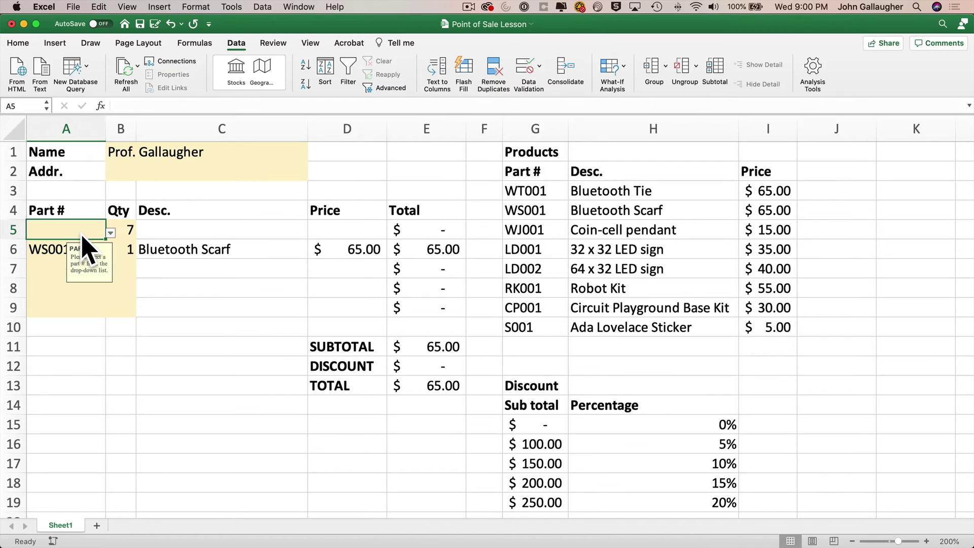
text(WS)
key(BackSpace)
key(BackSpace)
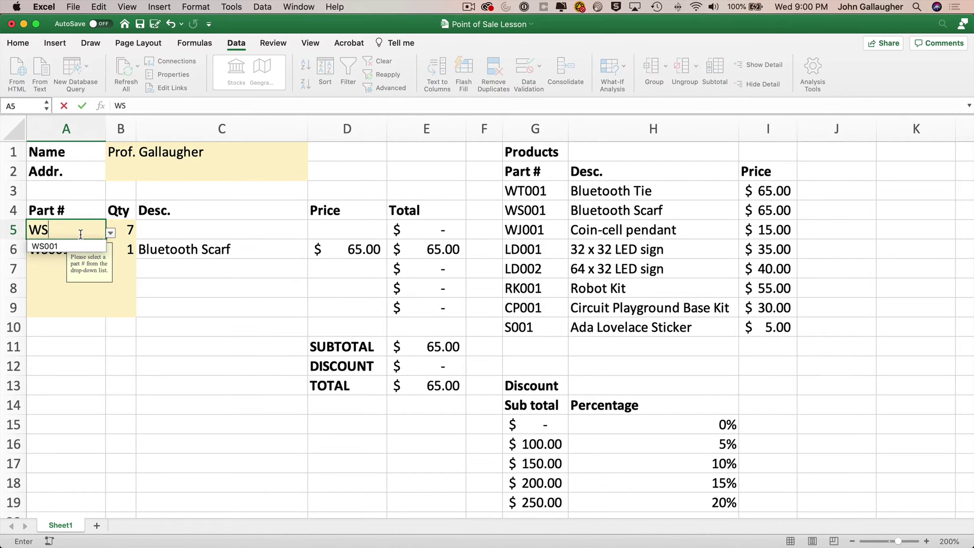
text(JOO1)
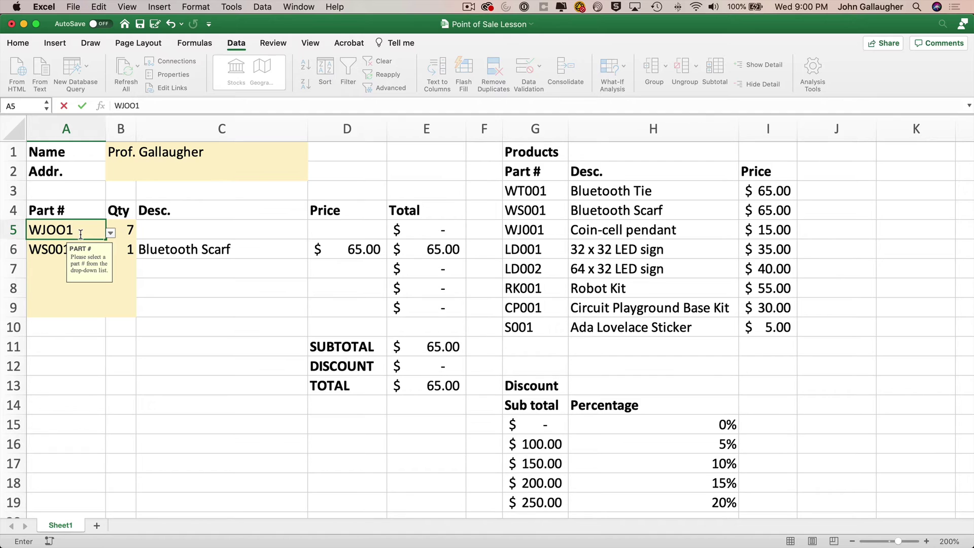
key(Return)
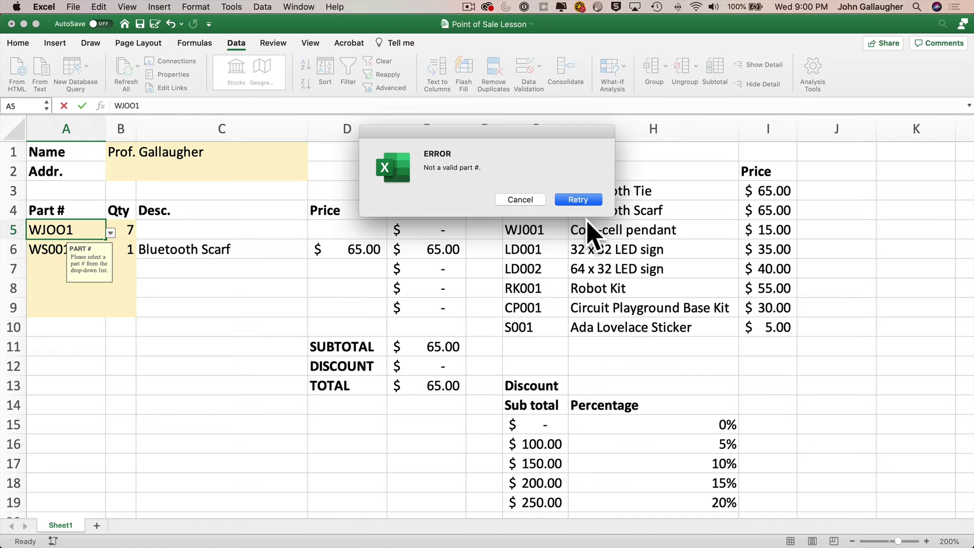
Retry at the error and re-enter WJ001 in A5
click(589, 200)
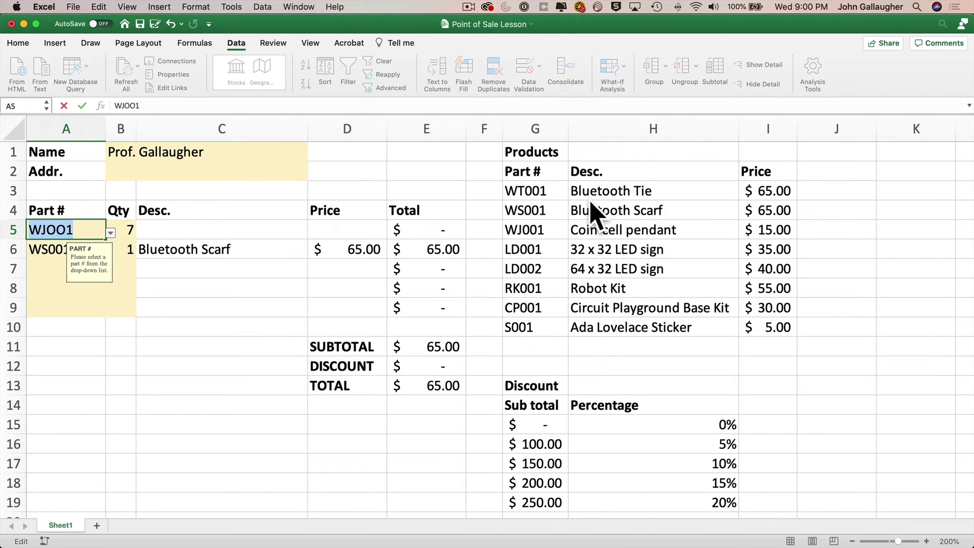
text(WJ001)
key(Return)
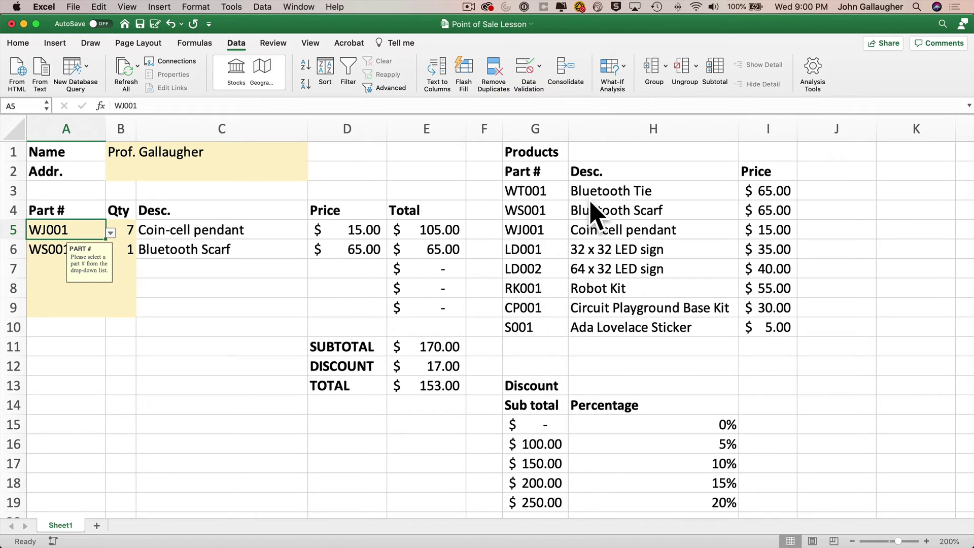
click(110, 233)
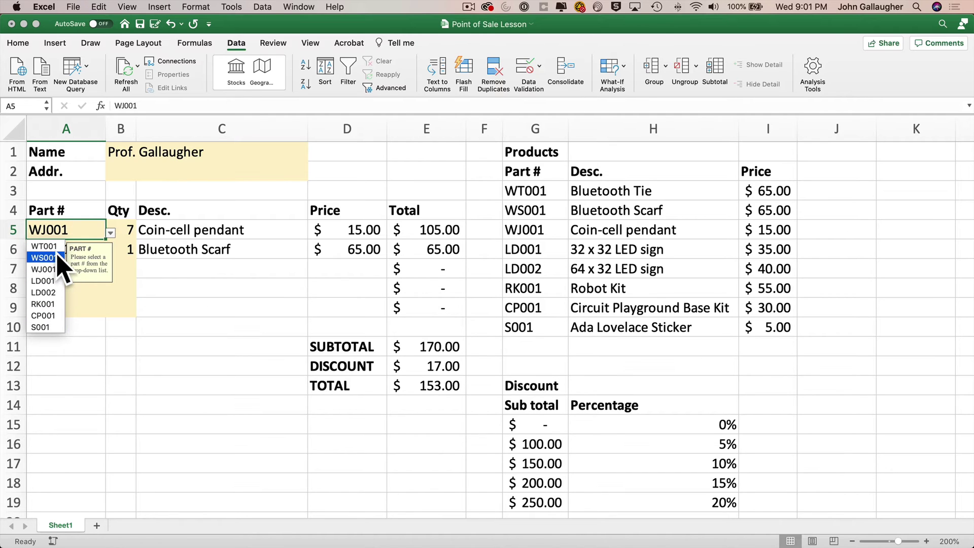
click(48, 234)
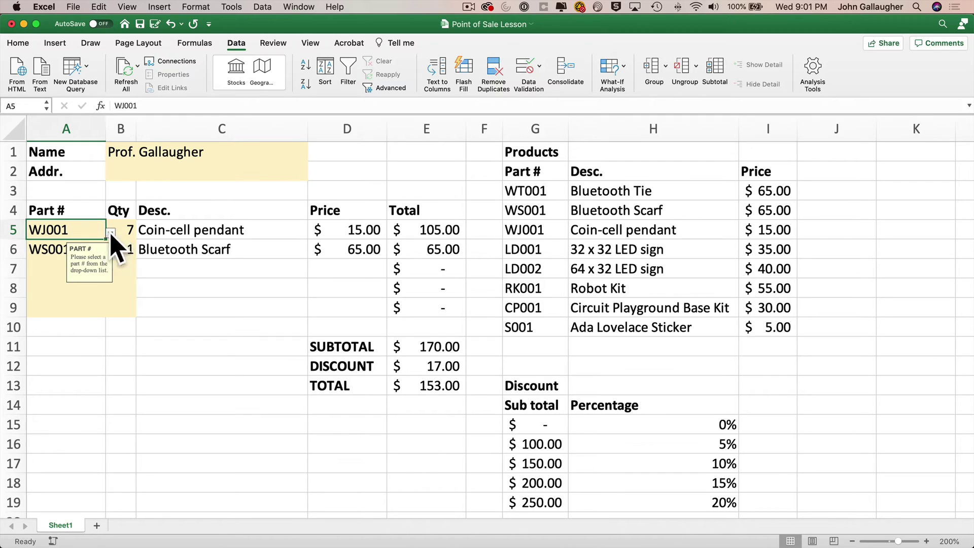
click(110, 233)
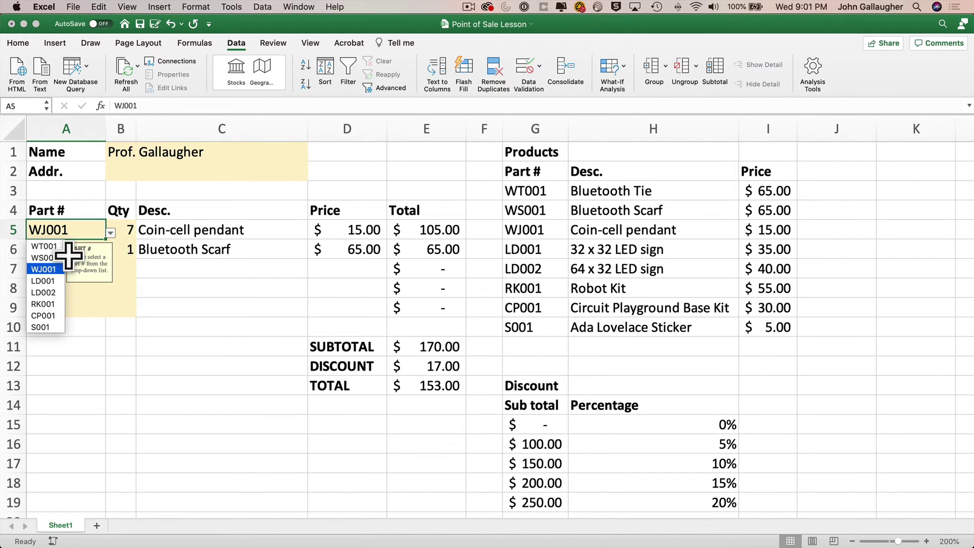
click(57, 258)
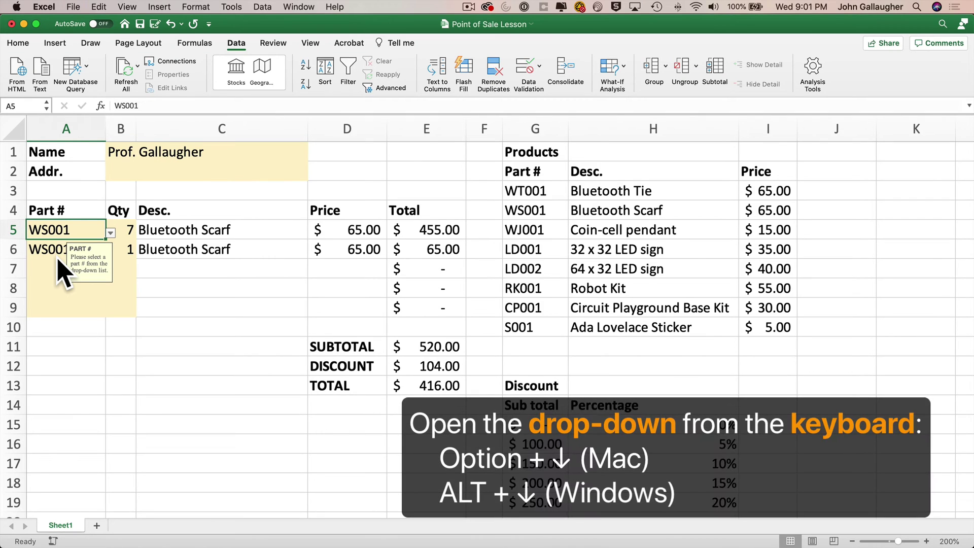
key(alt+Down)
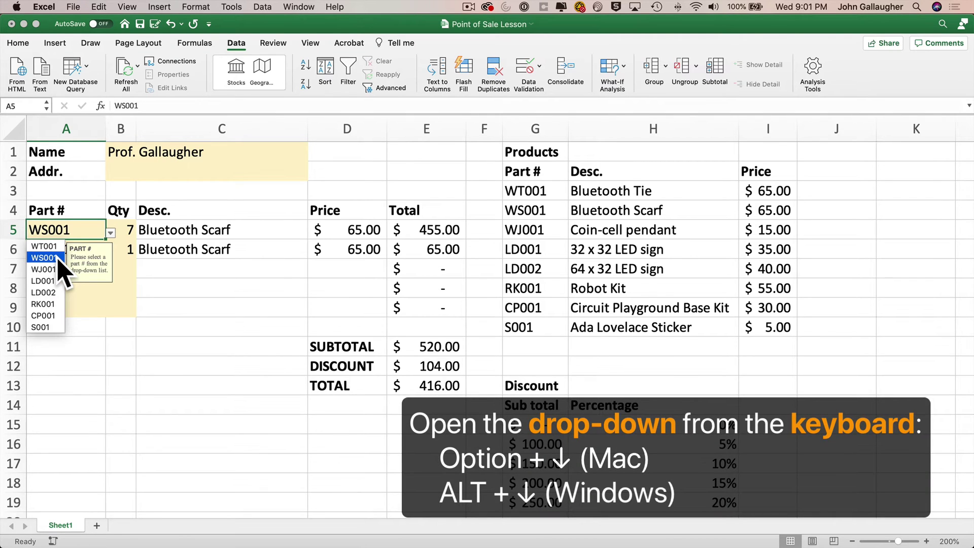
key(Down)
key(Down)
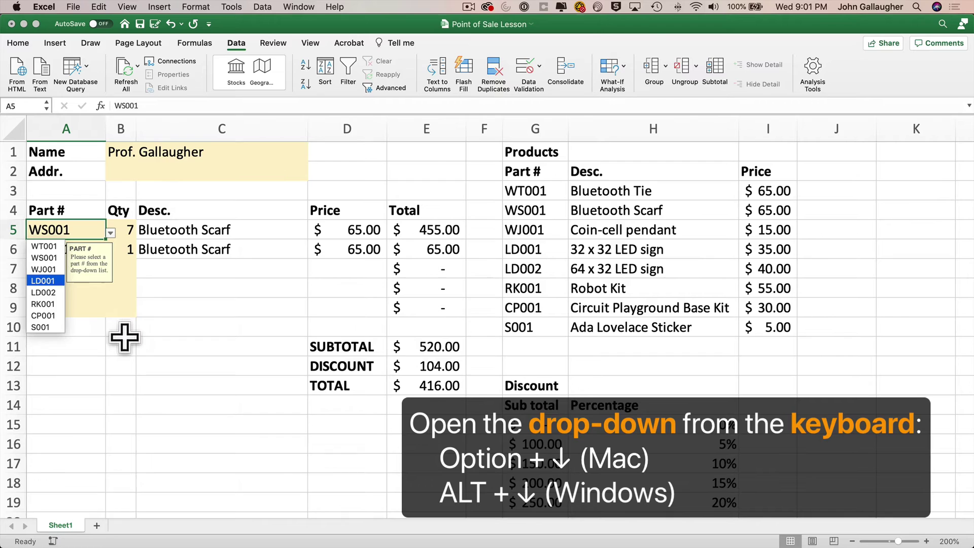
key(Down)
key(Down)
key(Up)
key(Up)
key(Up)
key(Up)
key(Up)
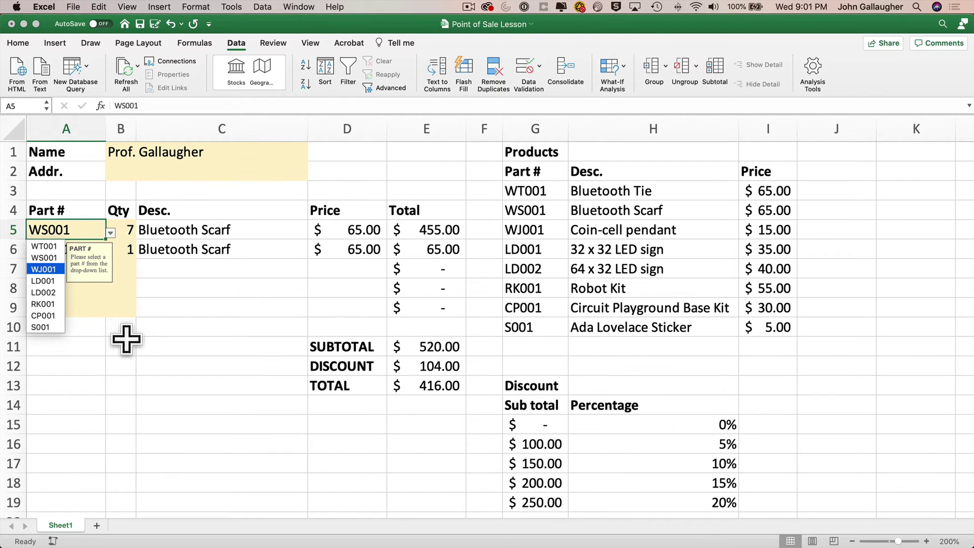
key(Down)
key(Down)
key(Return)
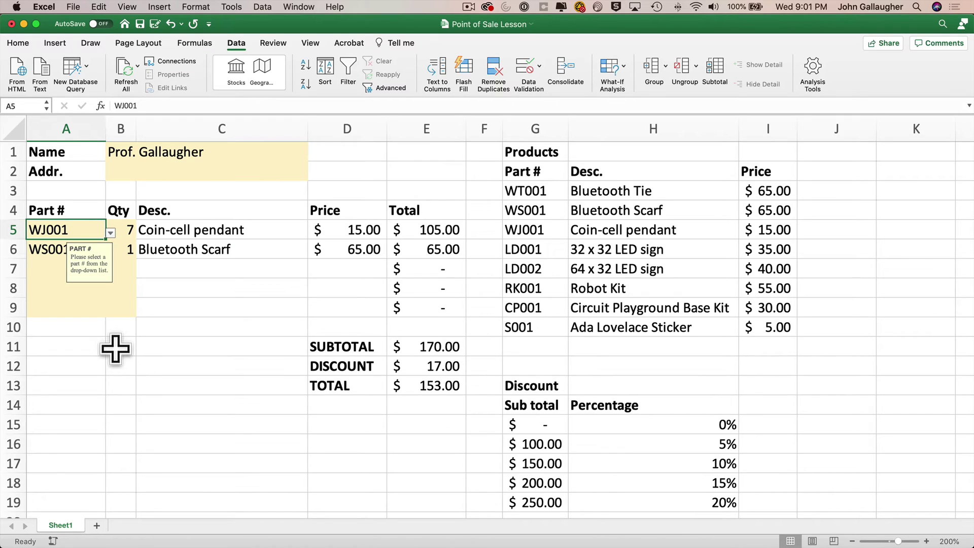
key(Right)
key(Right)
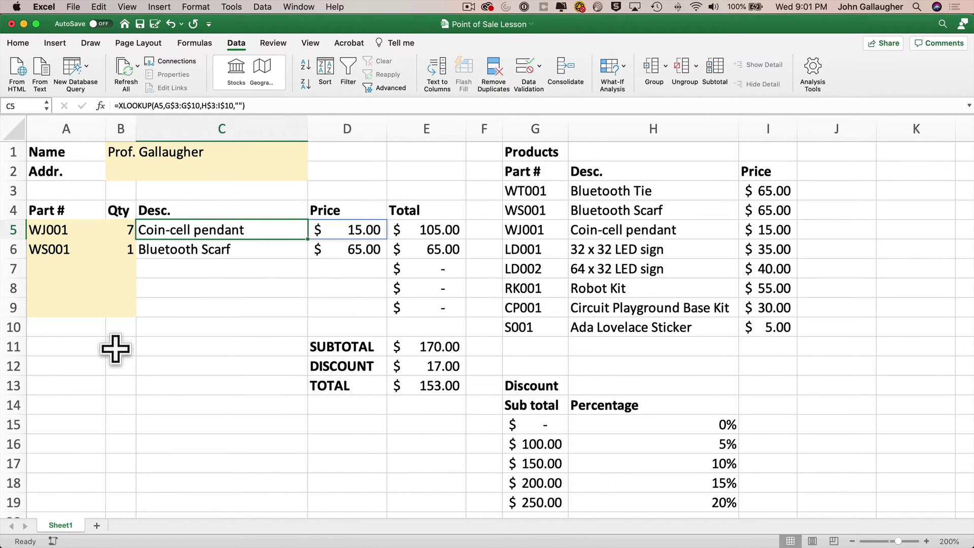
text(;lkj;lkj;l)
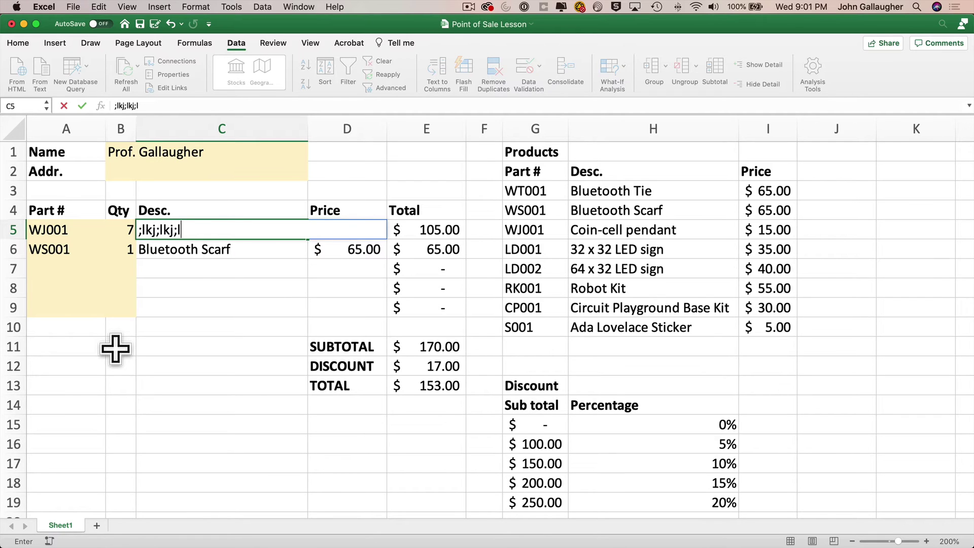
key(Escape)
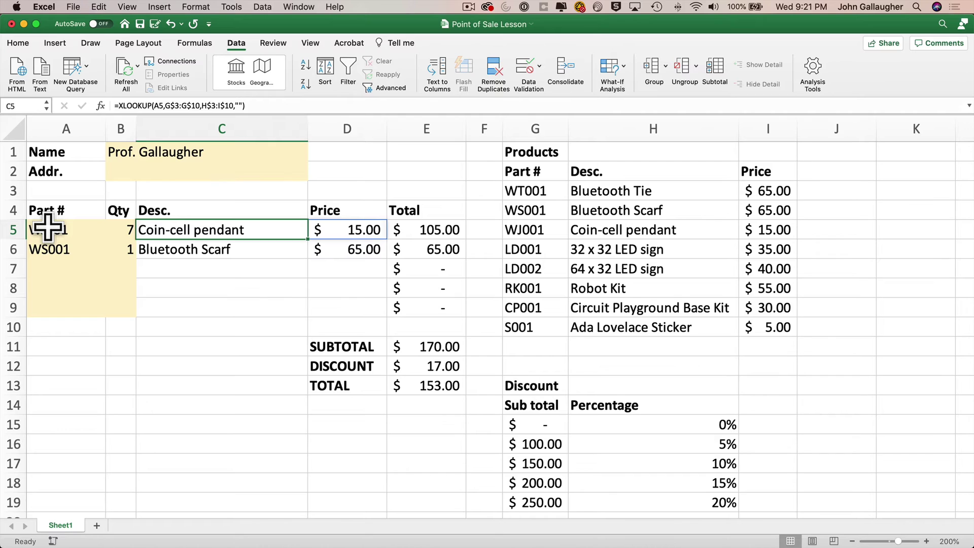
drag(47, 226, 116, 308)
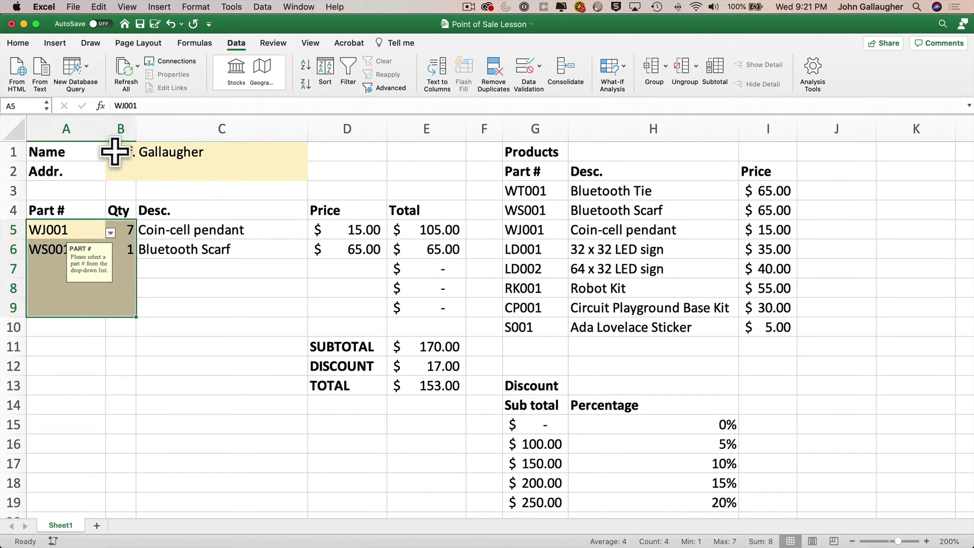
super+click(117, 150)
drag(116, 150, 124, 169)
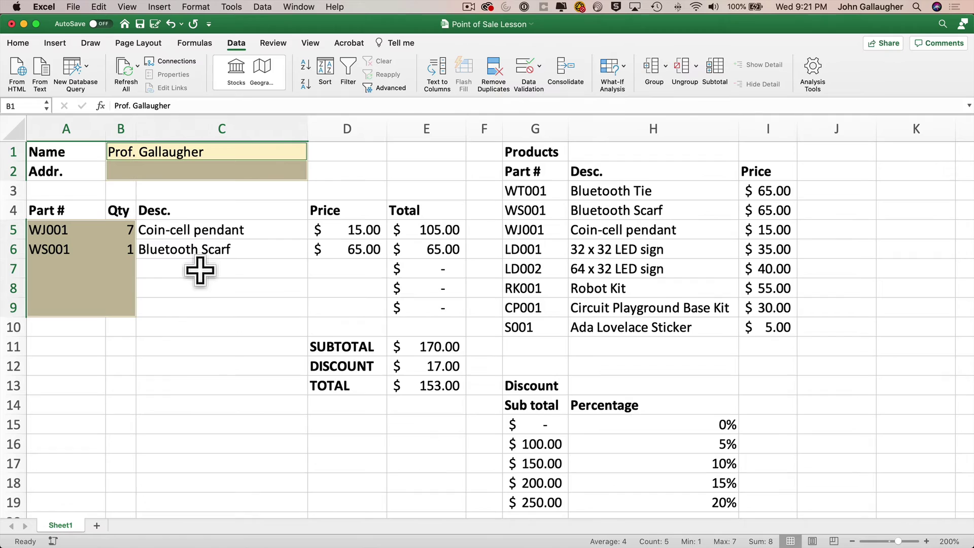
click(19, 43)
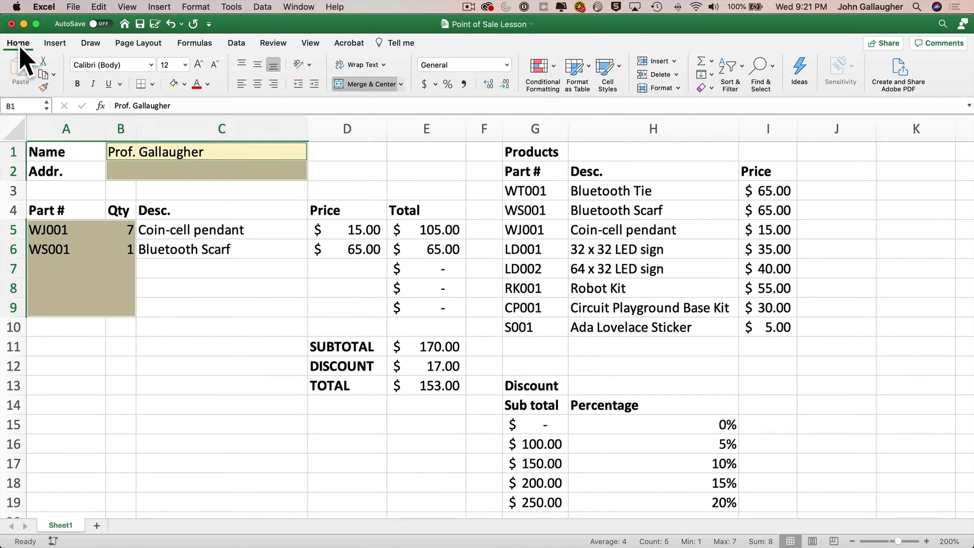
click(678, 92)
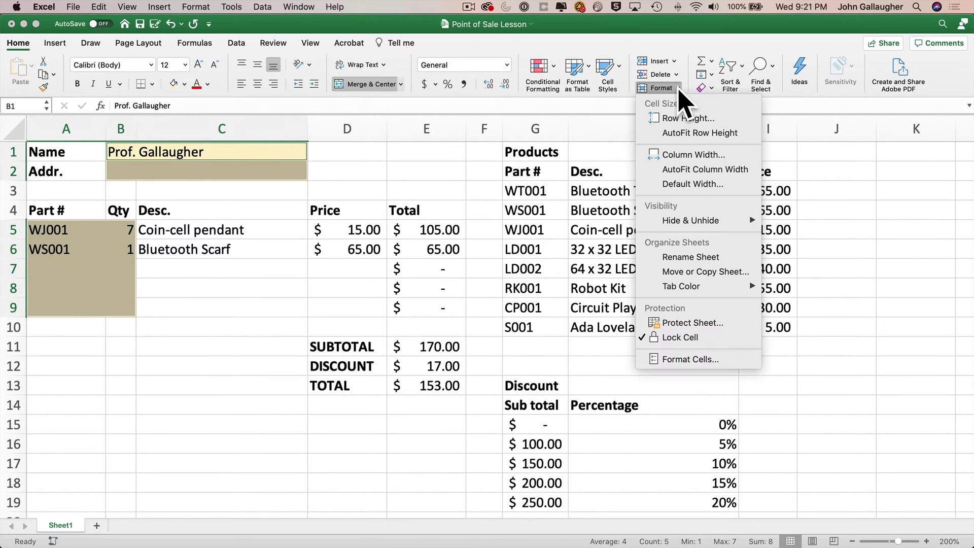
click(726, 358)
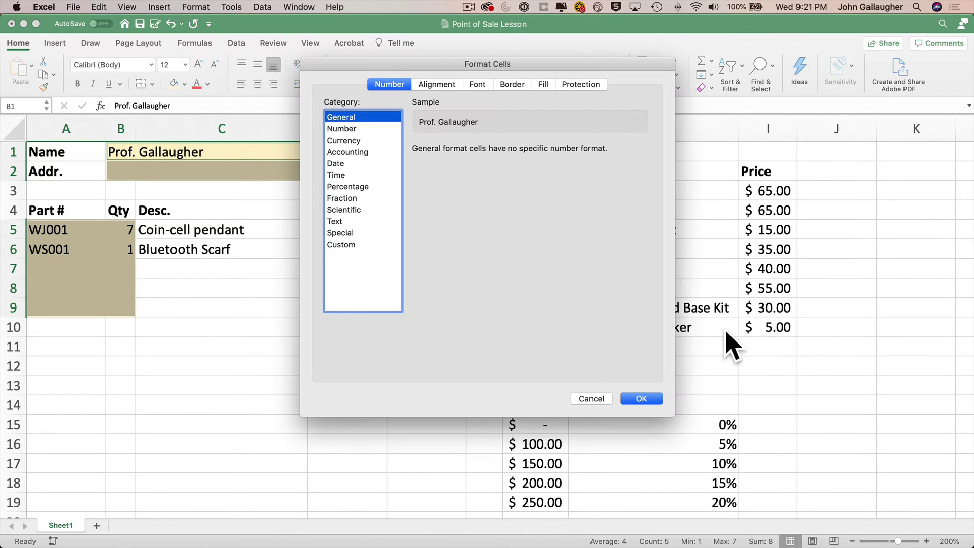
click(592, 85)
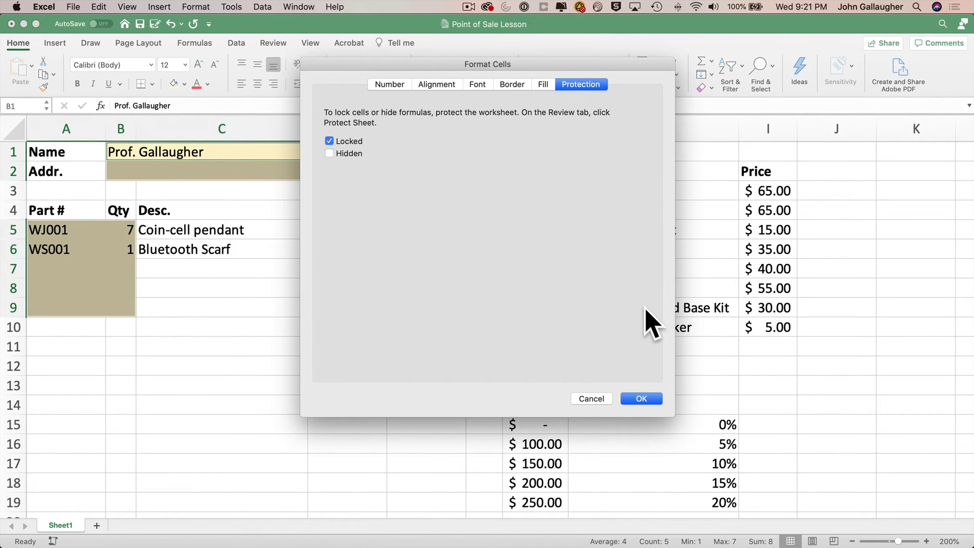
click(593, 399)
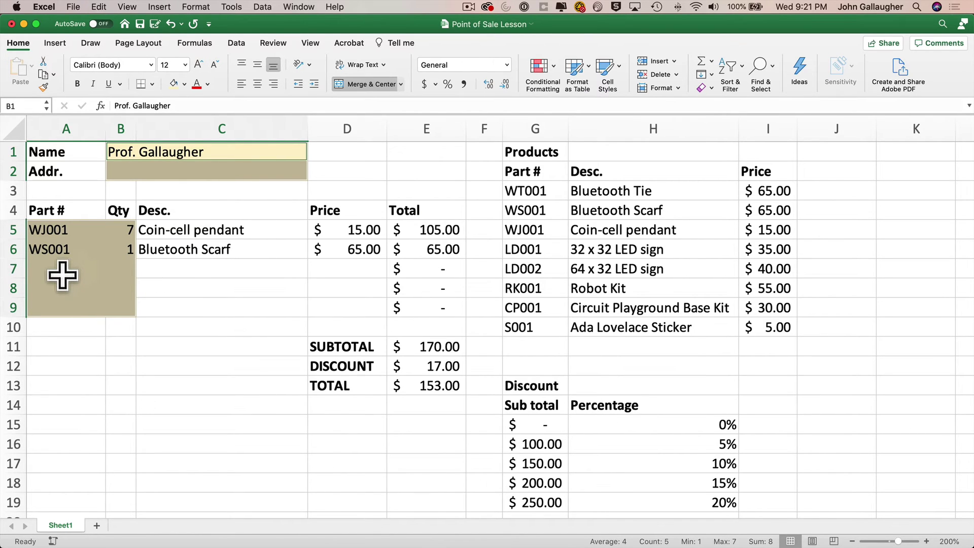
Turn off Locked for the selected entry cells, then select the formula cells in rows 8–10
right_click(62, 275)
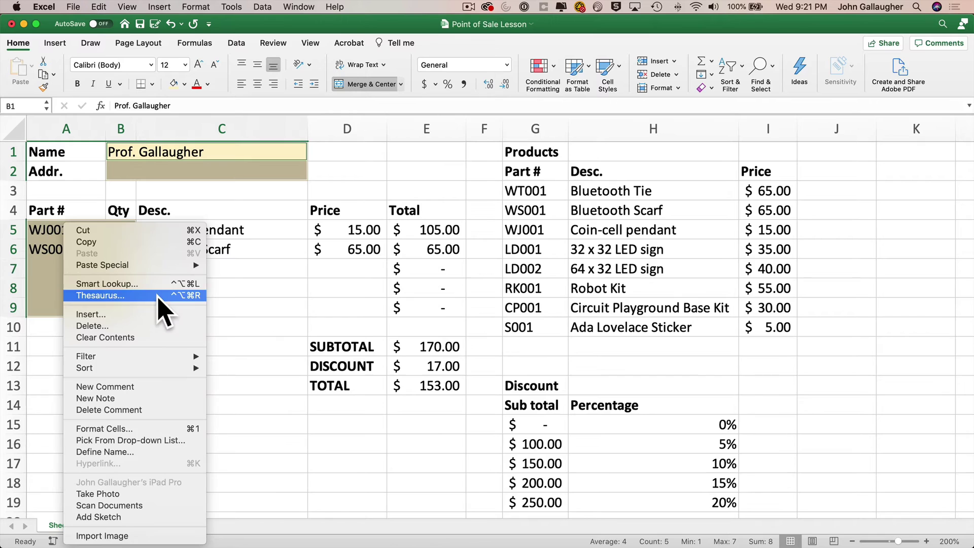
click(174, 431)
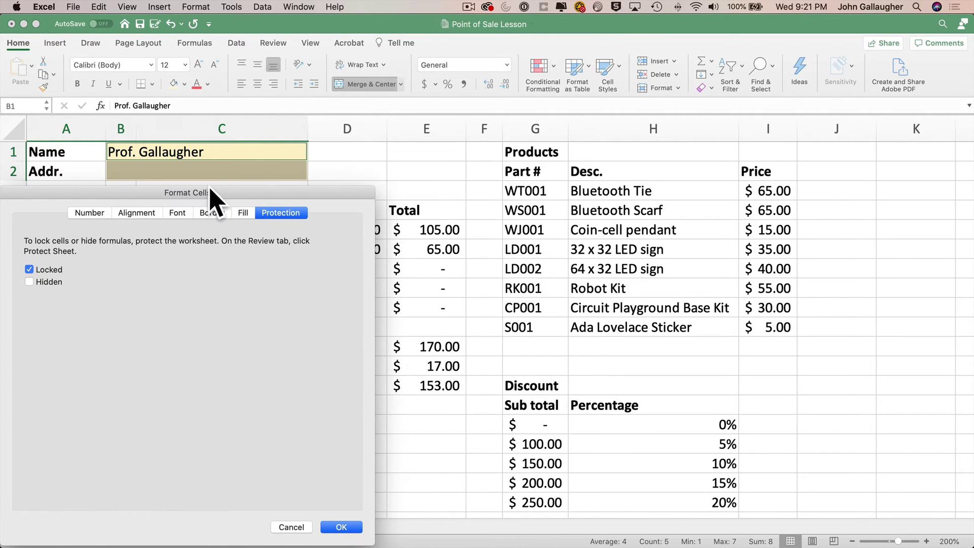
drag(217, 193, 352, 188)
click(186, 267)
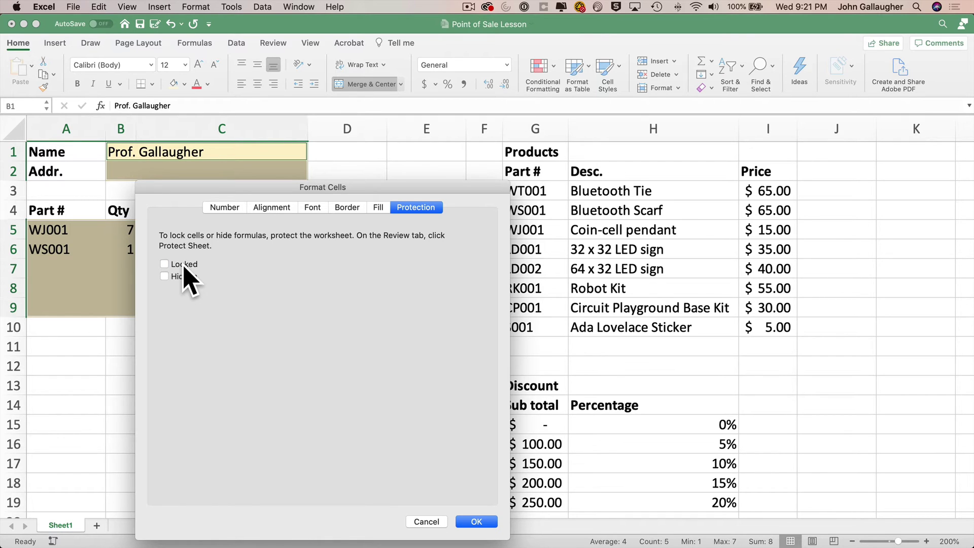
click(483, 522)
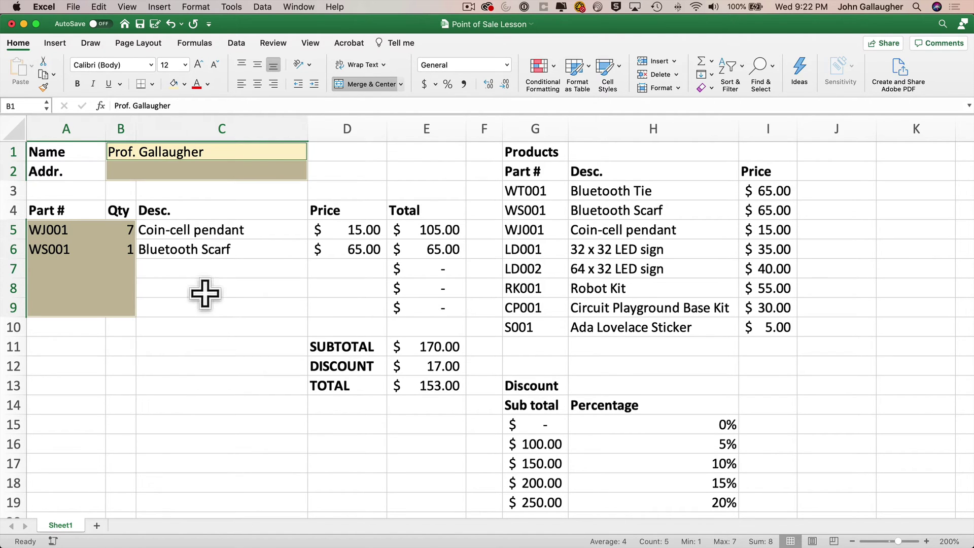
drag(192, 282, 324, 331)
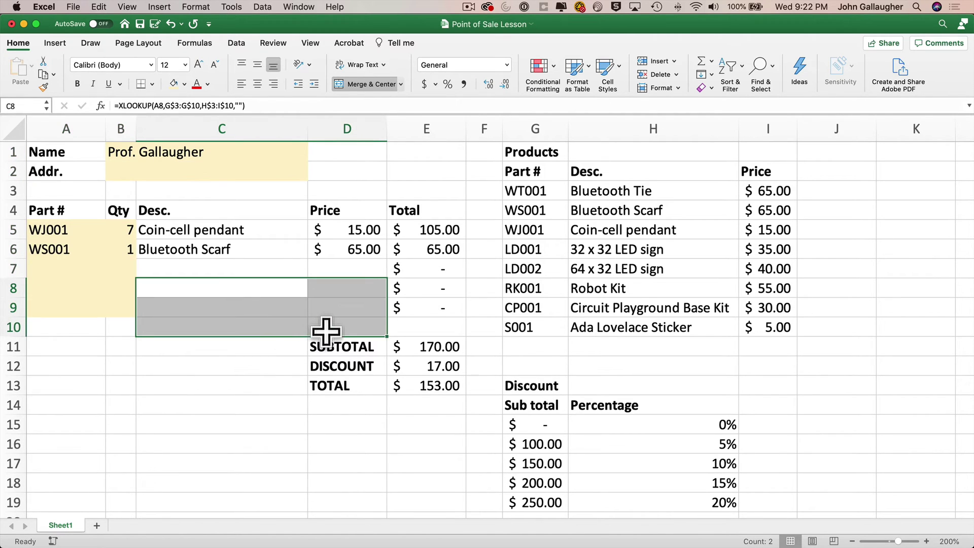
right_click(257, 306)
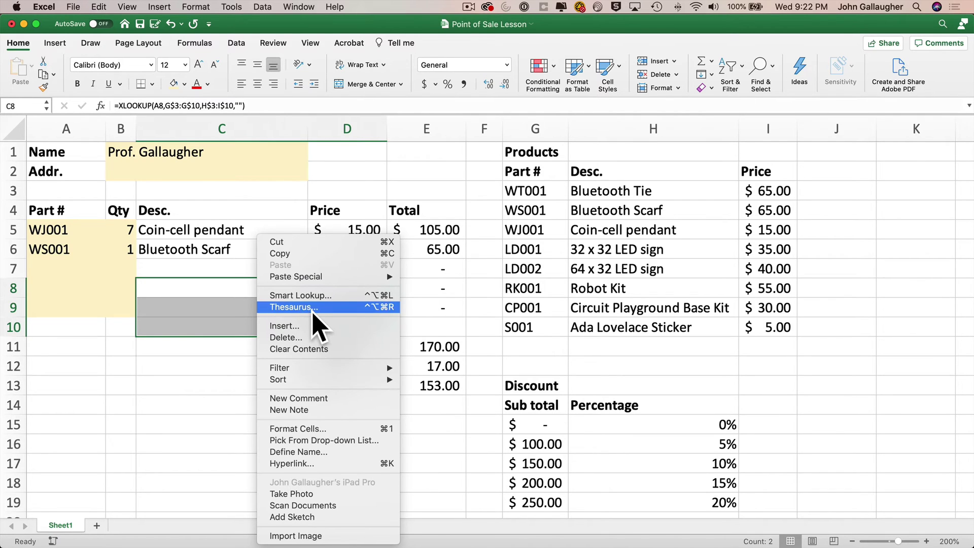
click(337, 430)
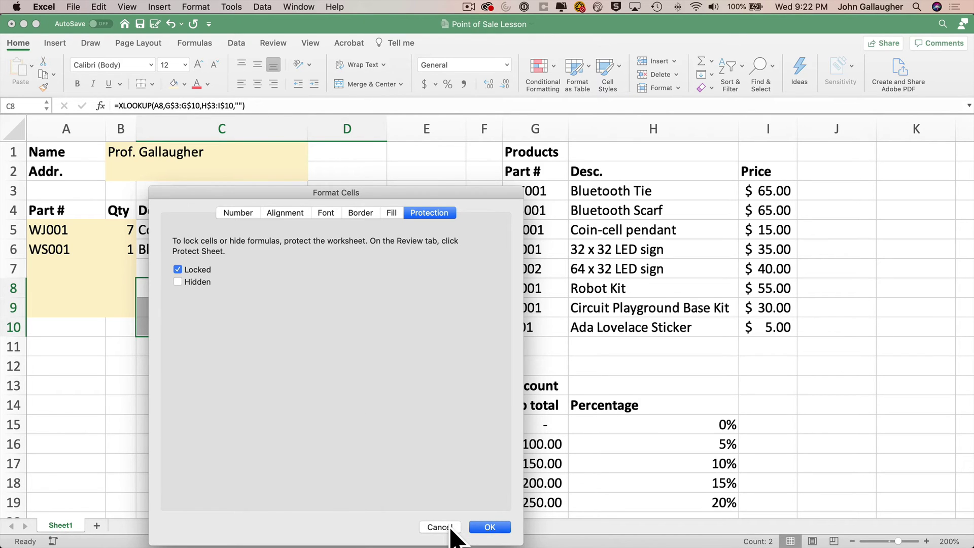
click(450, 529)
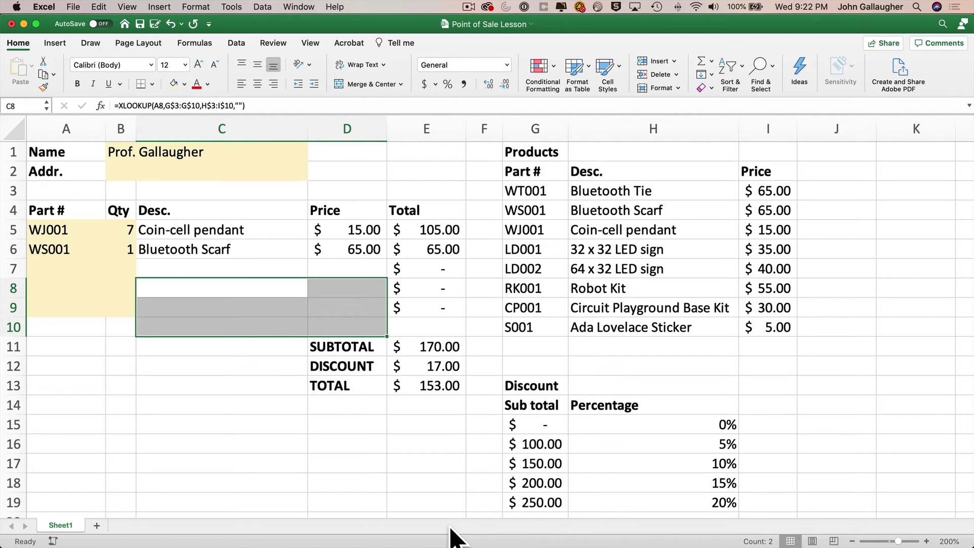
Open the Protect Sheet dialog from the Review ribbon
click(277, 44)
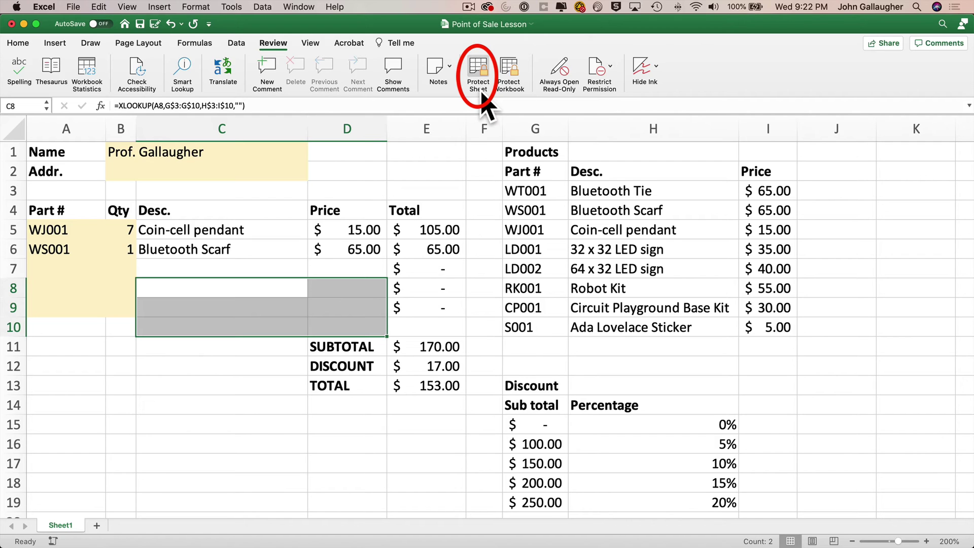
click(480, 90)
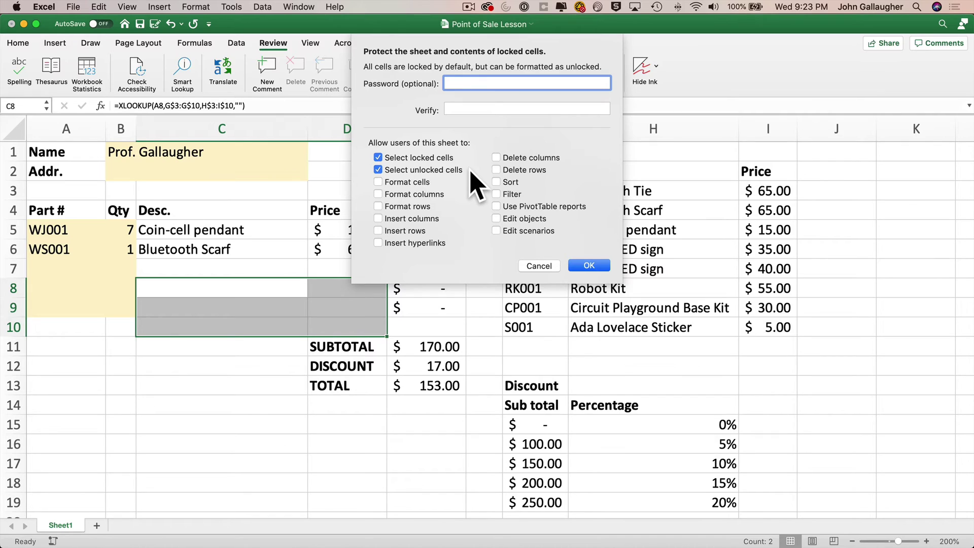
Protect the order sheet and check that the description cell C5 can't be edited
click(605, 266)
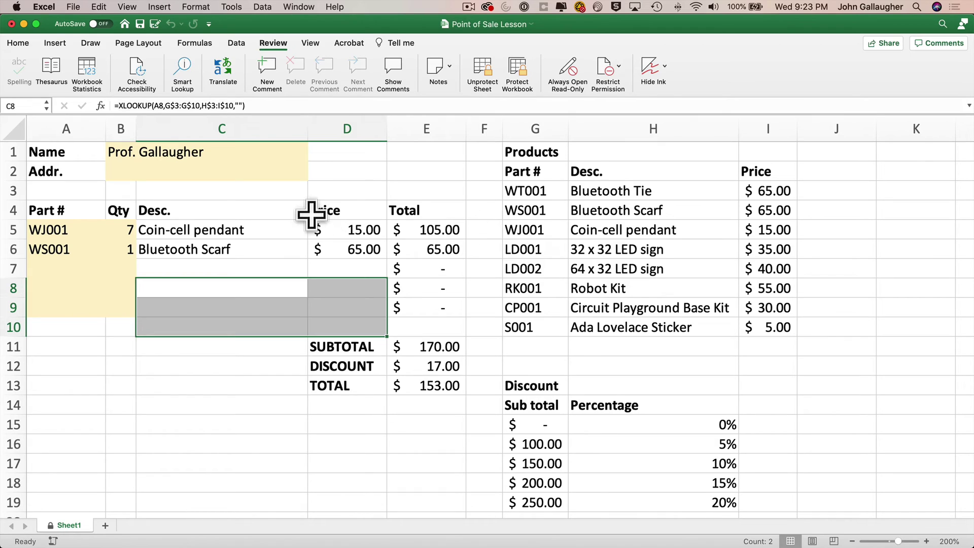
click(276, 228)
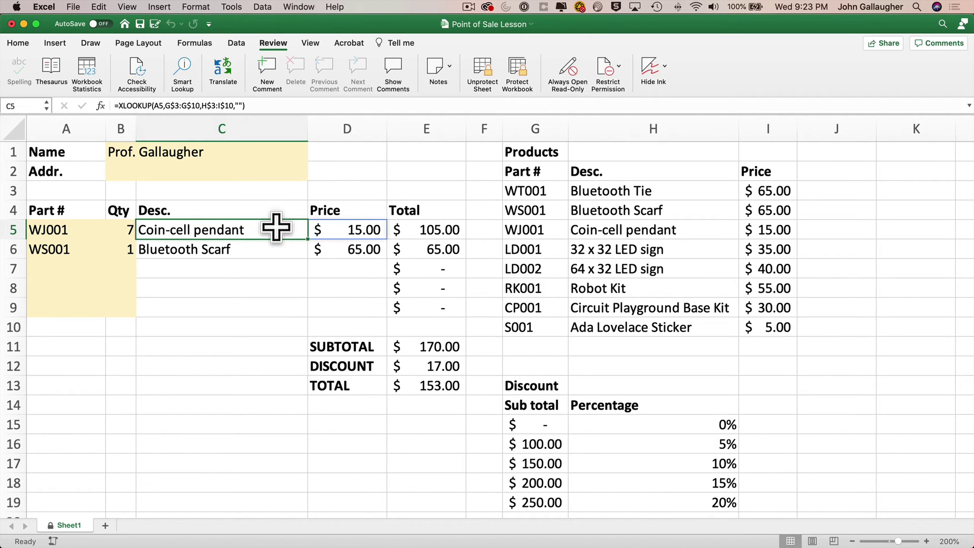
double_click(277, 228)
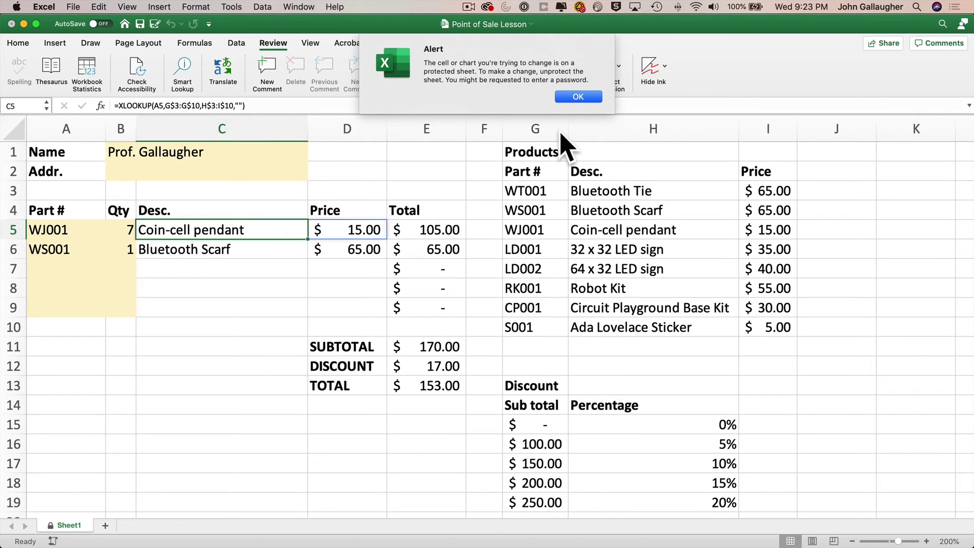
click(583, 98)
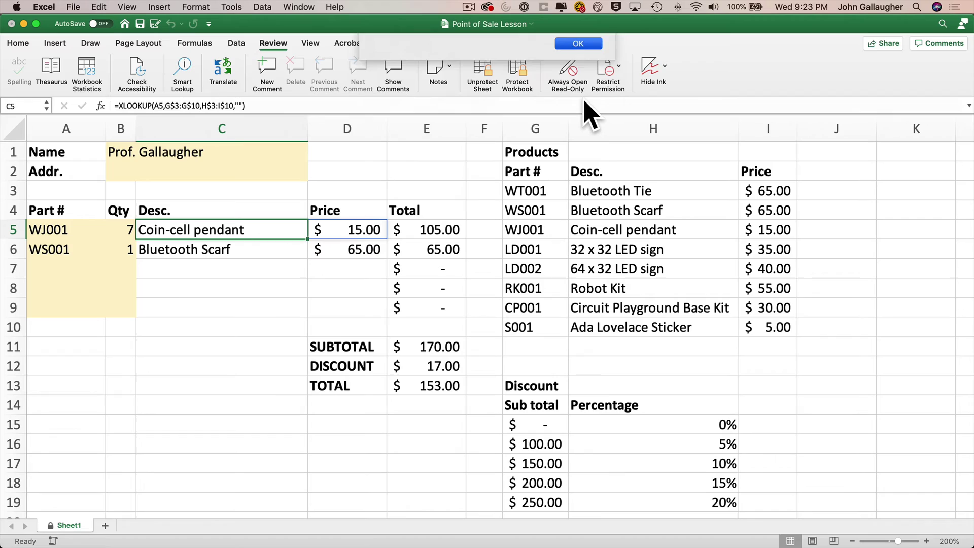
Tab through the unlocked input cells back to the name cell, then move to B6
key(Tab)
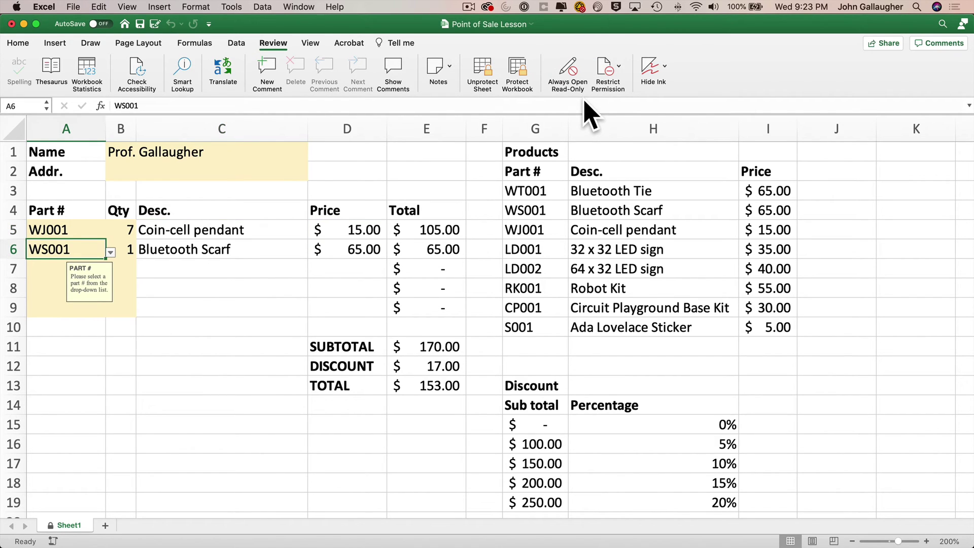
key(Tab)
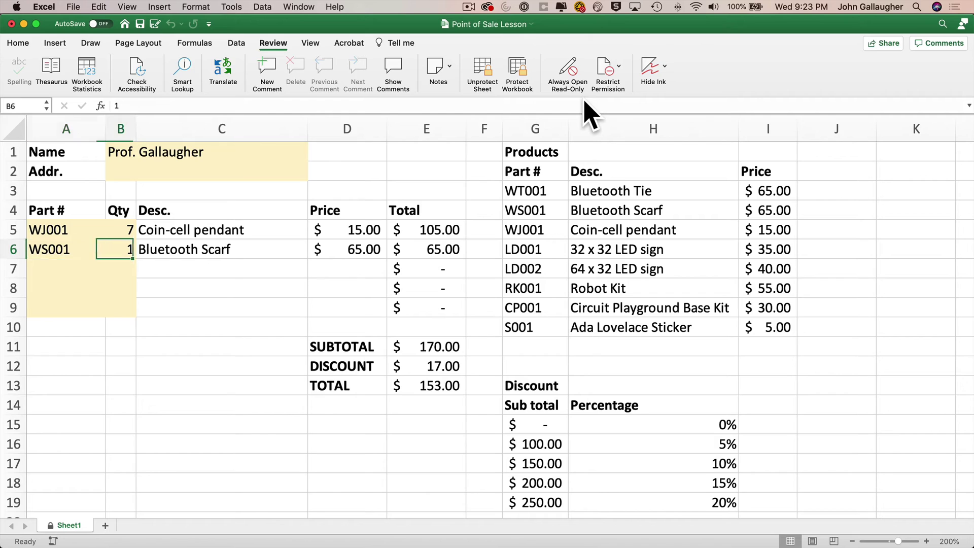
key(Tab)
key(Tab)
key(Tab)
key(Tab)
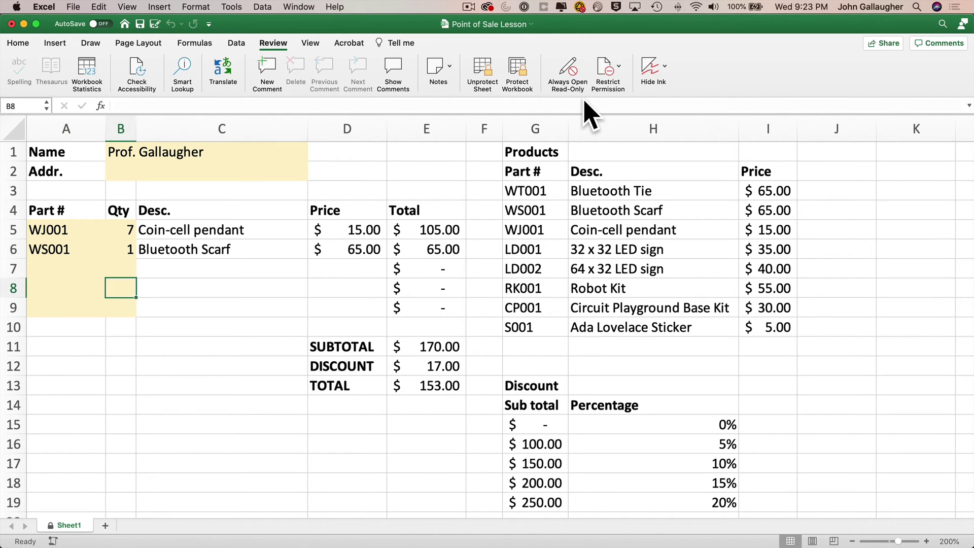
key(Tab)
key(Tab)
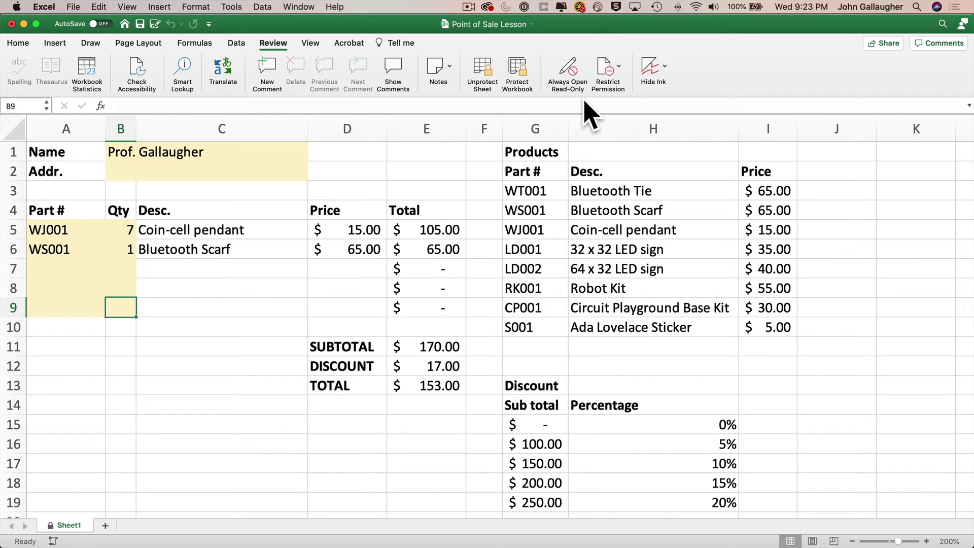
key(Tab)
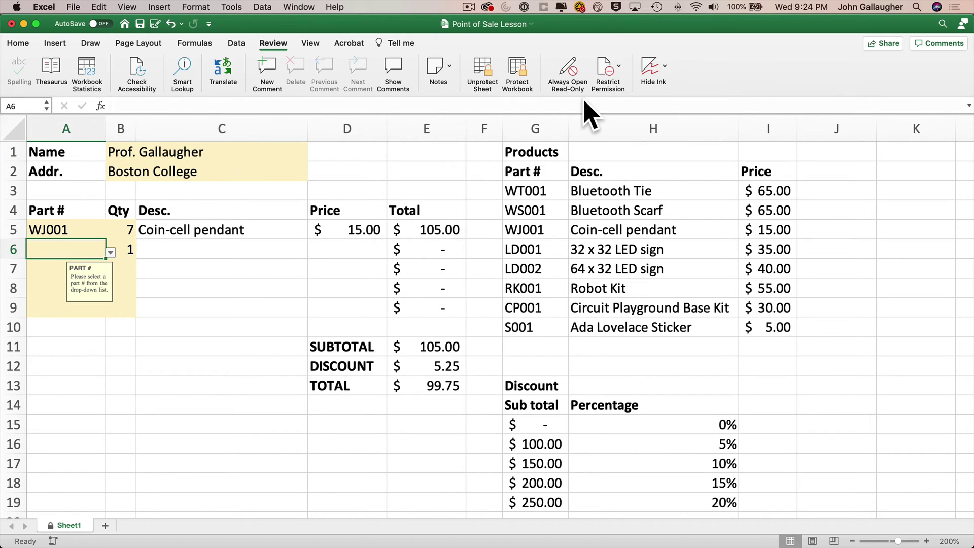
key(Right)
Enter a stray backslash in B6, then delete it and return to A6
text(\)
key(Return)
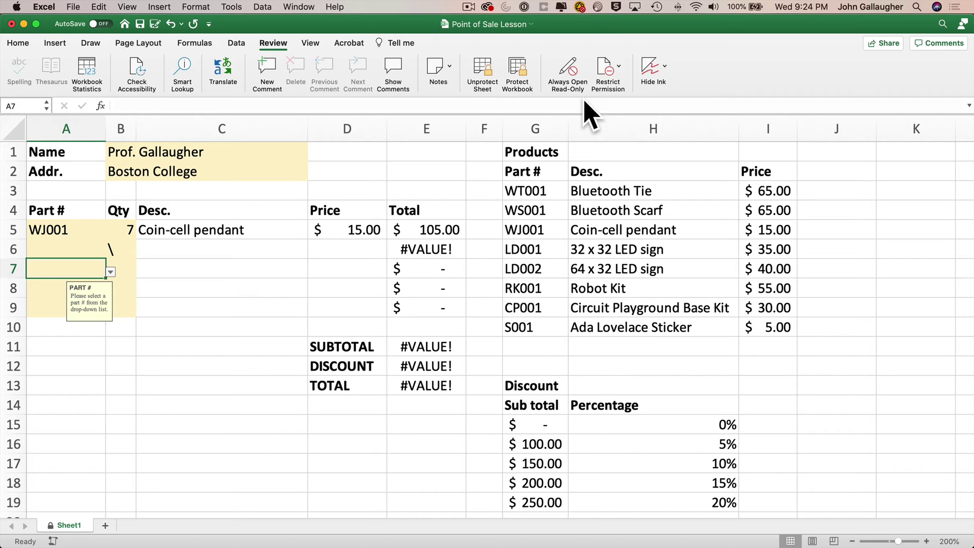
key(Up)
key(Right)
key(Delete)
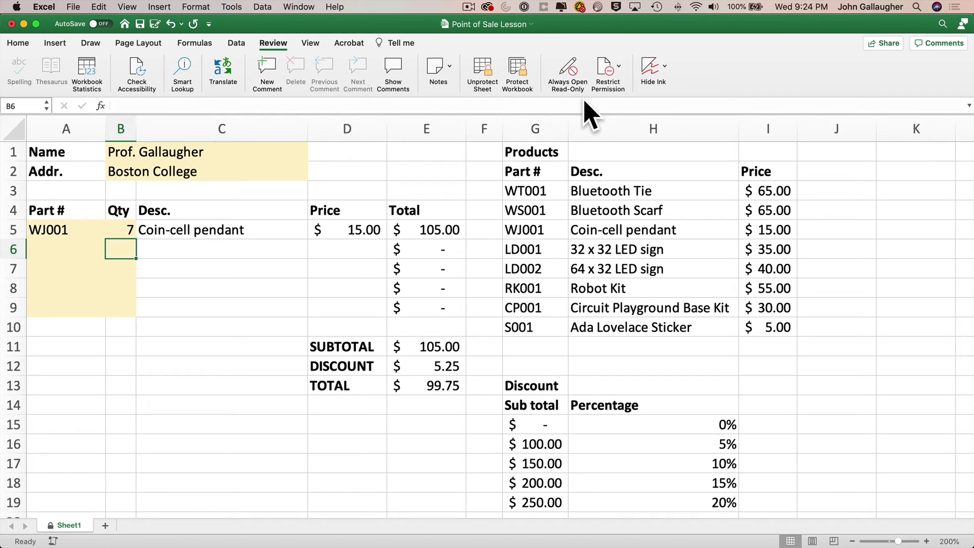
key(Left)
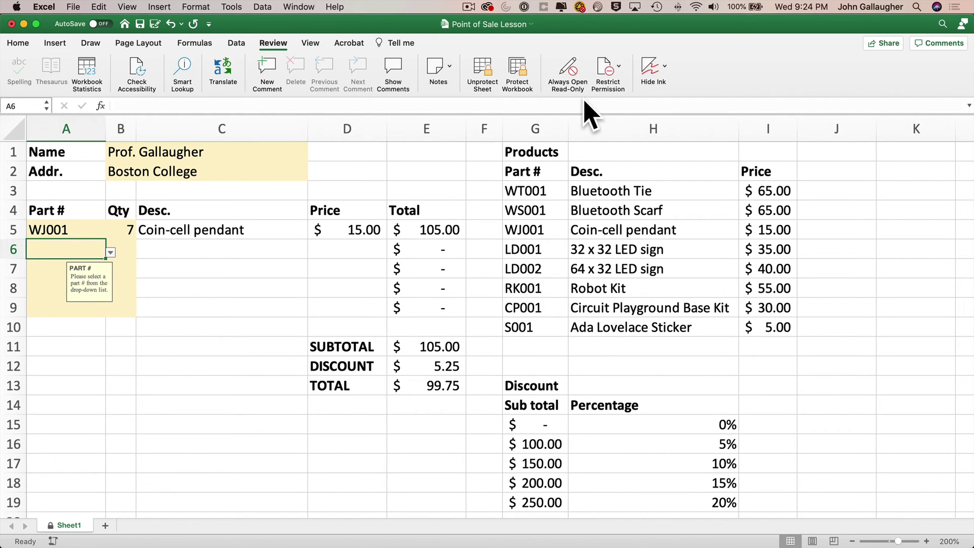
Choose WS001 from A6's part drop-down with a quantity of 2
key(alt+Down)
key(Down)
key(Down)
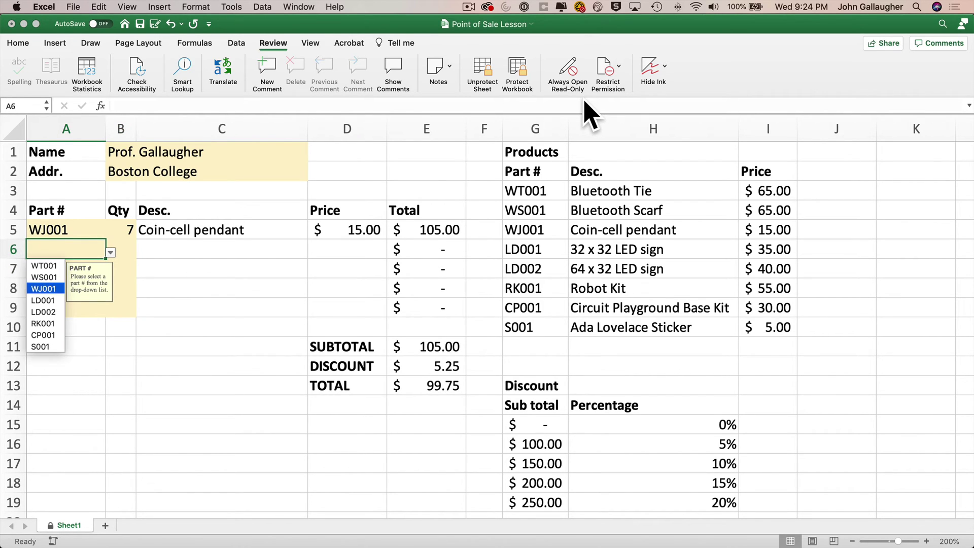
key(Down)
key(Up)
key(Up)
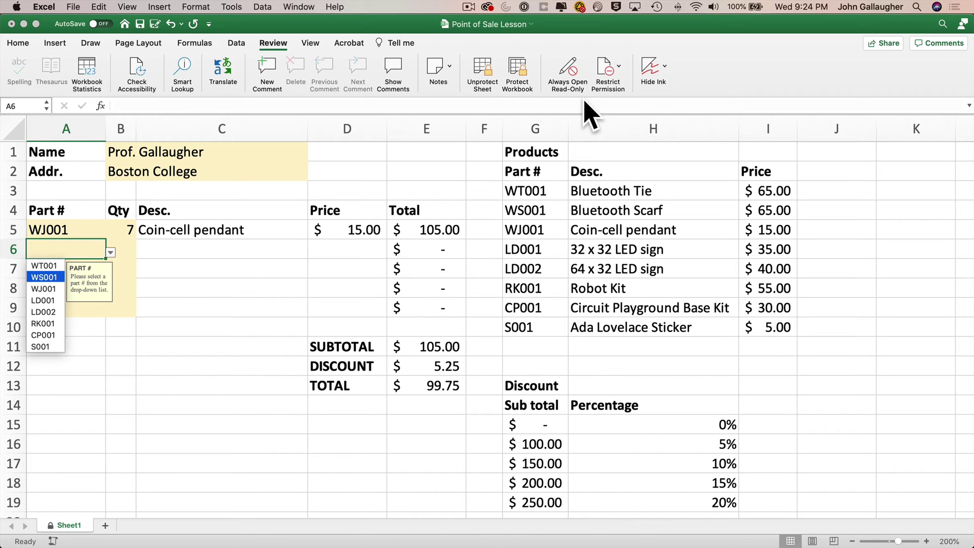
key(Return)
key(Tab)
text(2)
key(Return)
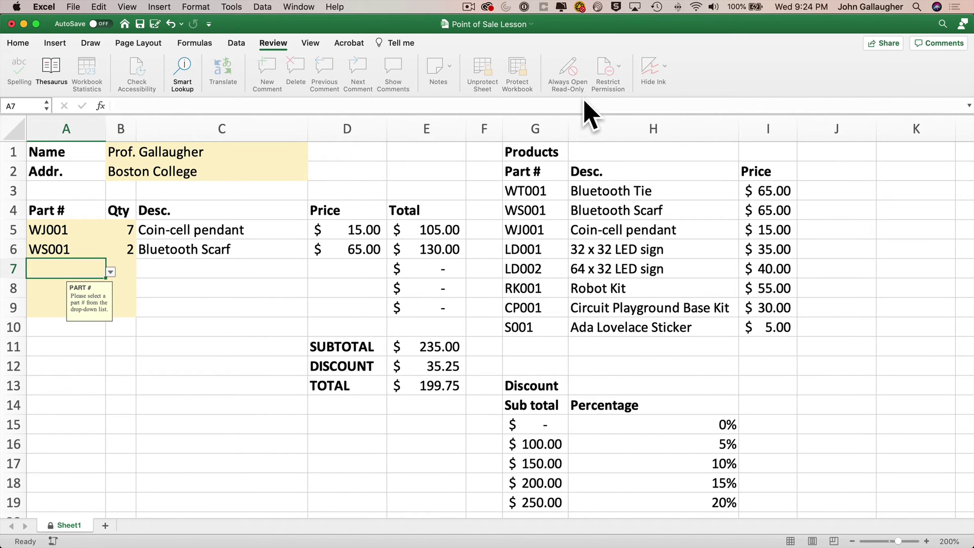
Choose LD001 from row 7's part drop-down with a quantity of 1
key(alt+Down)
key(Down)
key(Down)
key(Down)
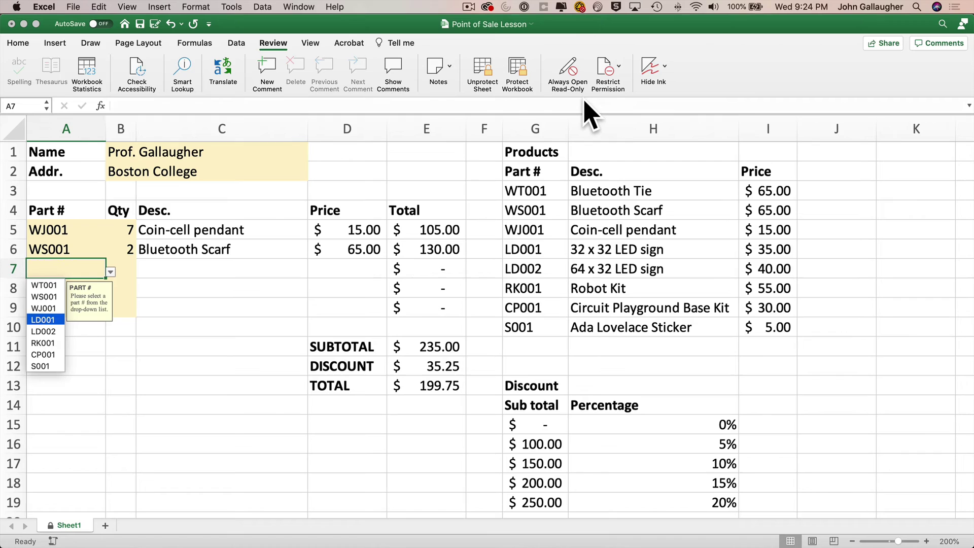
key(Return)
key(Tab)
text(1)
key(Return)
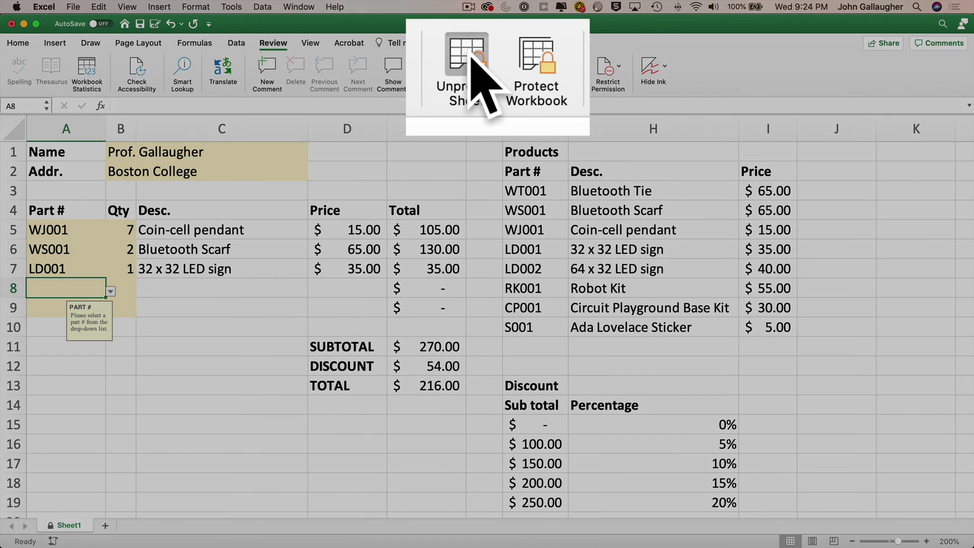
Unprotect the sheet, add S002 Excel Sticker at 3 under Products, and check A8's part drop-down
click(486, 69)
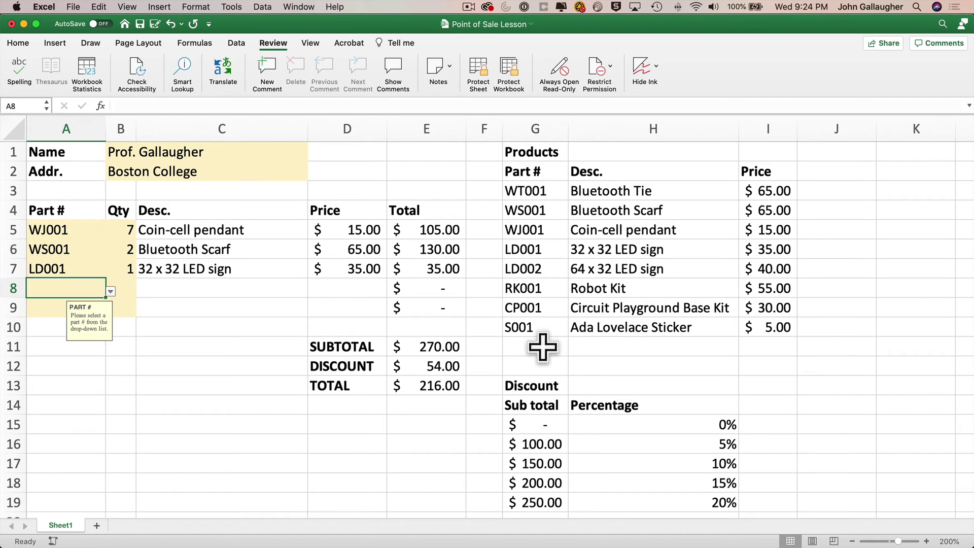
click(543, 348)
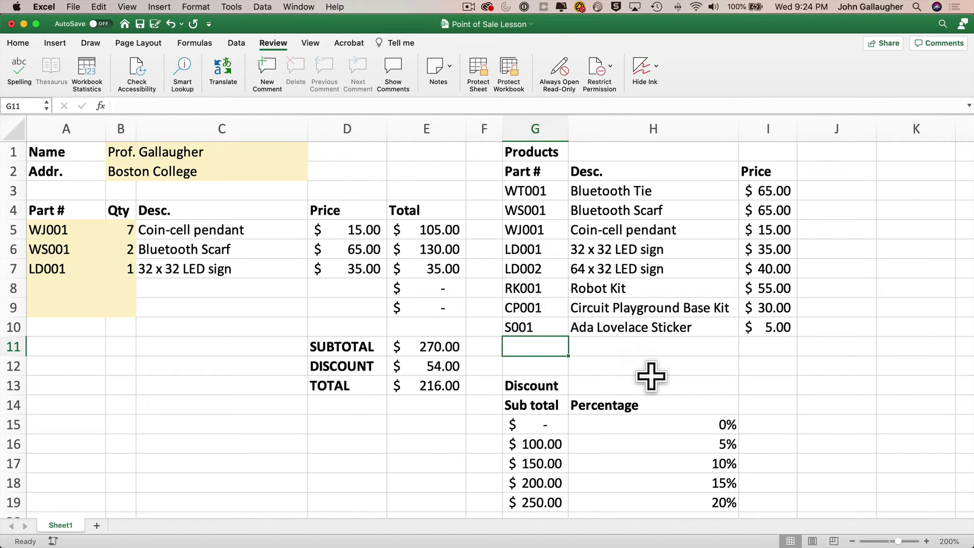
text(S002)
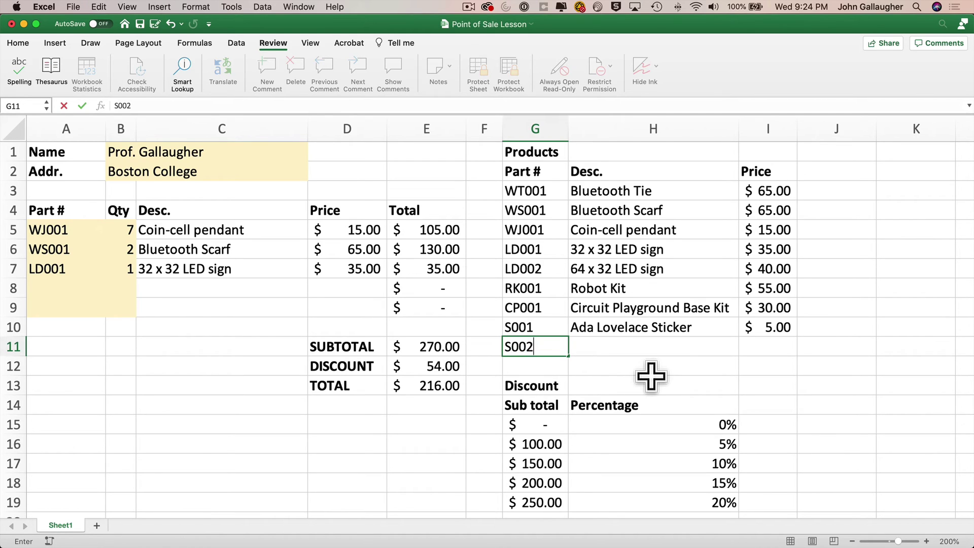
key(Tab)
text(Excel Sticker)
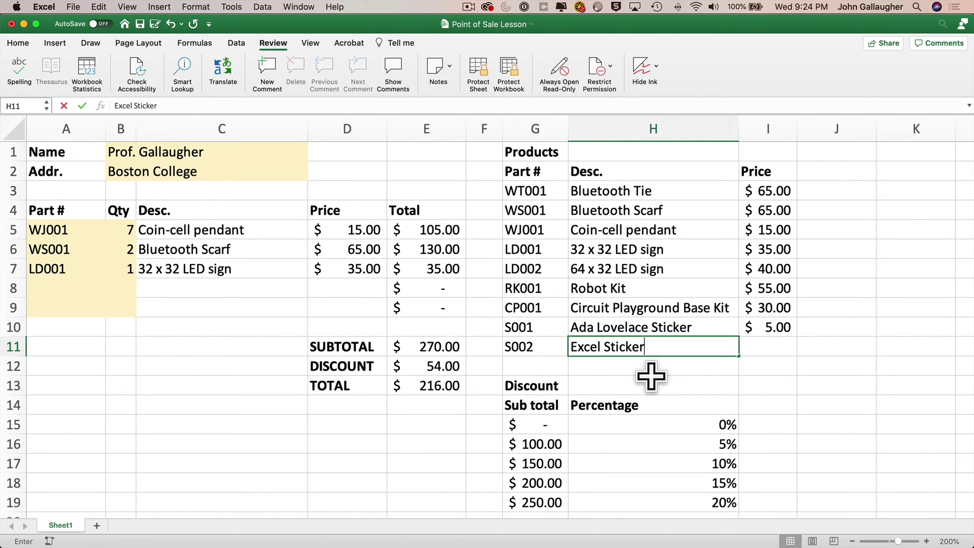
key(Tab)
text(3)
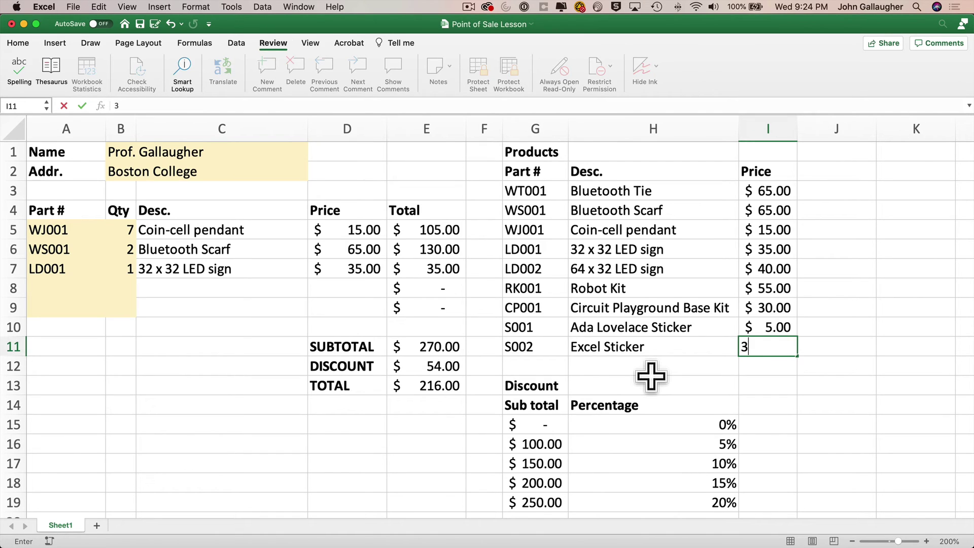
key(Tab)
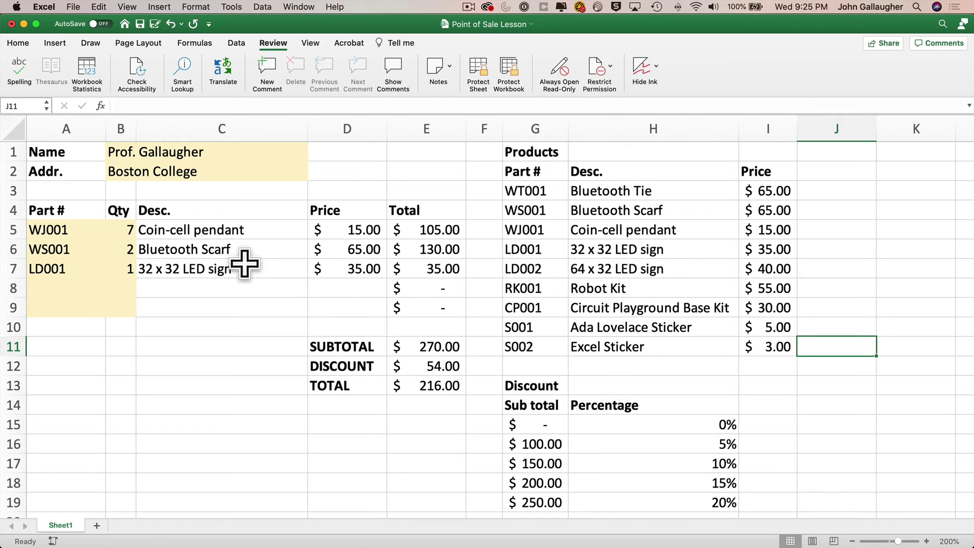
click(57, 282)
click(111, 291)
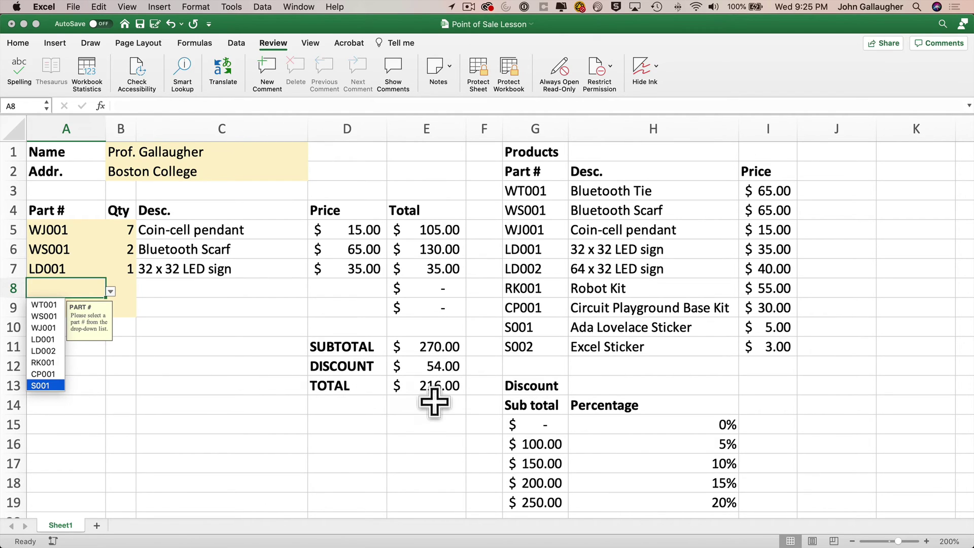
Close the part list and clear the contents of the S002 Excel Sticker row G11:I11
key(Escape)
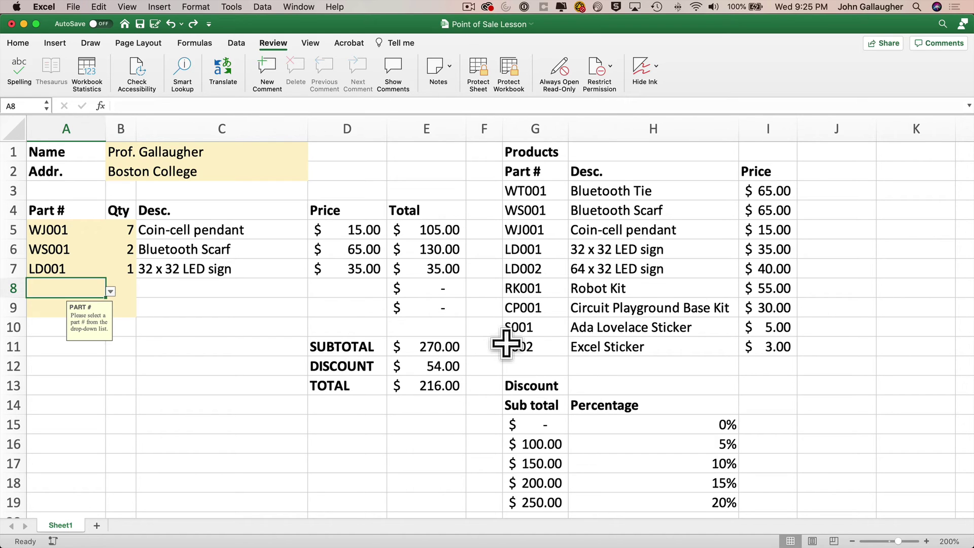
drag(515, 343, 761, 347)
click(17, 43)
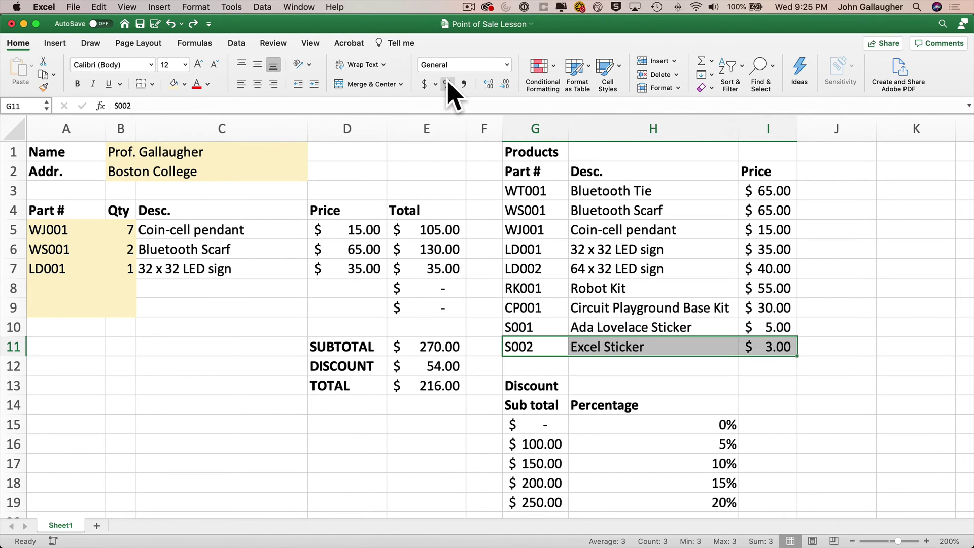
click(704, 88)
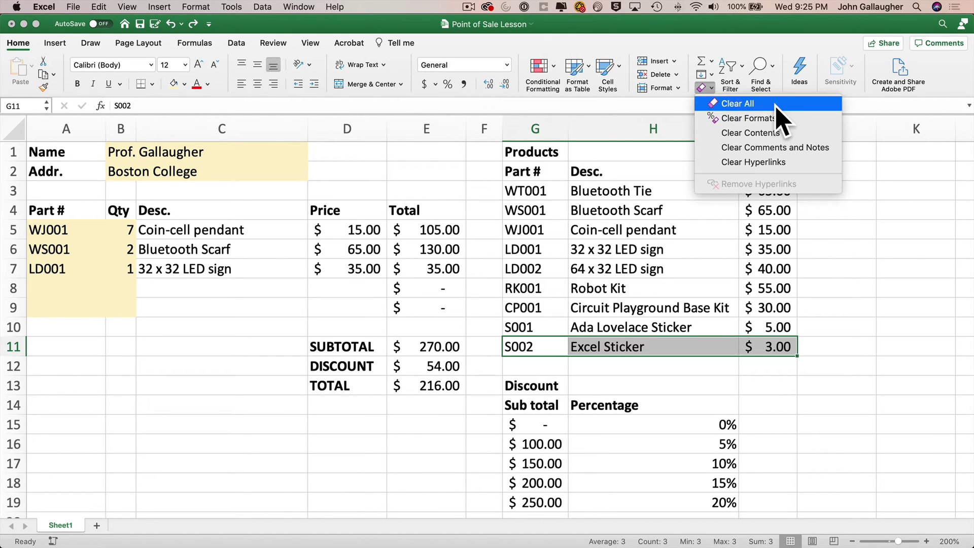
click(793, 135)
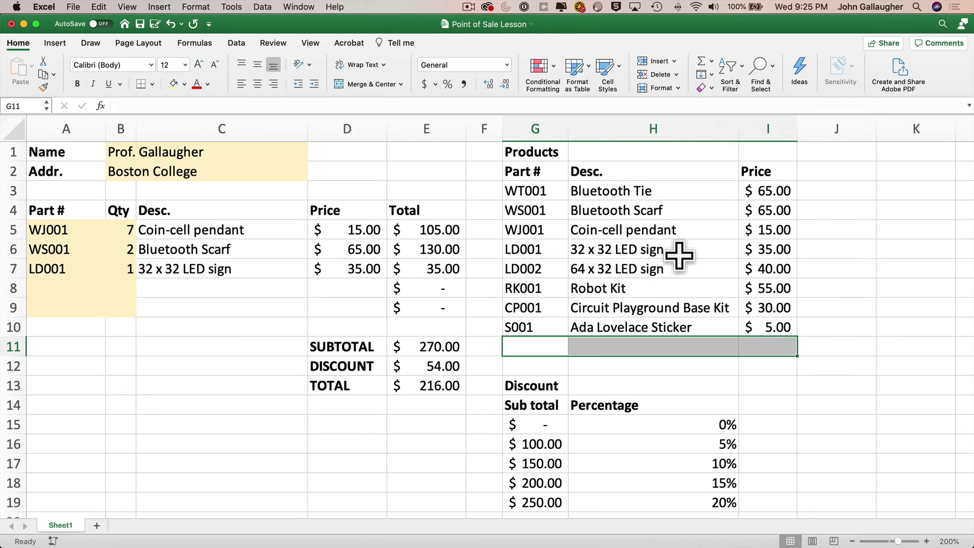
drag(522, 172, 754, 324)
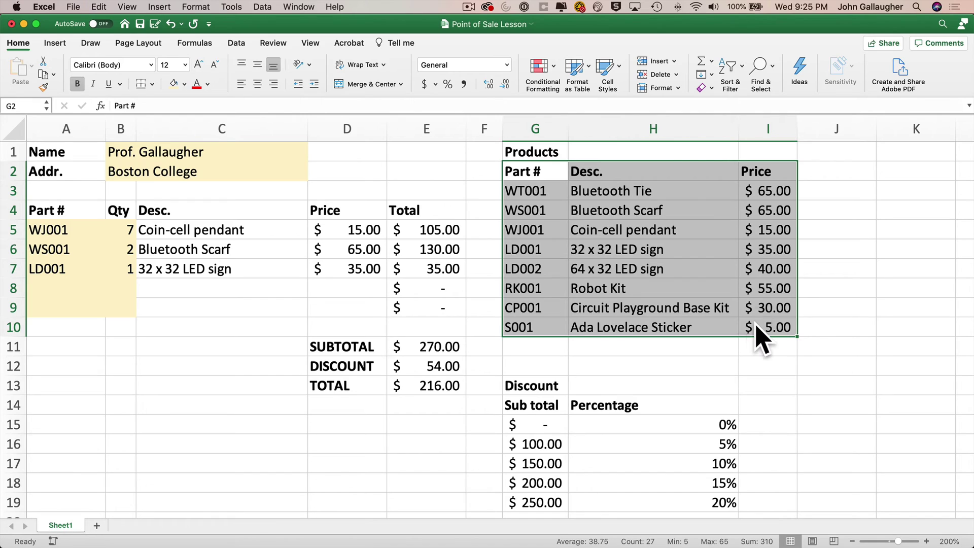
Convert G2:I10 into a table with headers and apply Table Style Light 8
key(super+t)
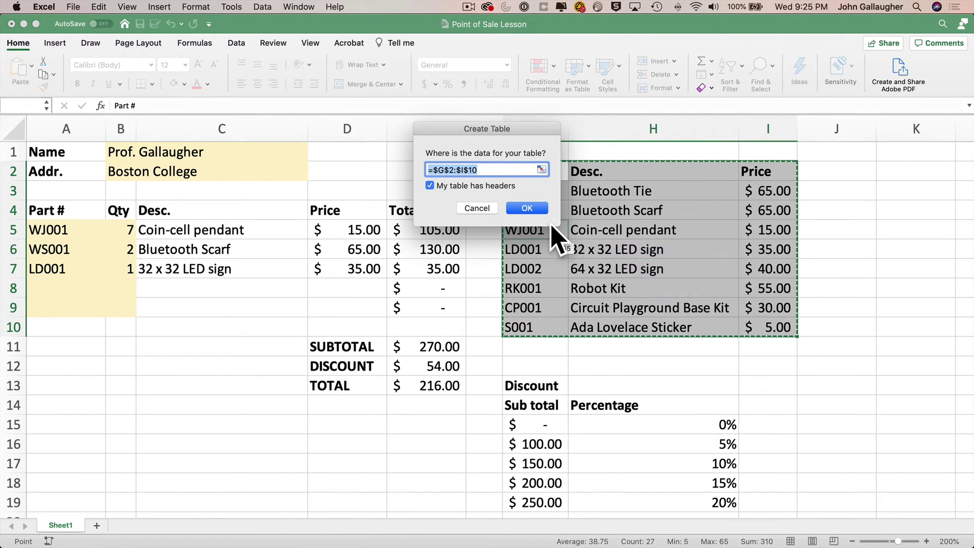
click(540, 209)
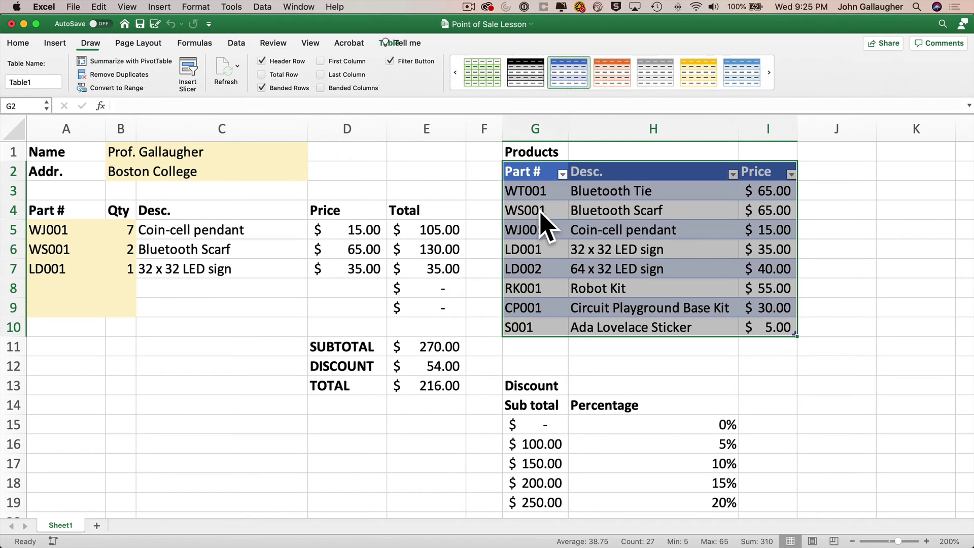
click(457, 73)
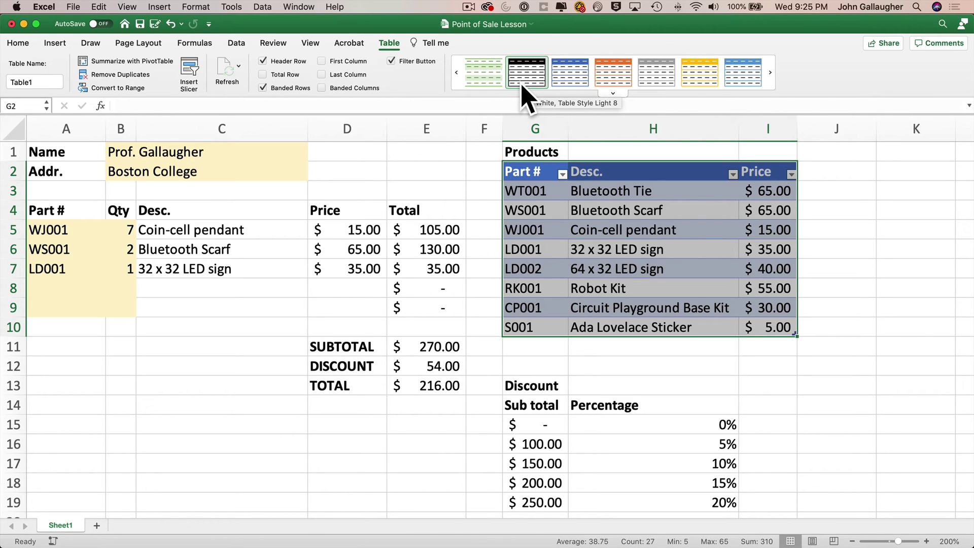
click(525, 81)
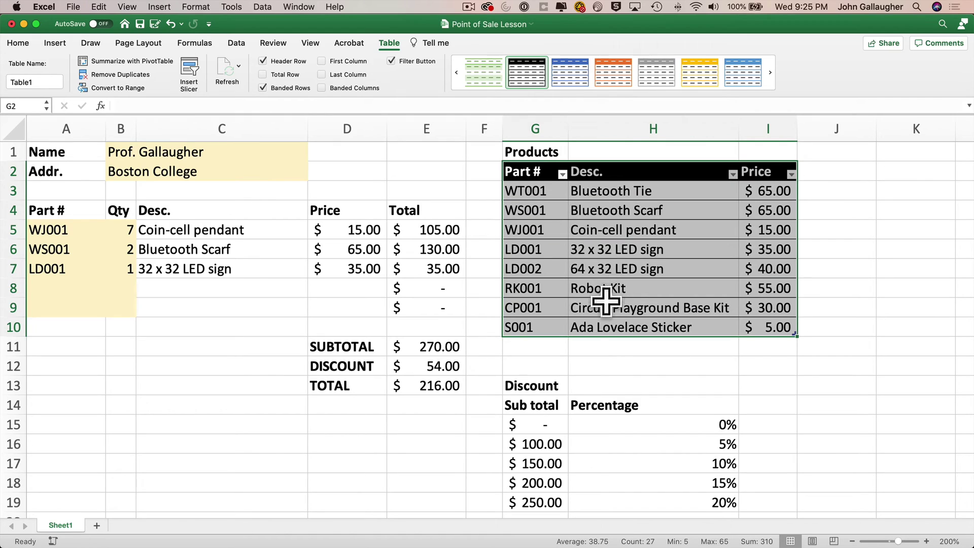
click(537, 345)
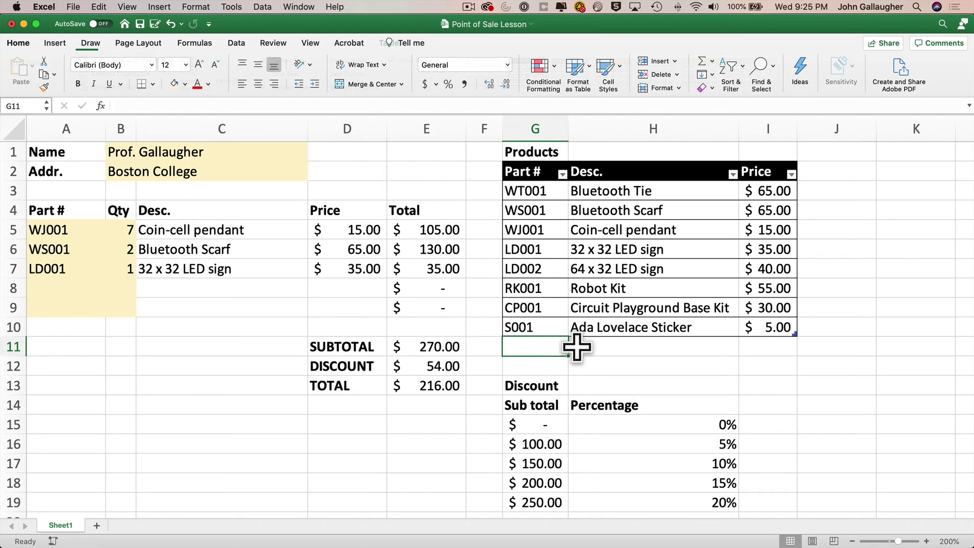
Add S002, Excel Sticker, 3 to the Products table and undo its extra expansion to row 12
text(S002)
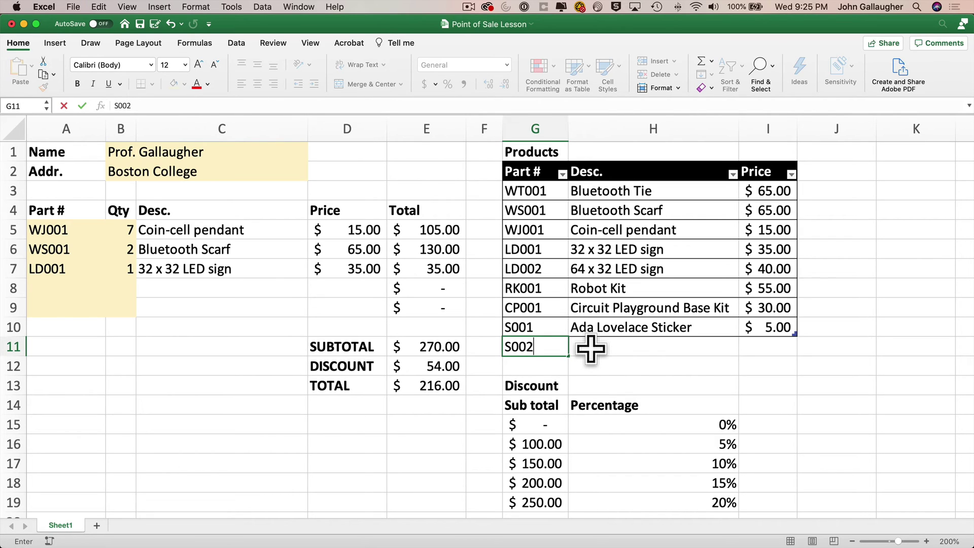
key(Tab)
text(Exce)
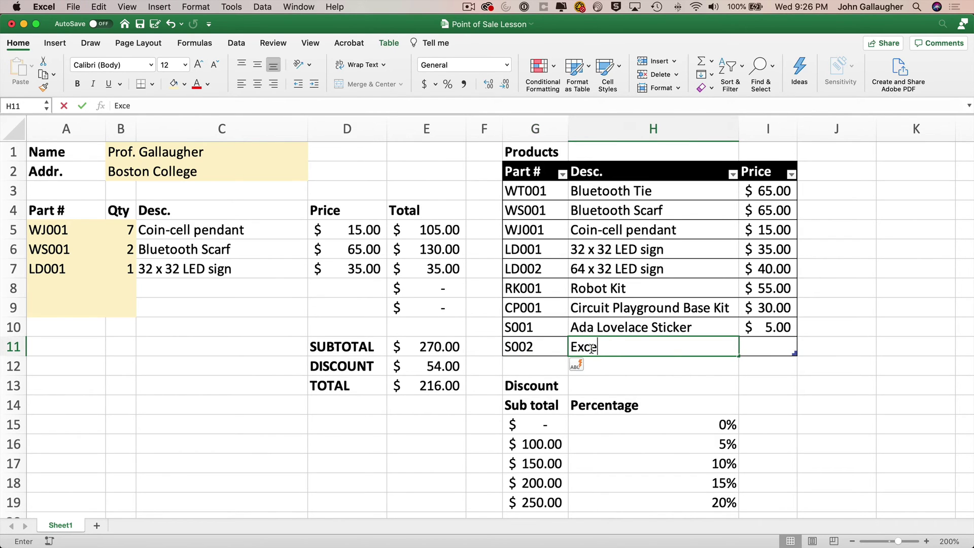
text(l Sticker)
key(Tab)
text(3)
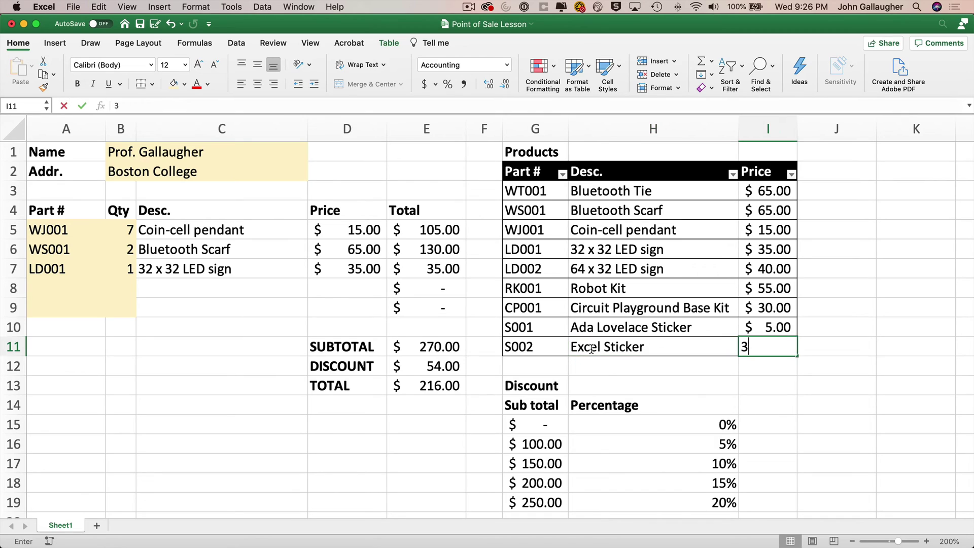
key(Return)
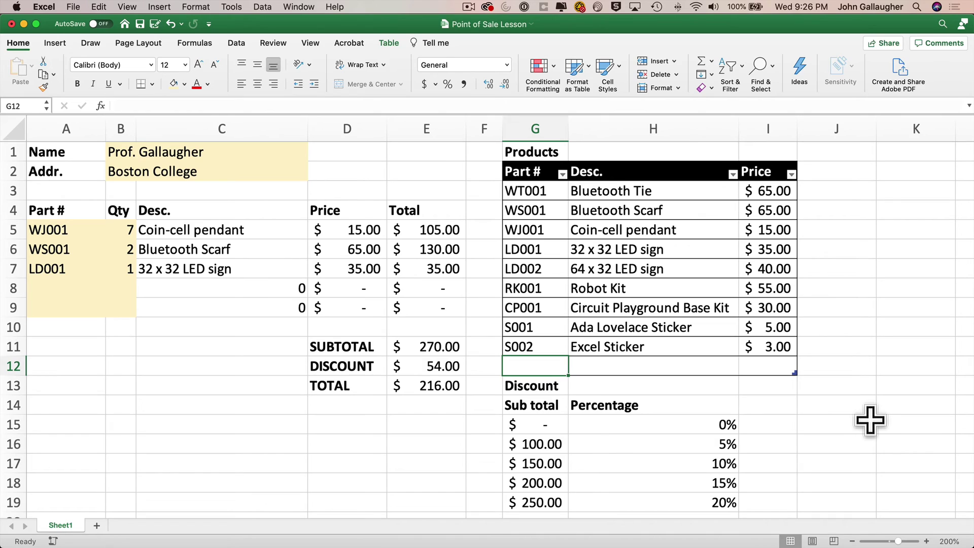
key(super+z)
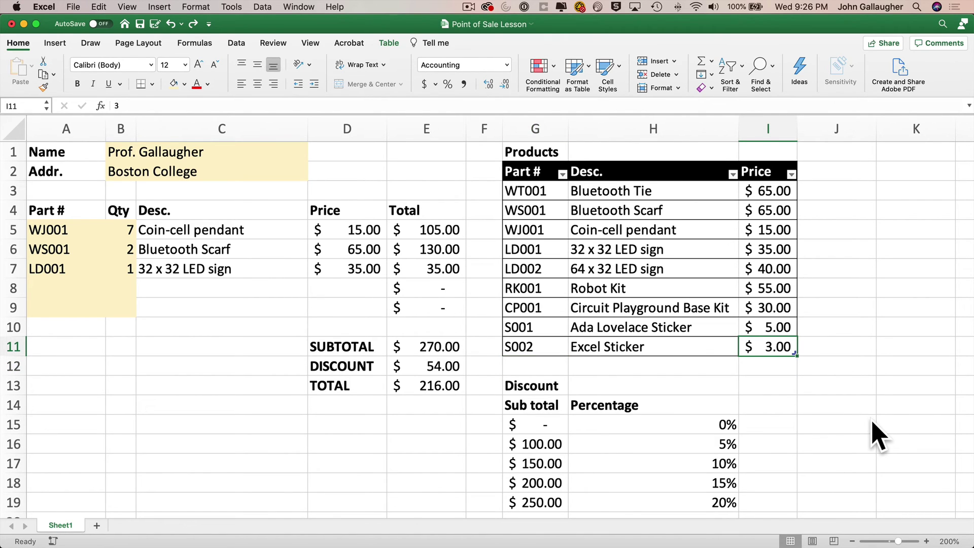
Choose S002 Excel Sticker in A8's part drop-down with a quantity of 1
click(71, 287)
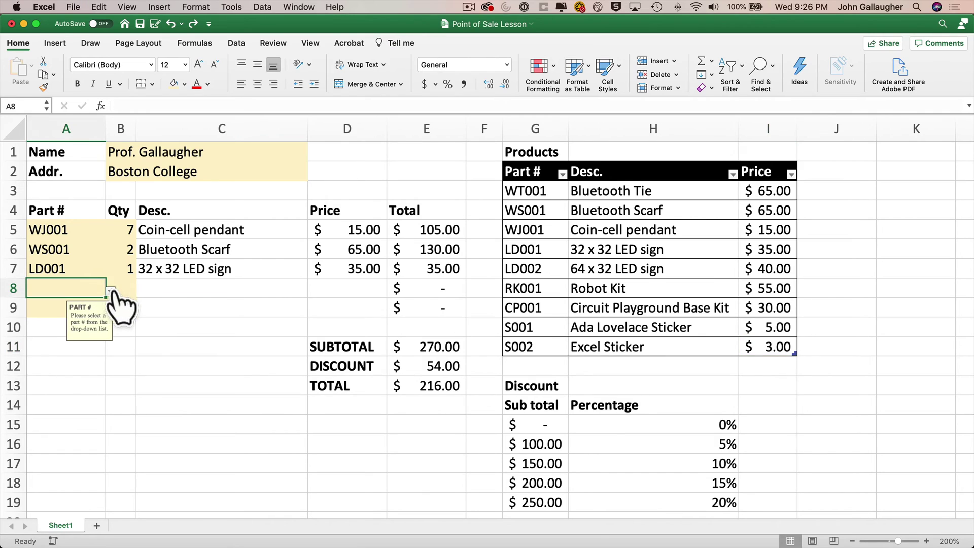
click(111, 291)
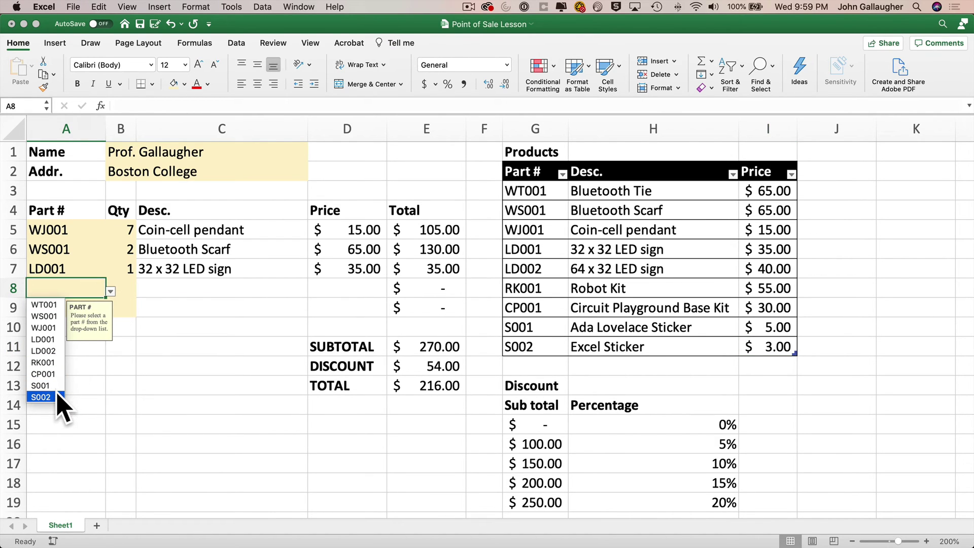
click(45, 397)
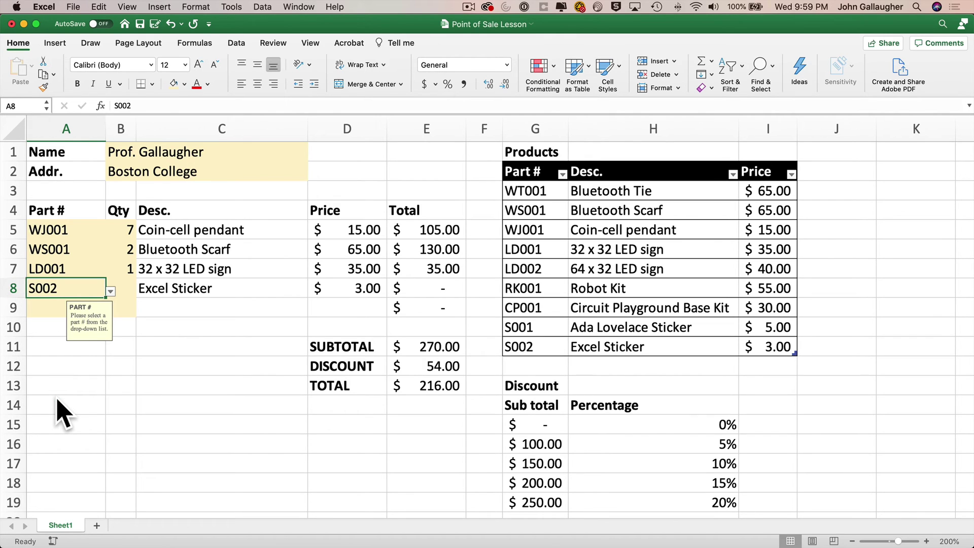
key(Tab)
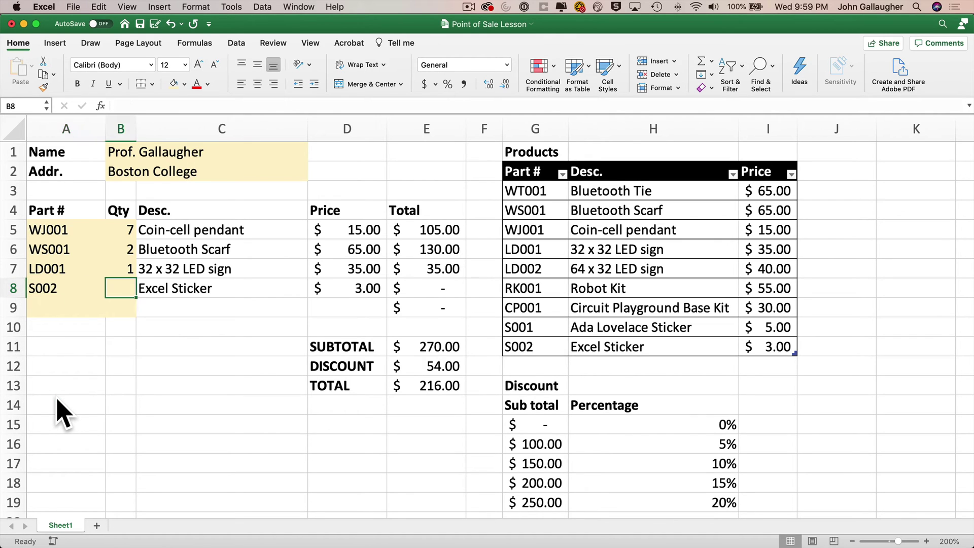
text(1)
key(Tab)
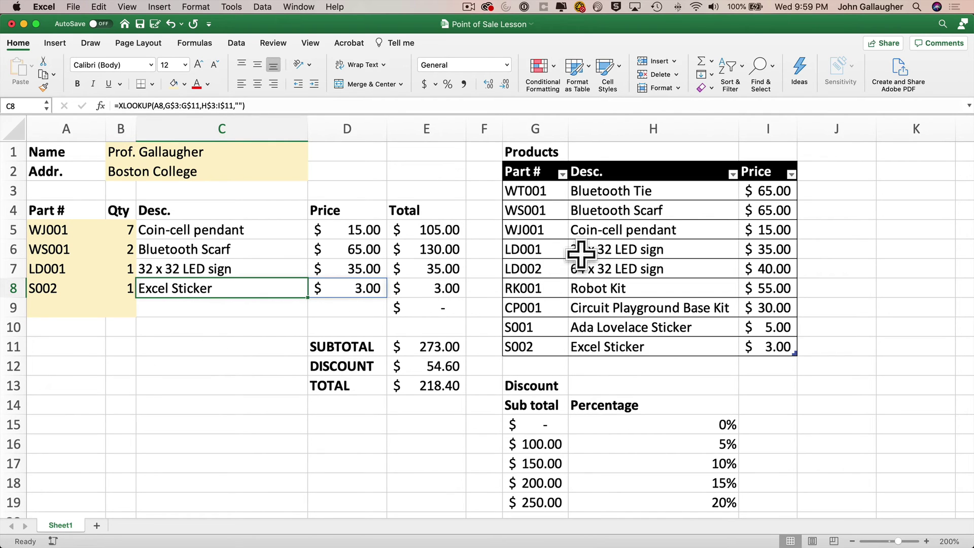
Delete the LD001 row from the Products table
drag(555, 249, 758, 249)
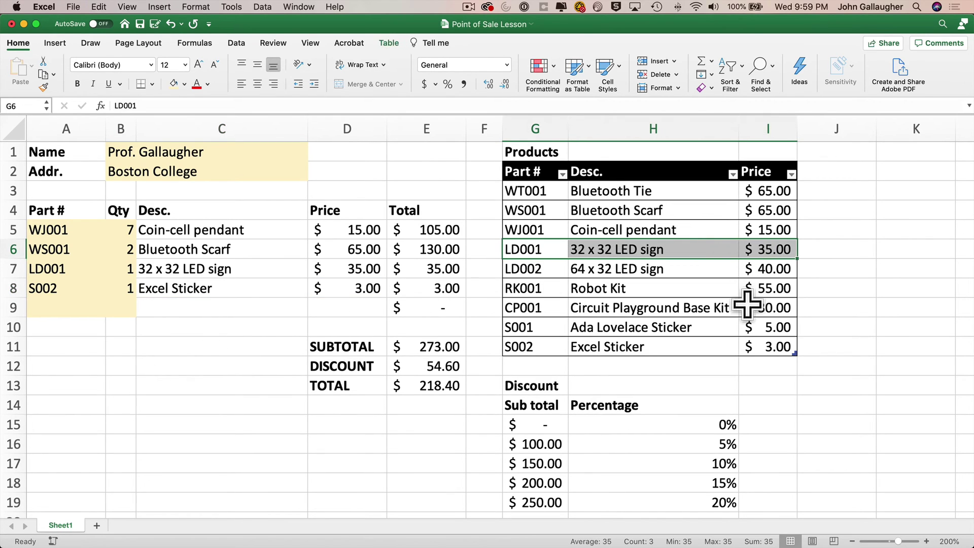
right_click(694, 248)
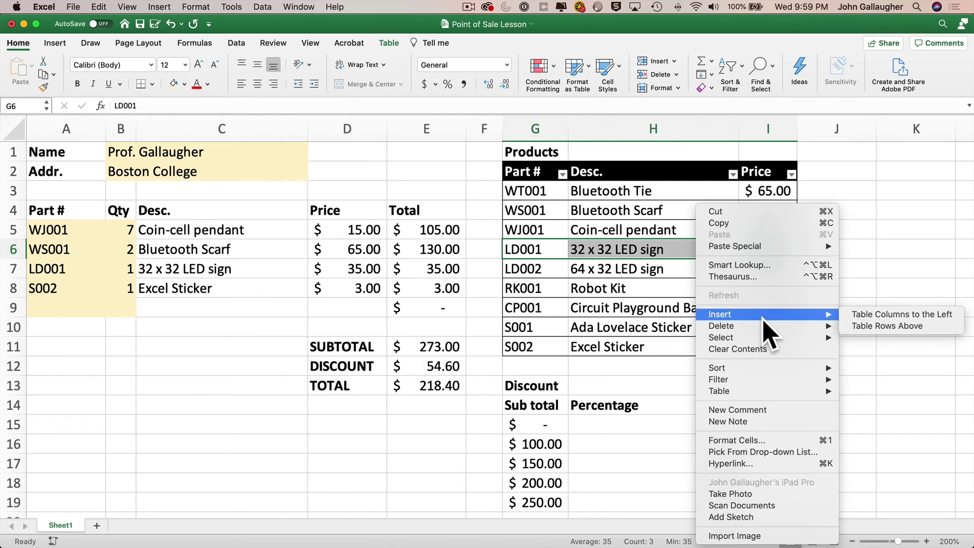
mouse_move(769, 325)
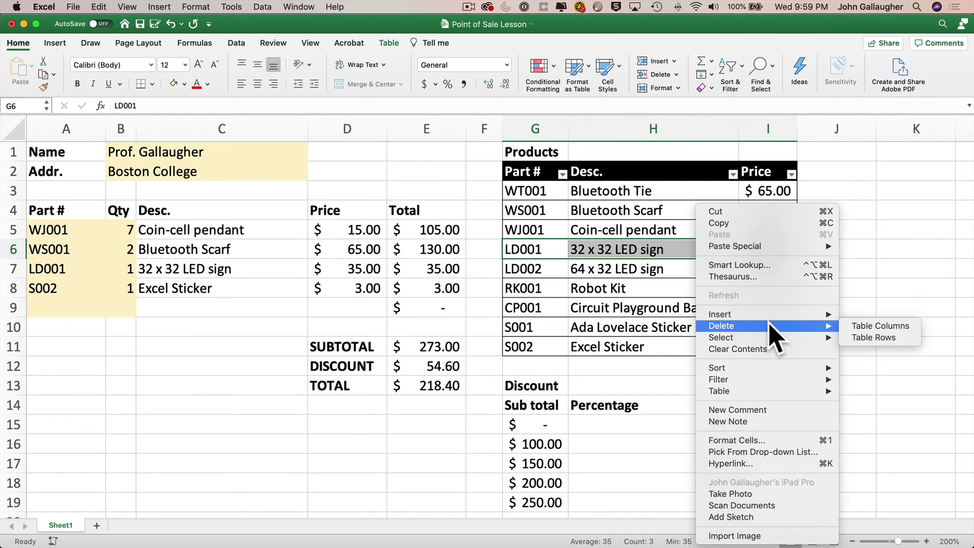
click(893, 339)
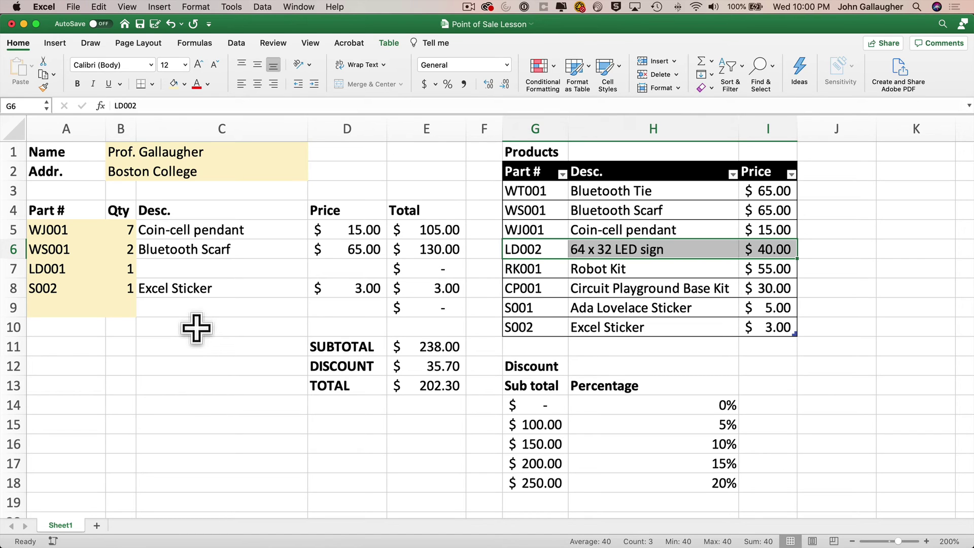
Choose LD002 from A7's part drop-down
click(89, 269)
click(111, 272)
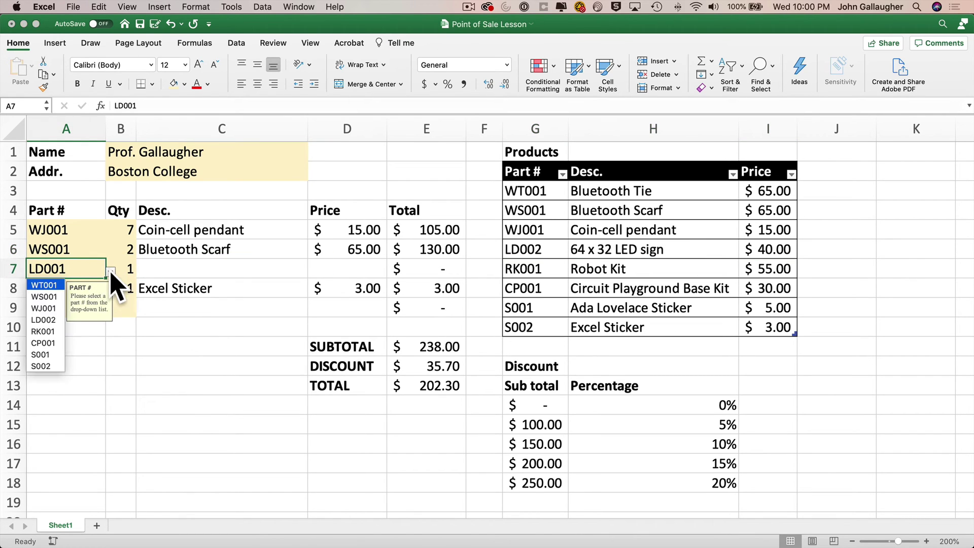
click(56, 321)
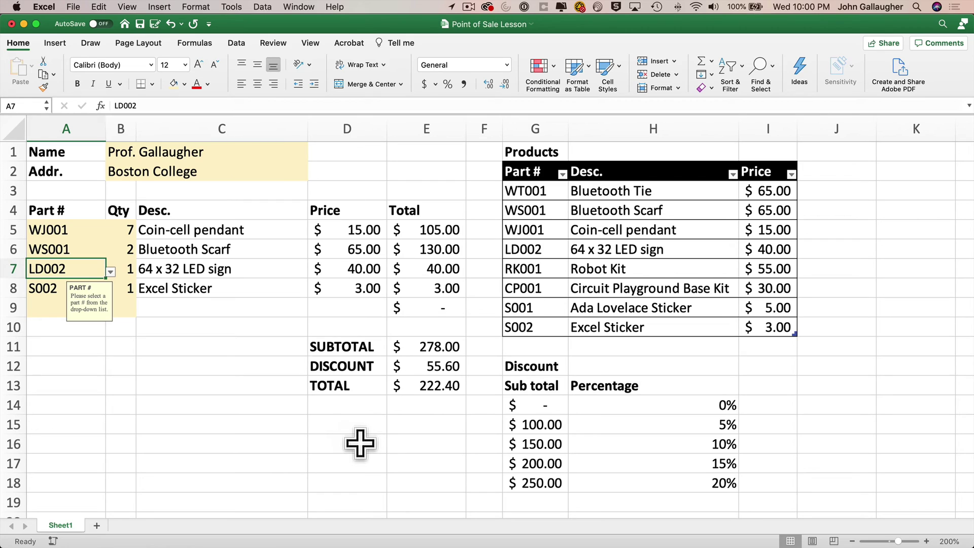
Add bottom borders under the header row A4:E4 and the last order row A10:E10
drag(59, 211, 391, 211)
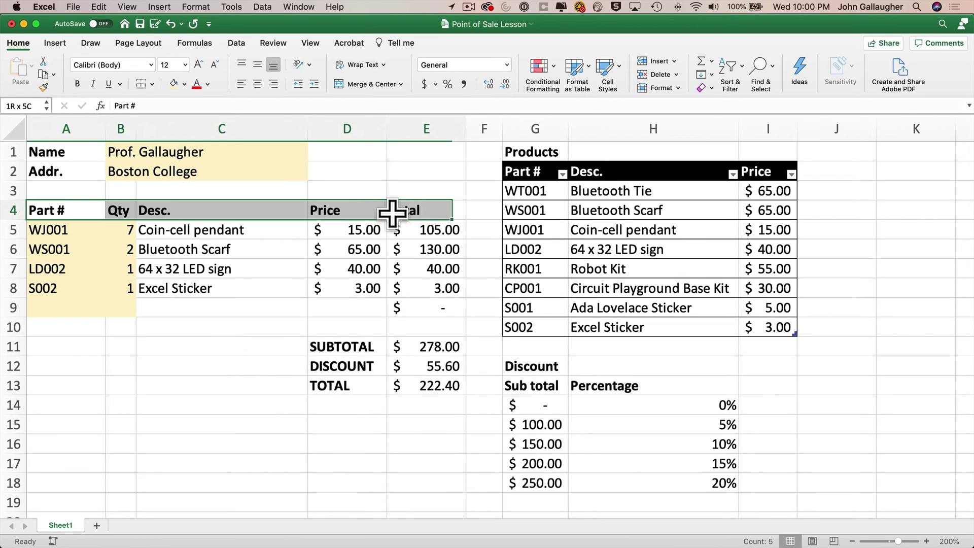
click(152, 84)
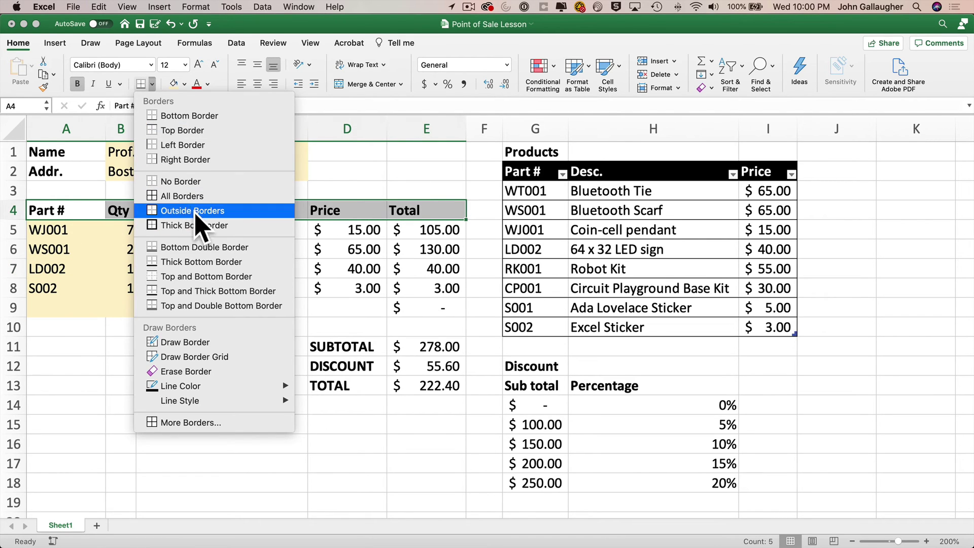
drag(44, 326, 414, 324)
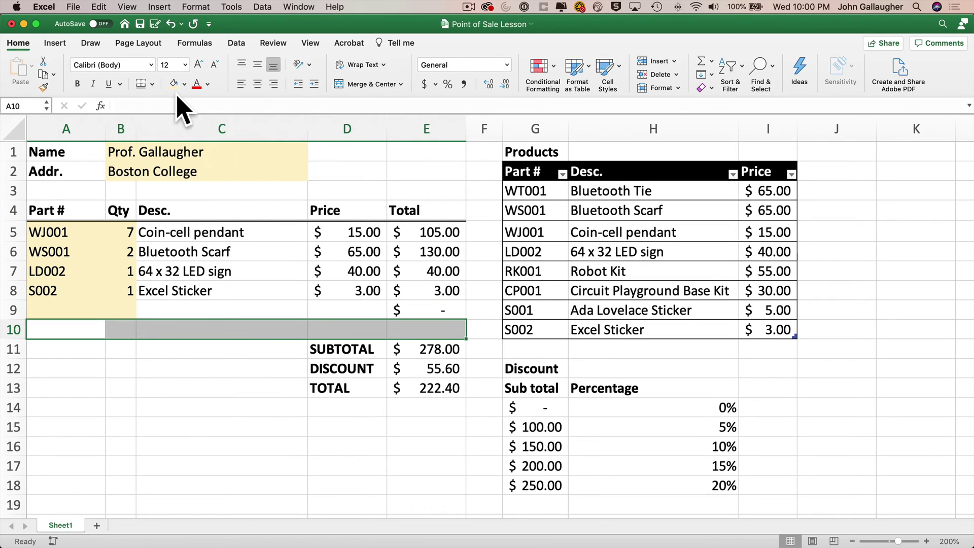
click(152, 84)
click(203, 116)
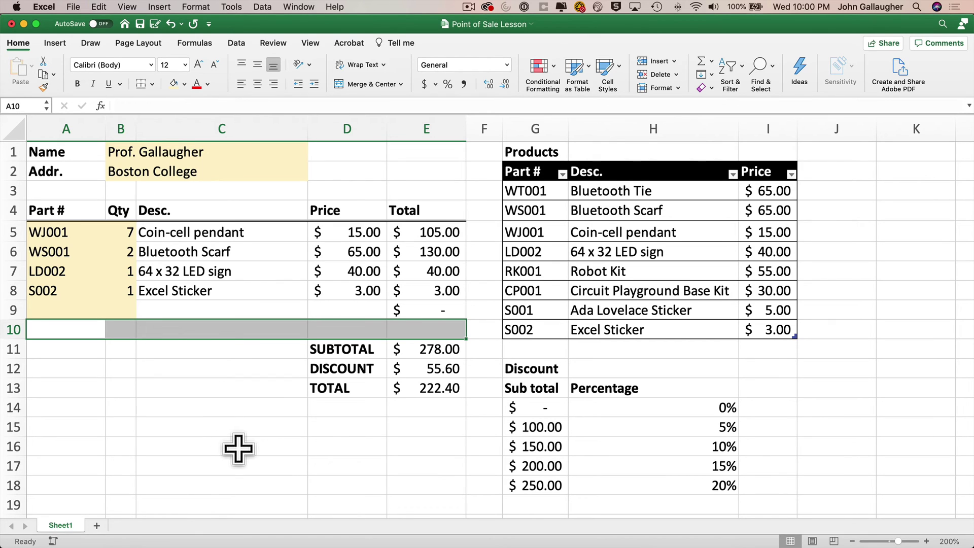
drag(354, 450, 413, 446)
click(415, 448)
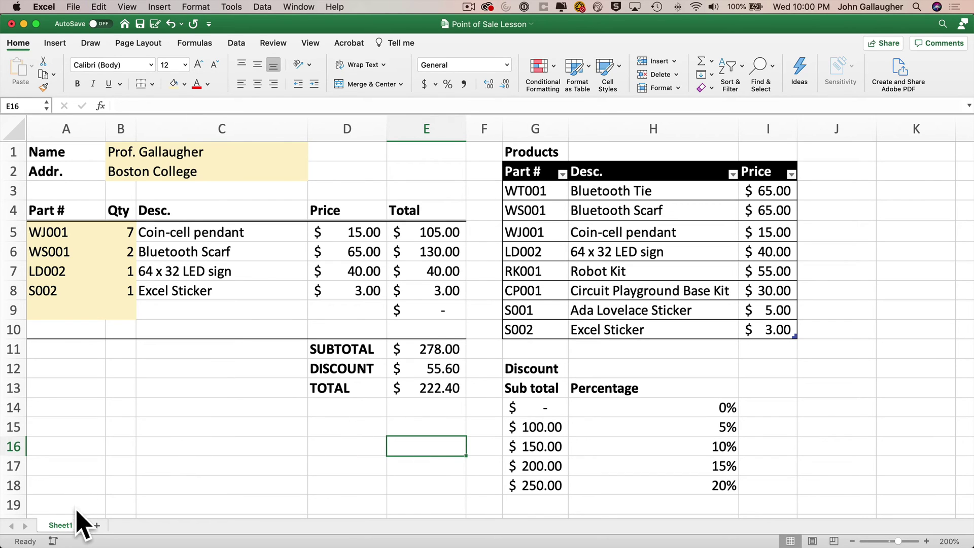
Rename Sheet1 to 'Point of Sale'
double_click(65, 525)
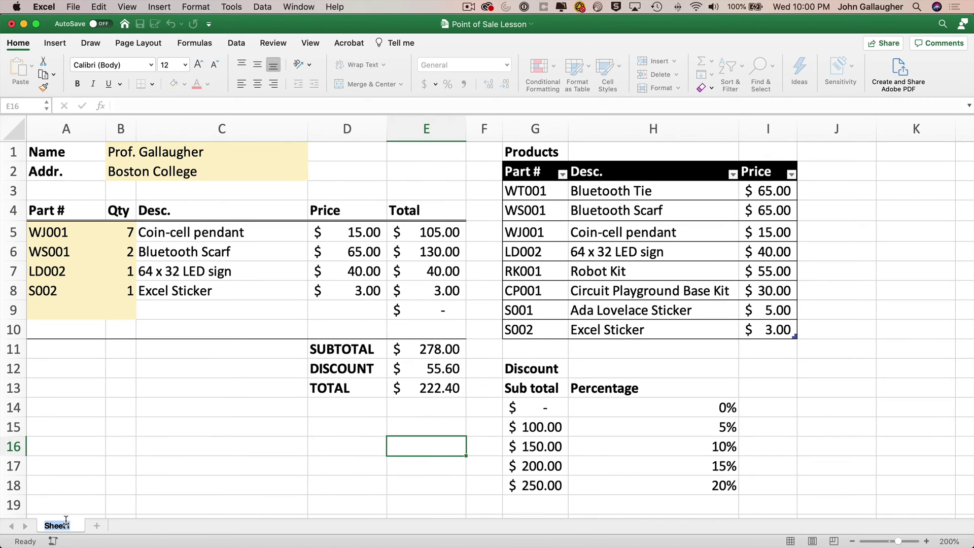
text(Point of Sale)
key(Return)
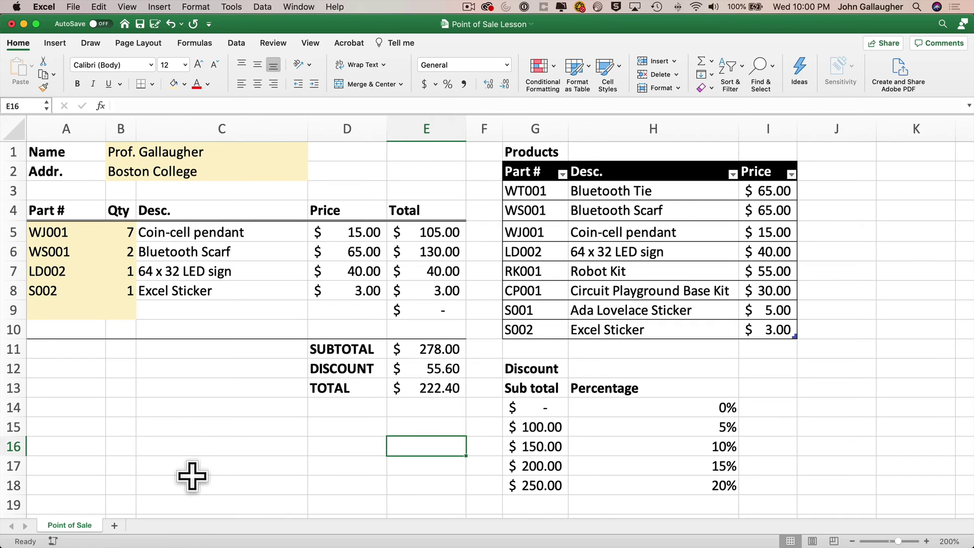
Add a new sheet named 'Products', then return to Point of Sale
click(114, 526)
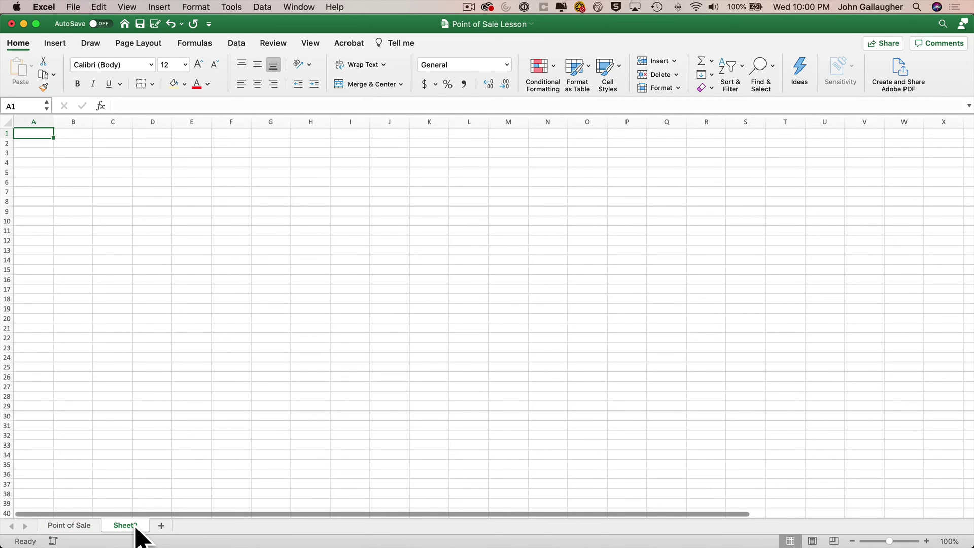
double_click(136, 527)
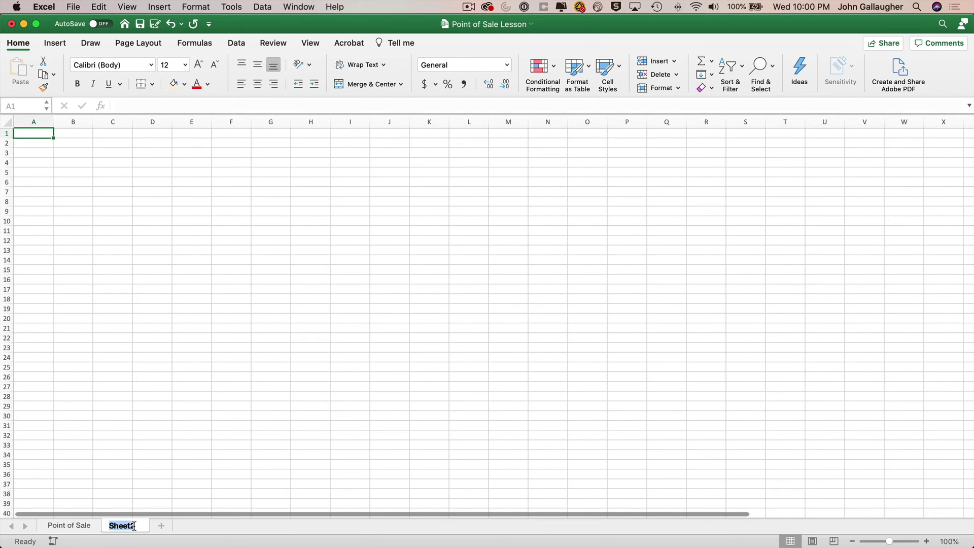
text(Products)
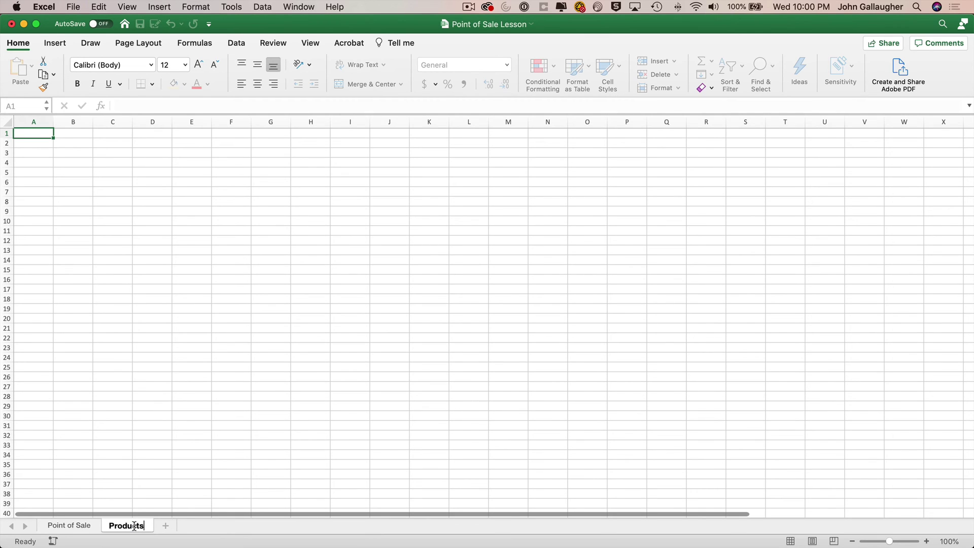
key(Return)
click(77, 527)
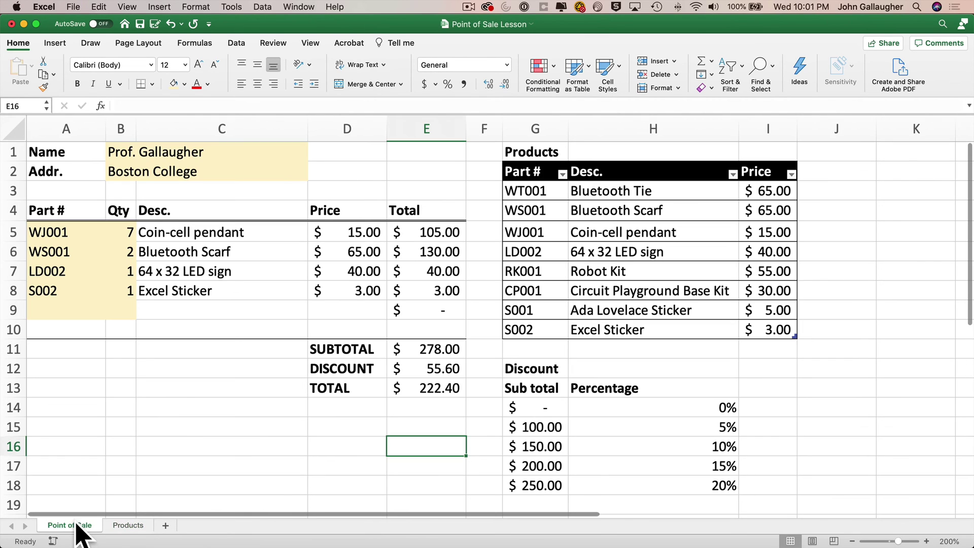
Move the Products table G1:I10 to cell A1 of the Products sheet
drag(521, 157, 761, 335)
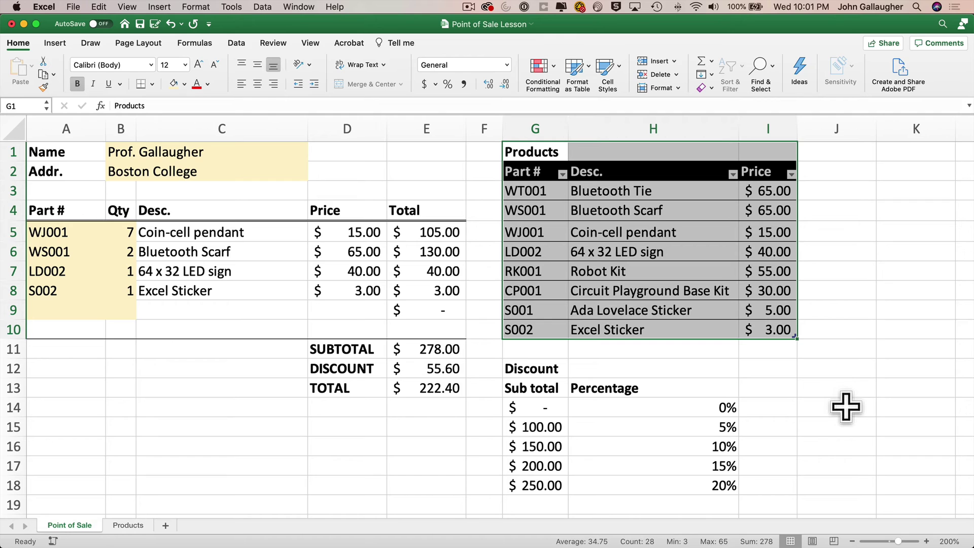
key(super+c)
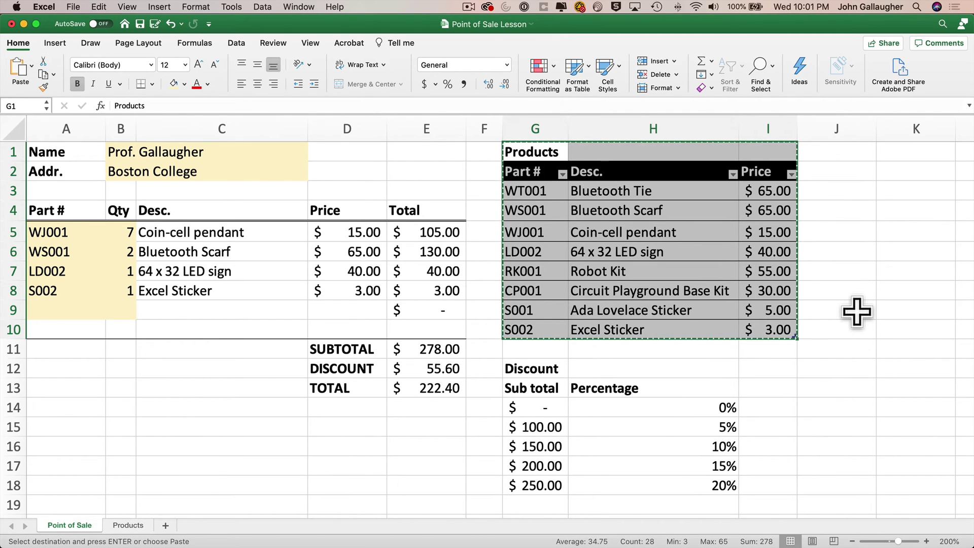
click(133, 527)
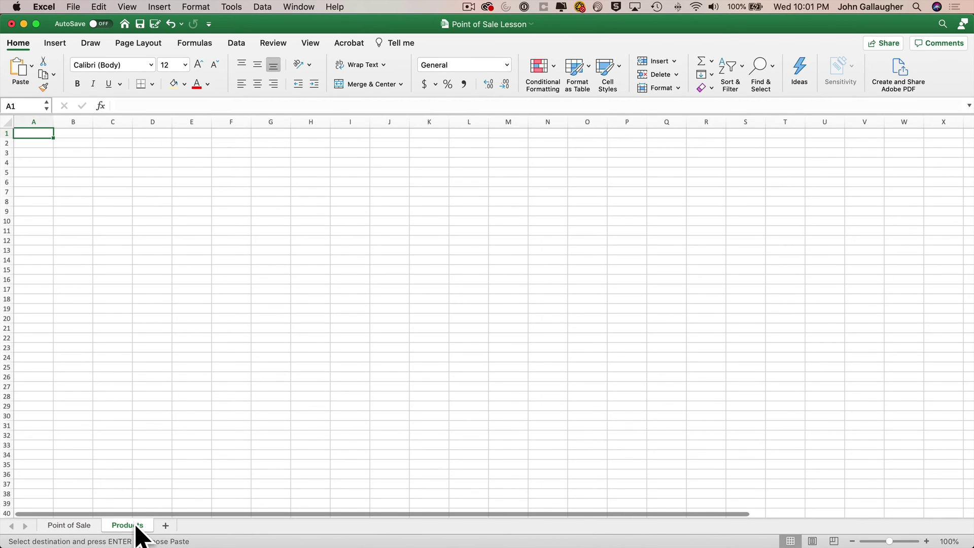
key(Return)
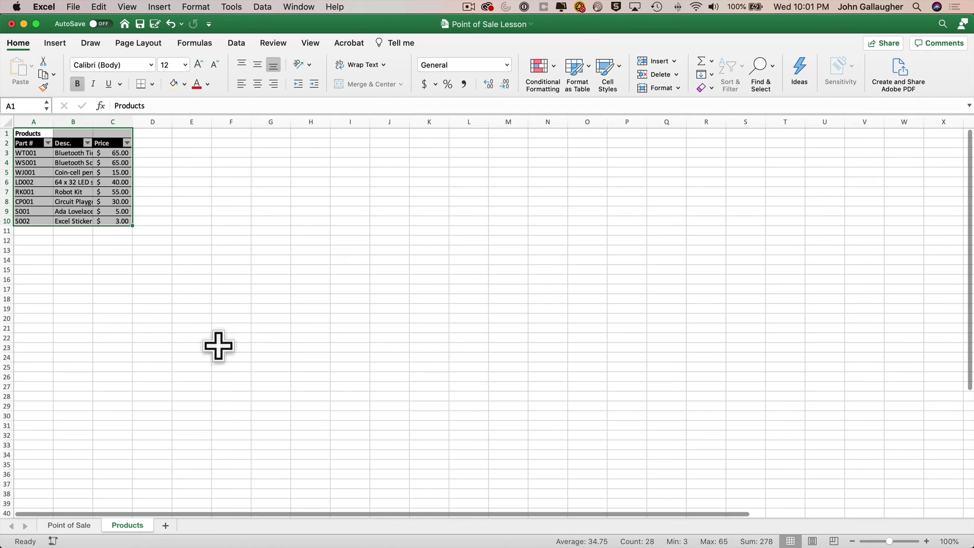
Set the Products sheet zoom to 200%
click(948, 541)
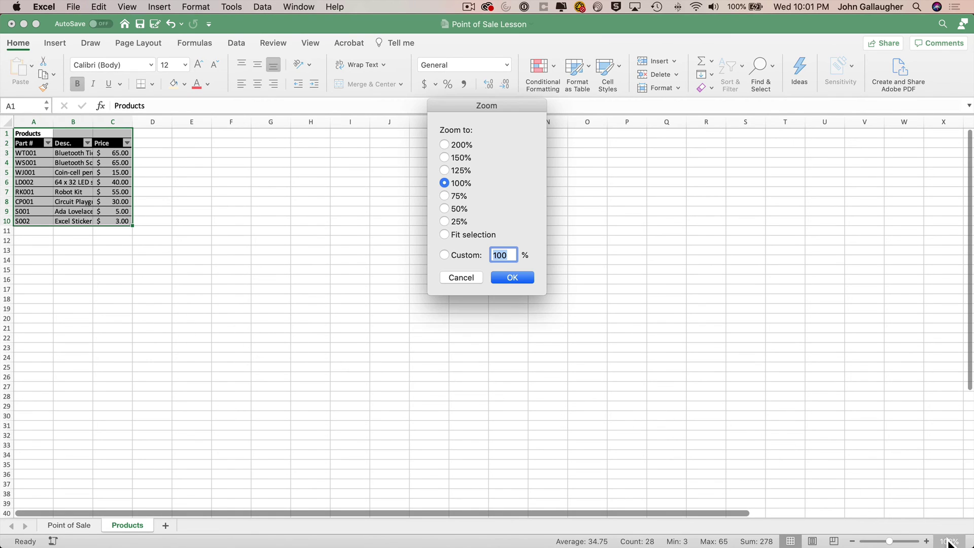
click(463, 145)
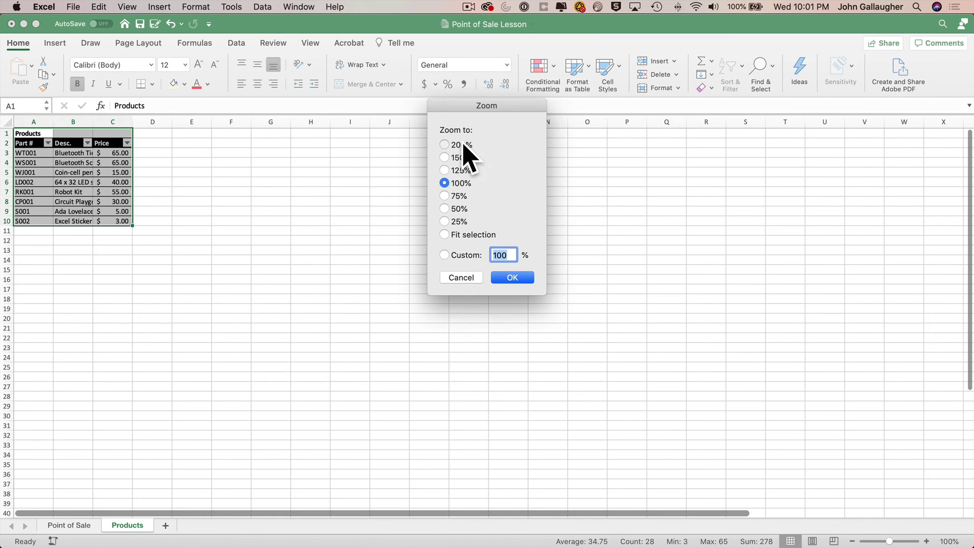
click(527, 278)
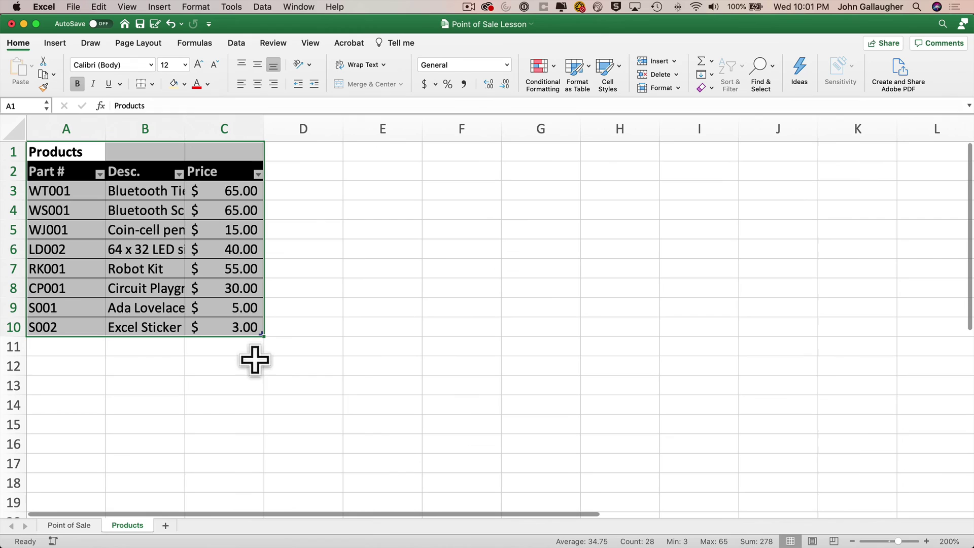
On Point of Sale, clear row 8's quantity and S002 part number to remove the Excel Sticker line
click(66, 528)
click(123, 289)
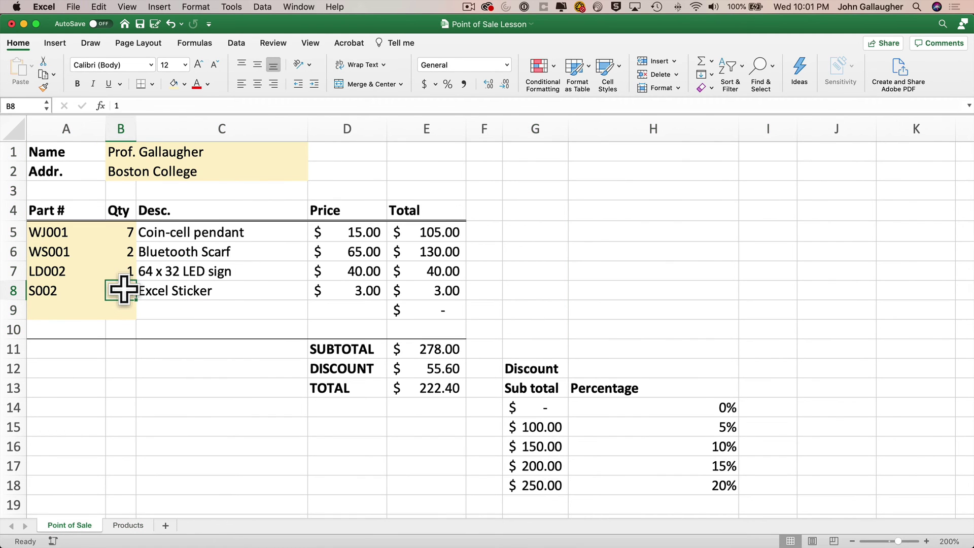
key(Delete)
key(Left)
key(Delete)
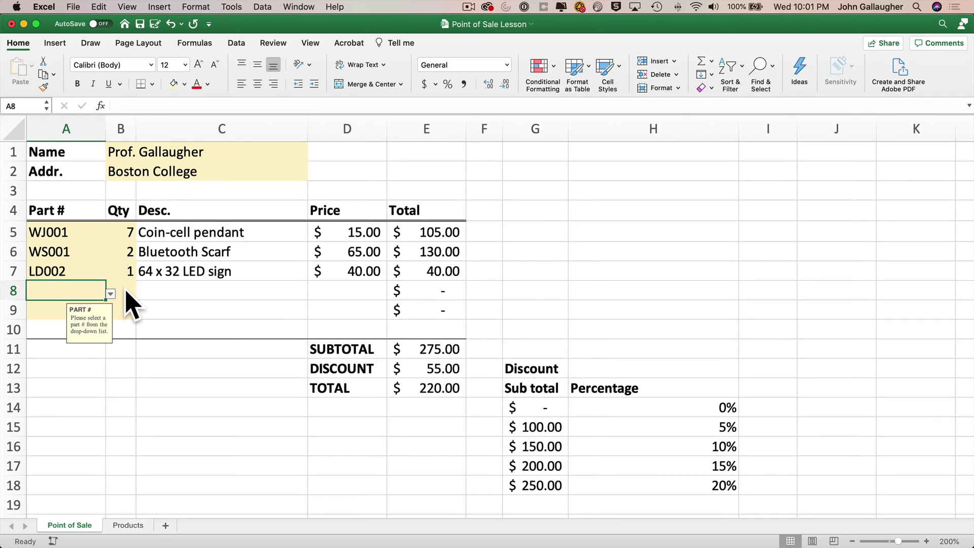
click(128, 269)
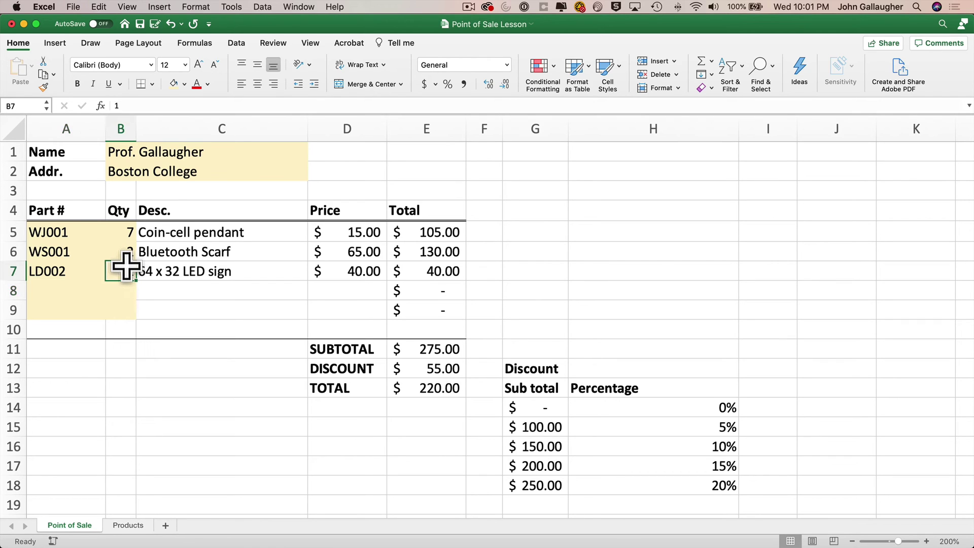
Clear row 7's quantity and its LD002 LED sign part number
key(Delete)
key(Left)
key(Delete)
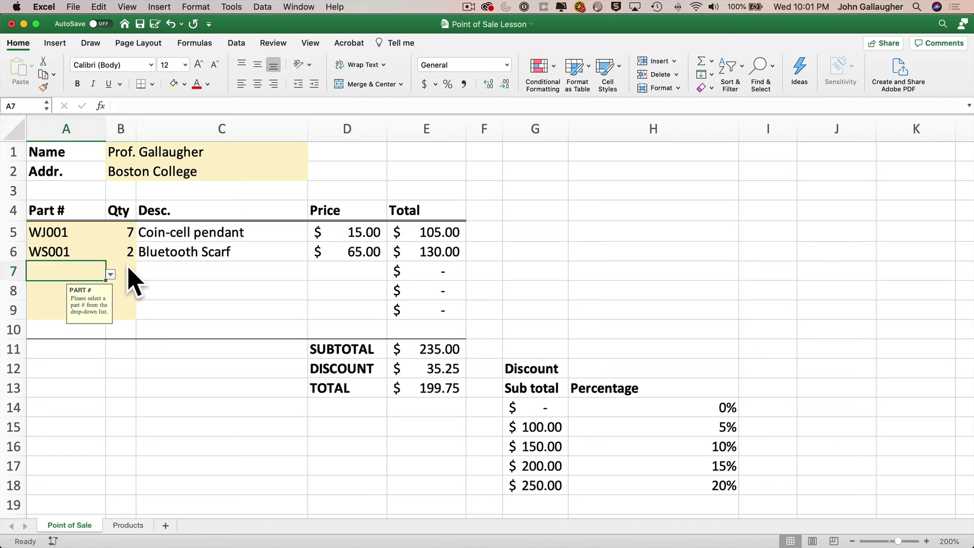
Pick RK001 Robot Kit from row 7's part dropdown and enter quantity 1
key(alt+Down)
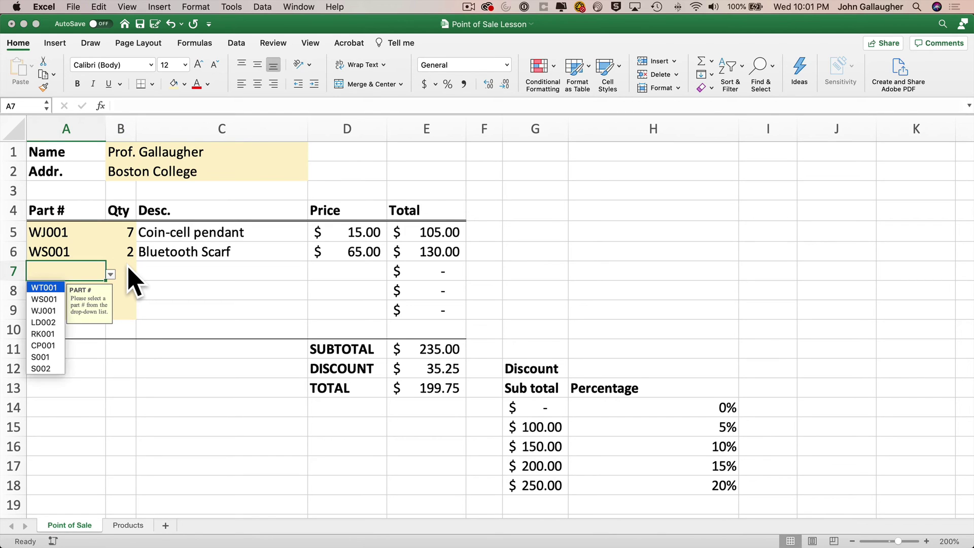
key(Down)
key(Down)
key(Down)
key(Down)
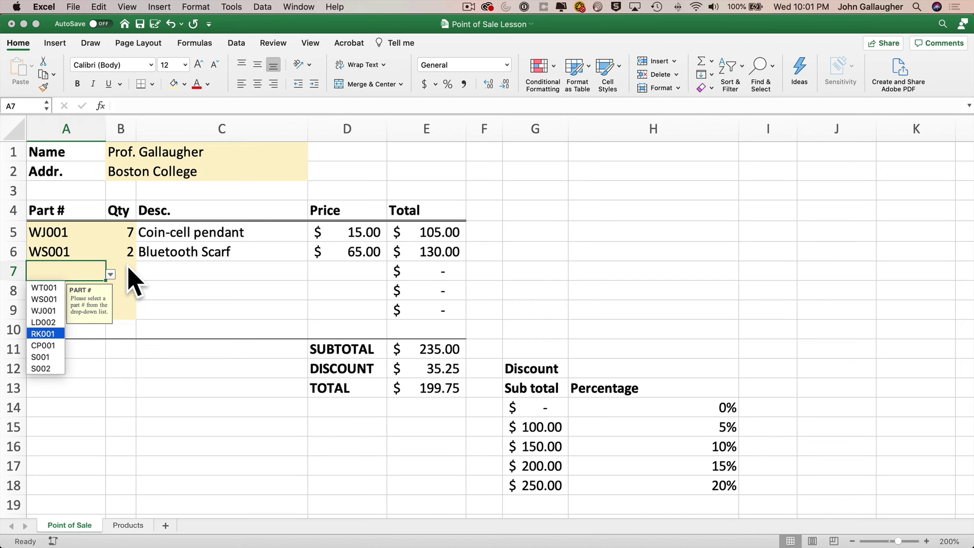
key(Return)
key(Tab)
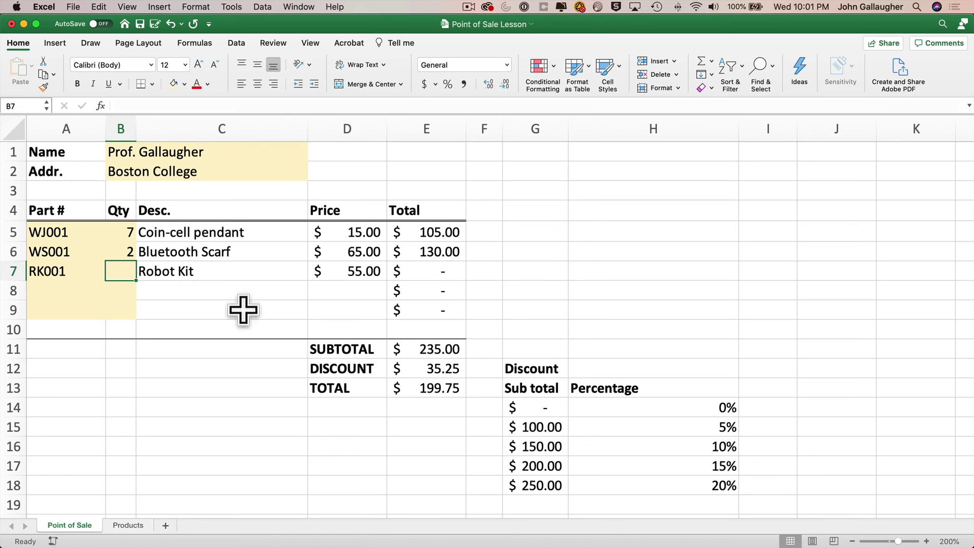
text(1)
key(Tab)
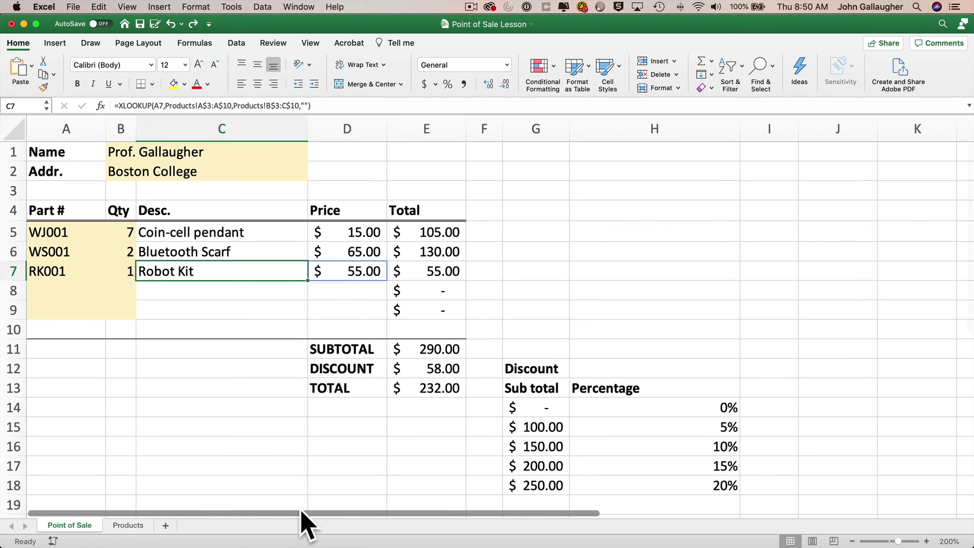
Inspect C7's XLOOKUP formula, then open E12's =XLOOKUP(E11,G14:G18,H14:H18,,-1)*E11 discount formula
double_click(278, 268)
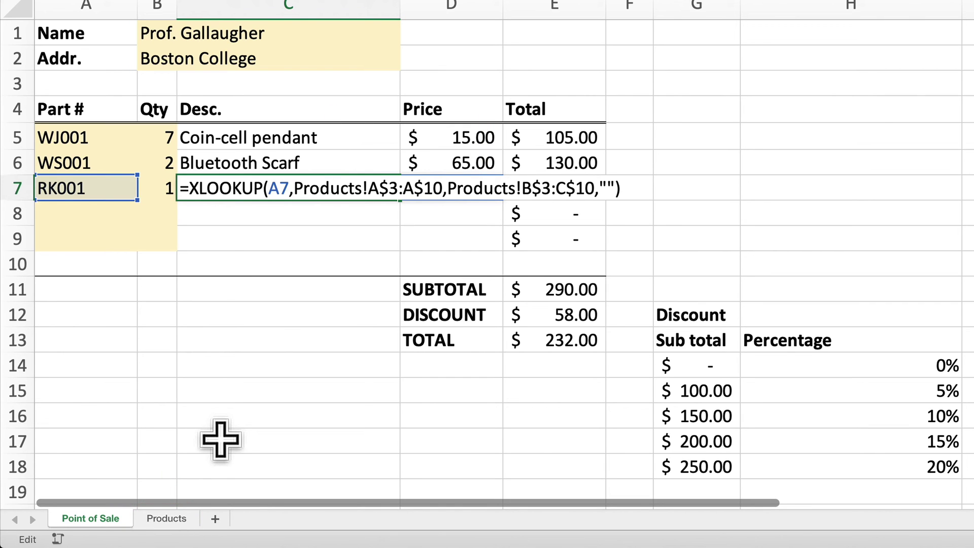
key(Return)
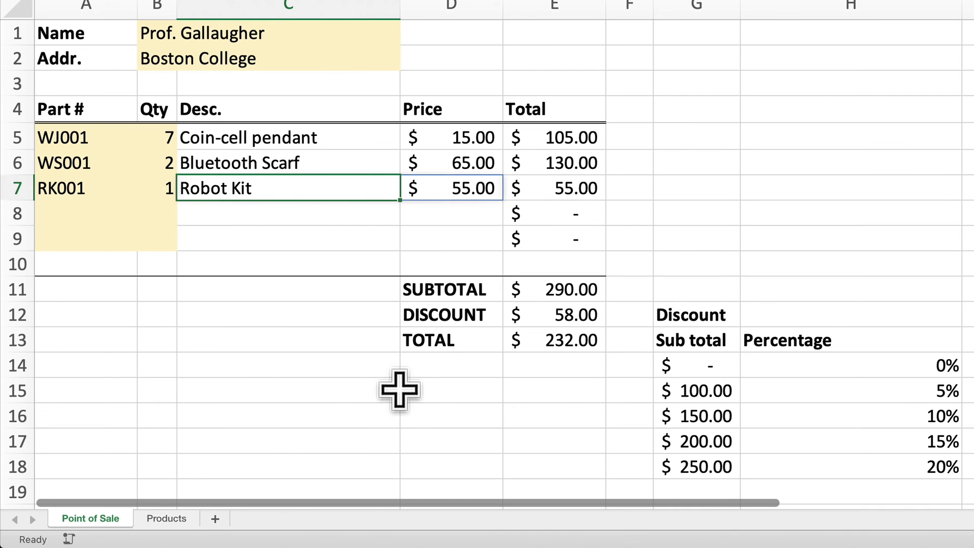
double_click(569, 313)
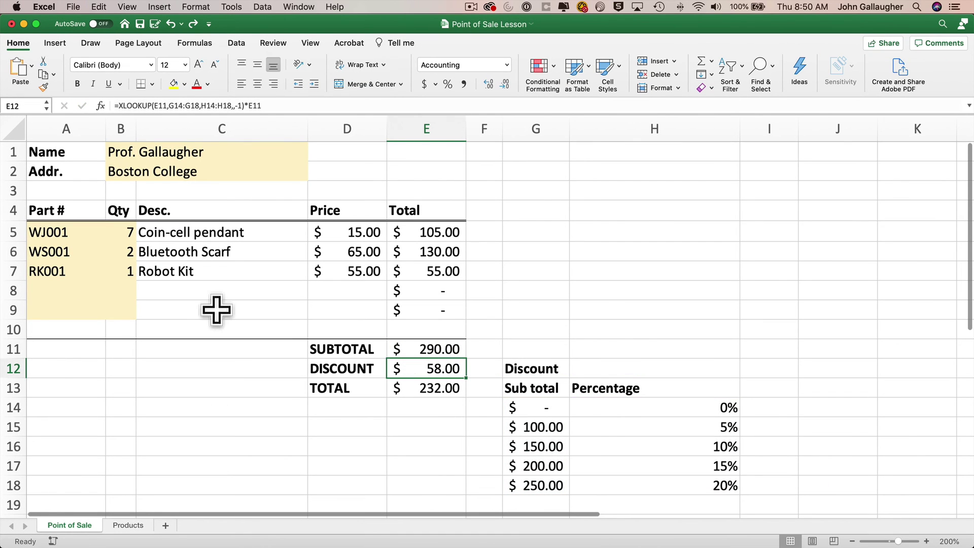
Leave E12's formula unchanged and select C7, keeping the $58.00 discount and $232.00 total
click(218, 290)
click(221, 266)
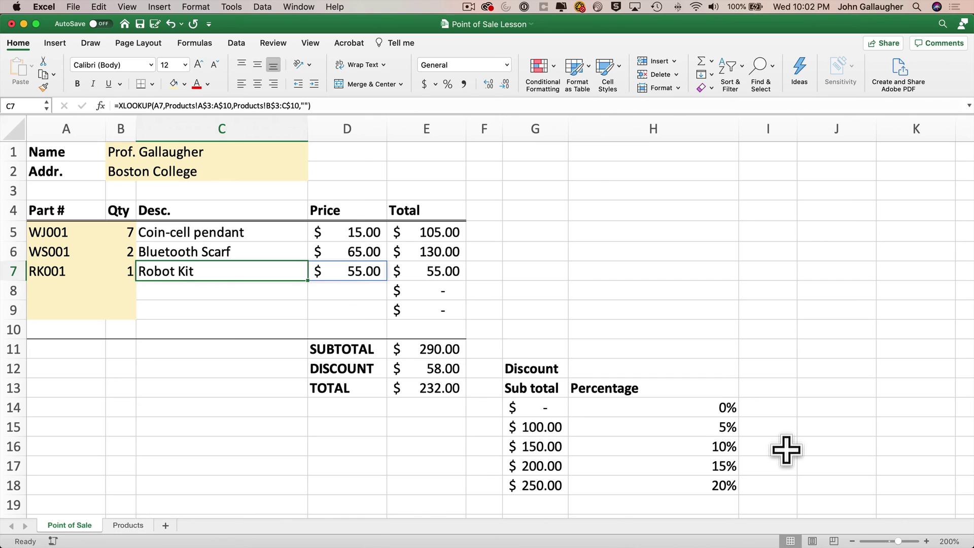
Convert the Discount range G13:H18 into a table styled Table Style Light 8
drag(528, 386, 714, 485)
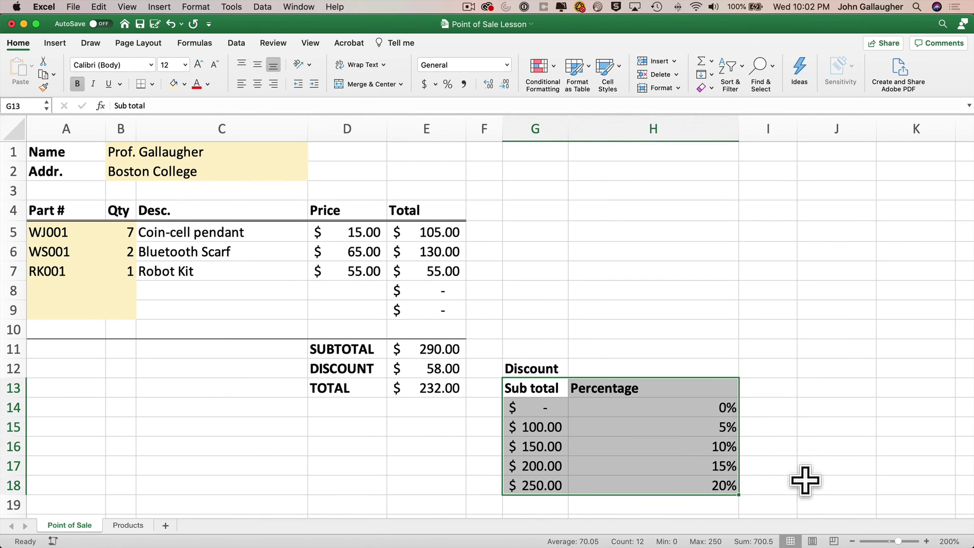
key(ctrl+t)
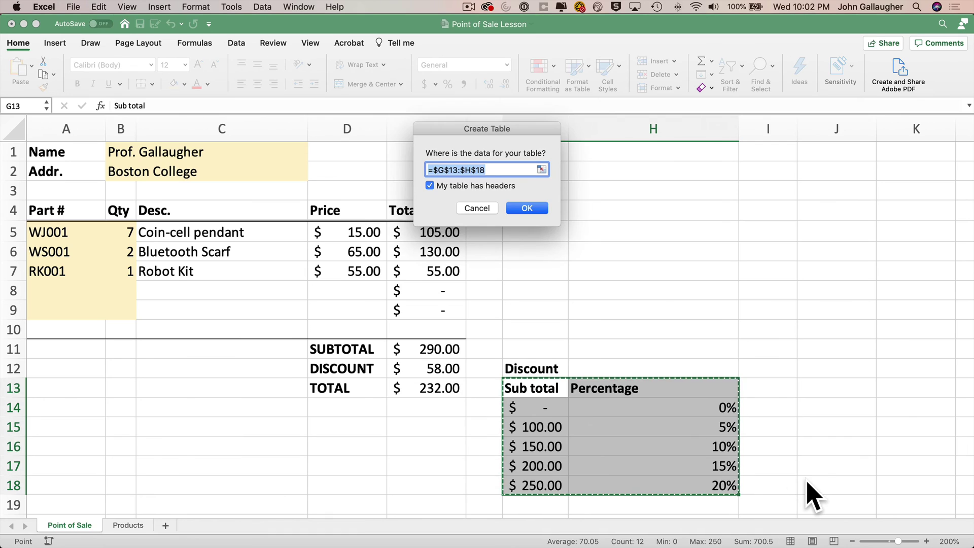
click(528, 208)
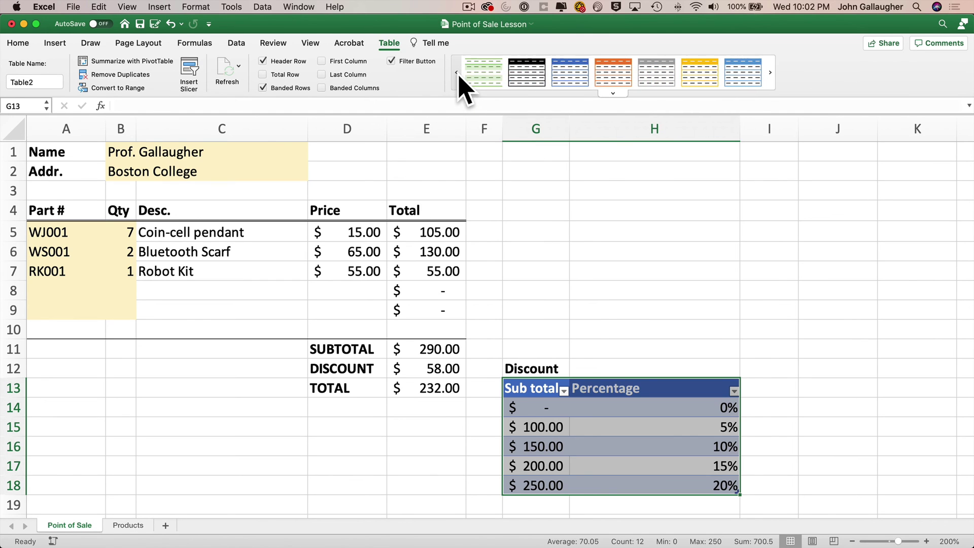
click(513, 83)
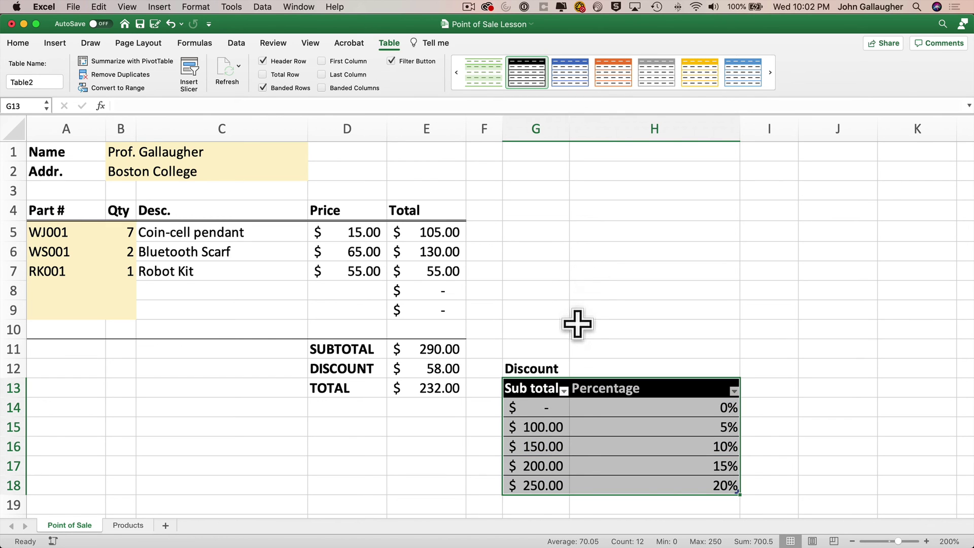
drag(514, 367, 712, 485)
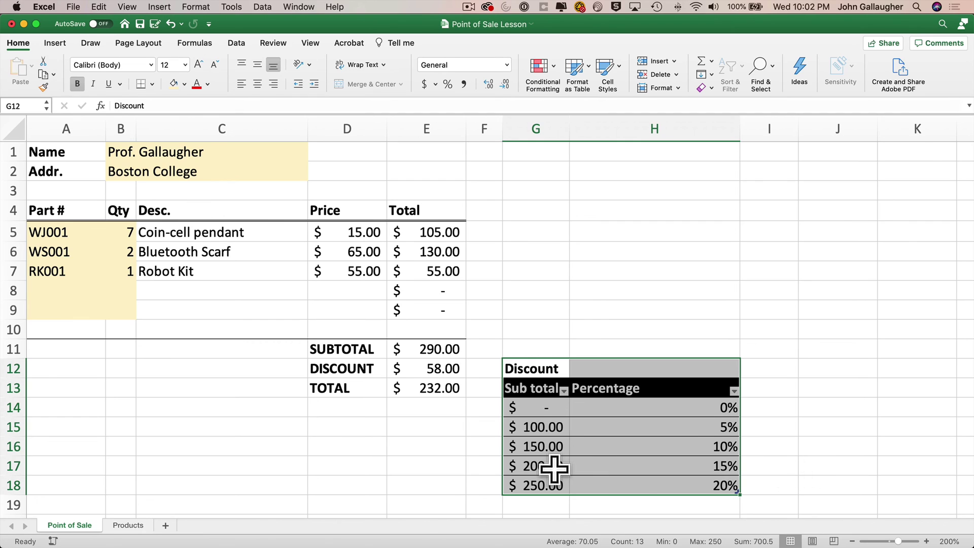
Add a new sheet named Discount and place it after Products
click(164, 526)
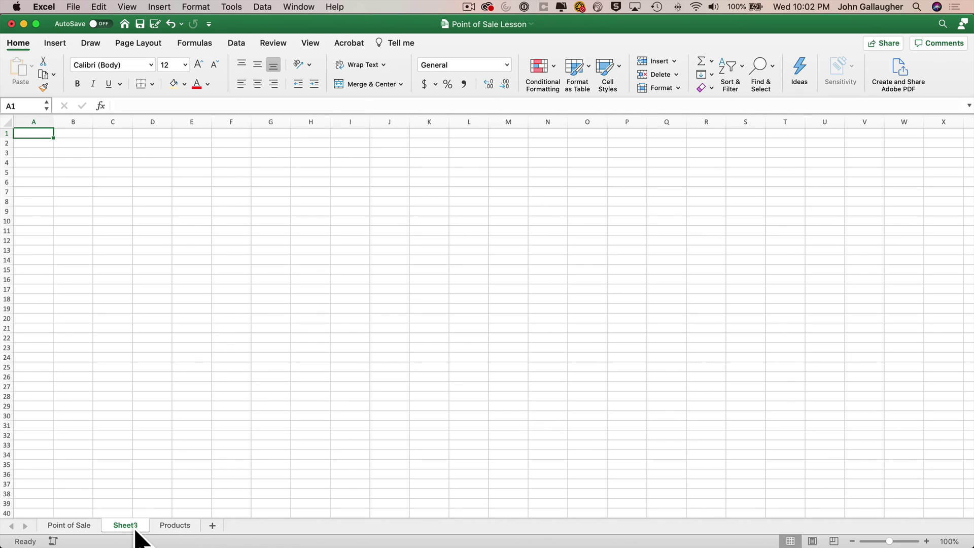
double_click(125, 526)
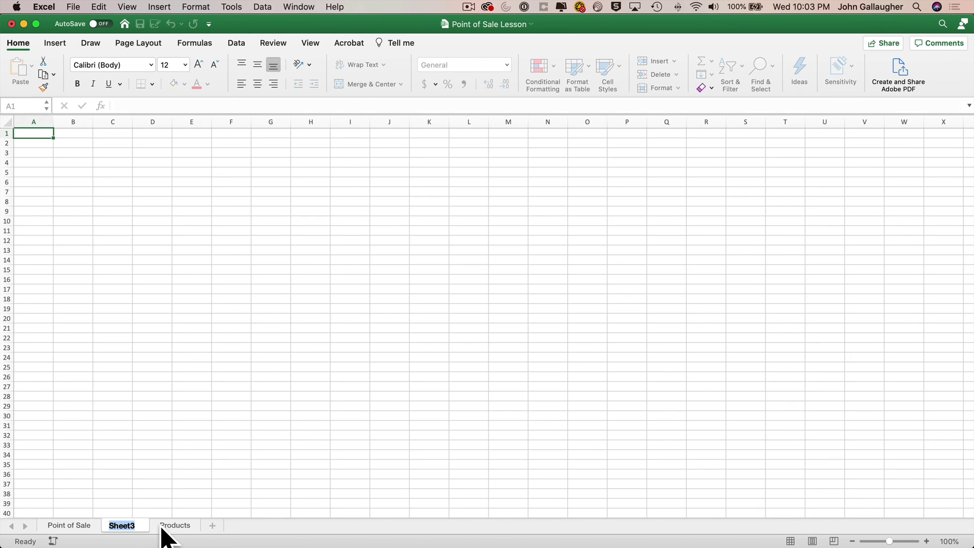
text(Discount)
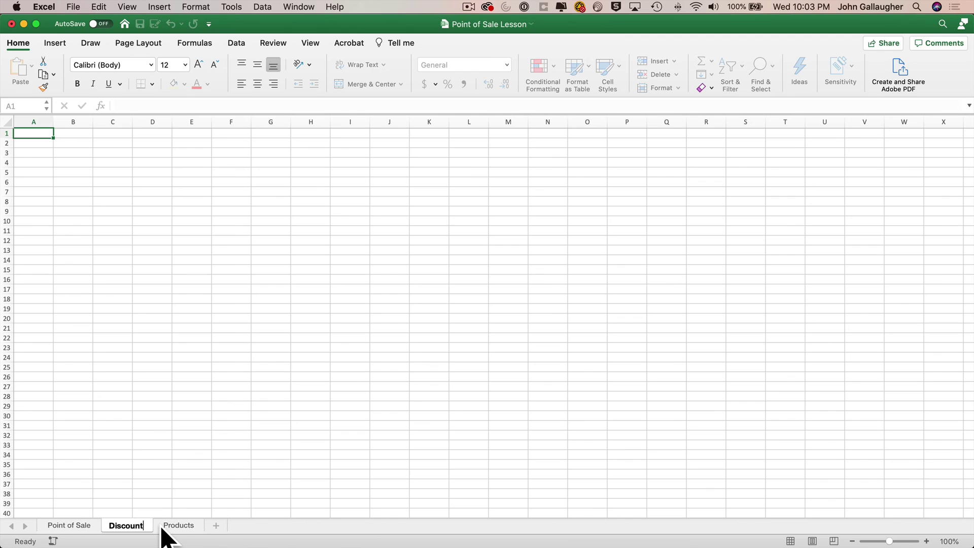
key(Return)
drag(133, 528, 211, 533)
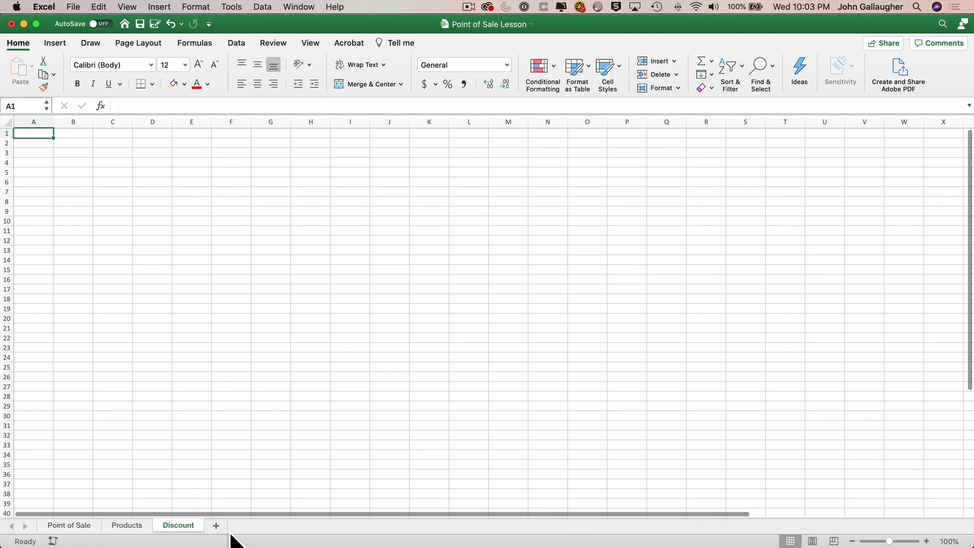
Cut the Discount table from Point of Sale and paste it at A1 of the Discount sheet
click(71, 526)
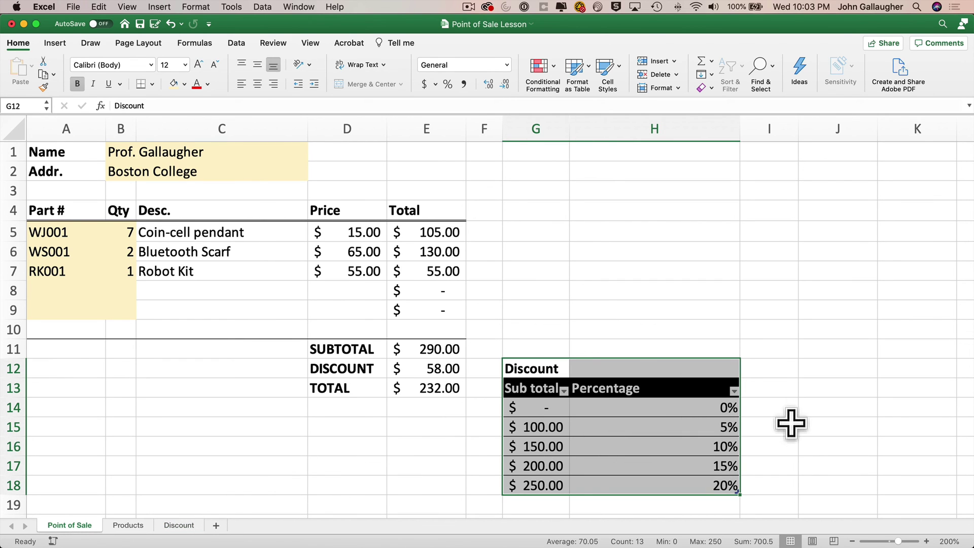
key(super+x)
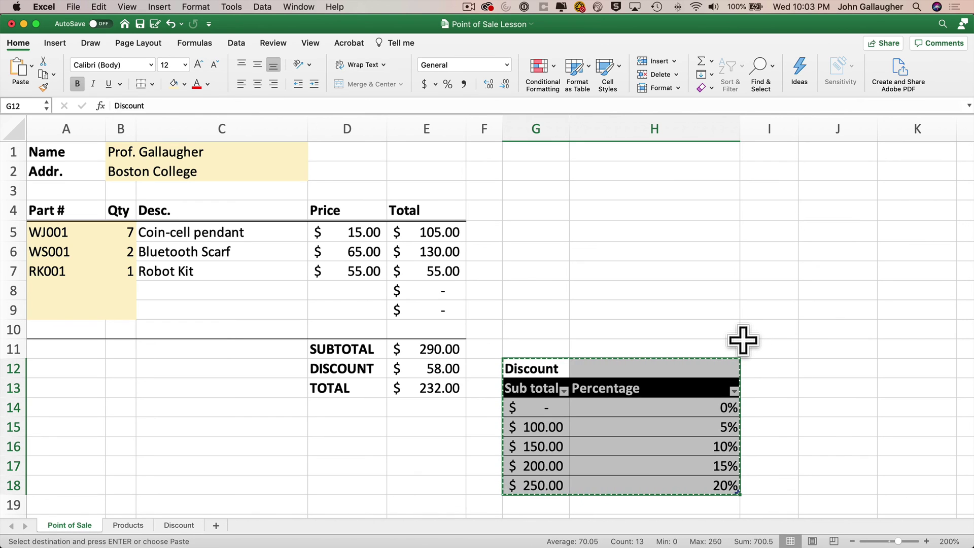
click(187, 526)
key(super+v)
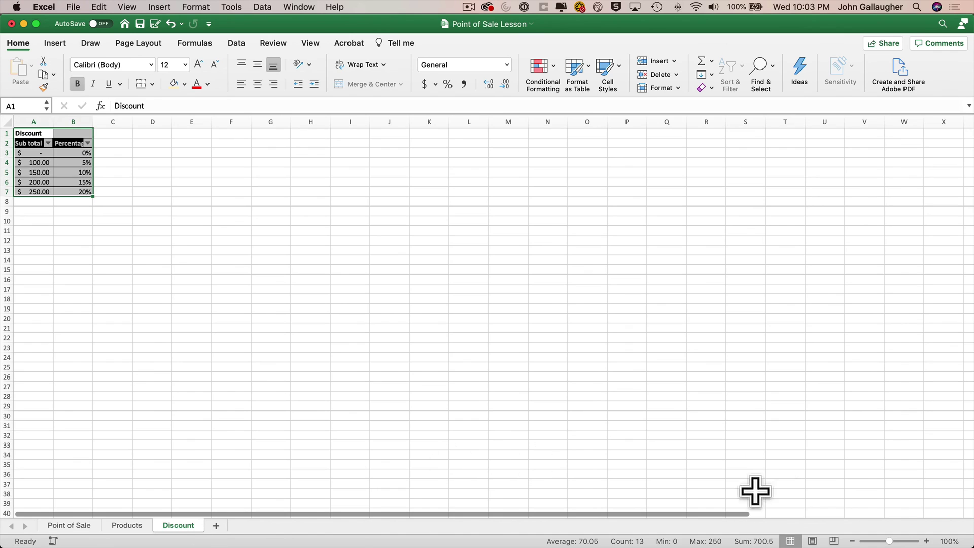
Zoom the Discount sheet to 200%, then return to Point of Sale
click(949, 541)
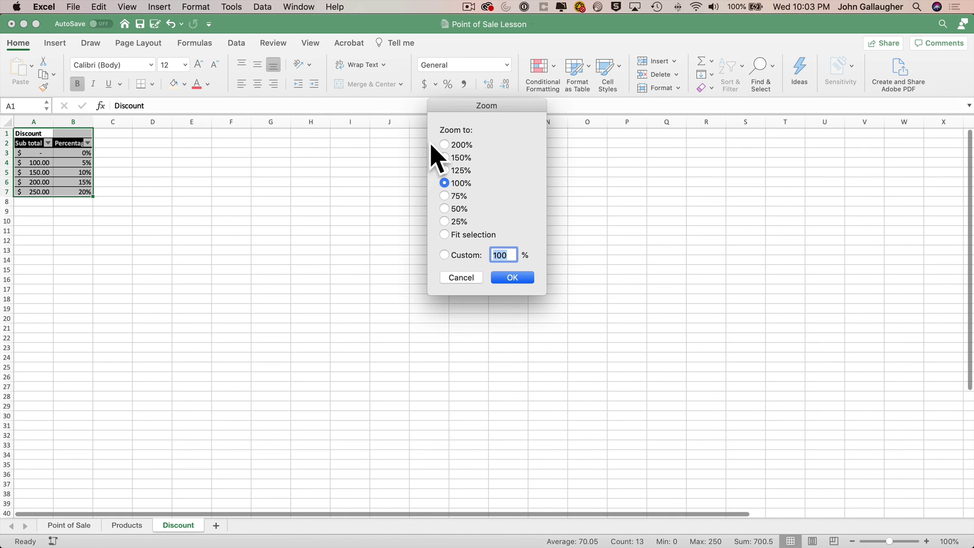
click(470, 144)
click(523, 279)
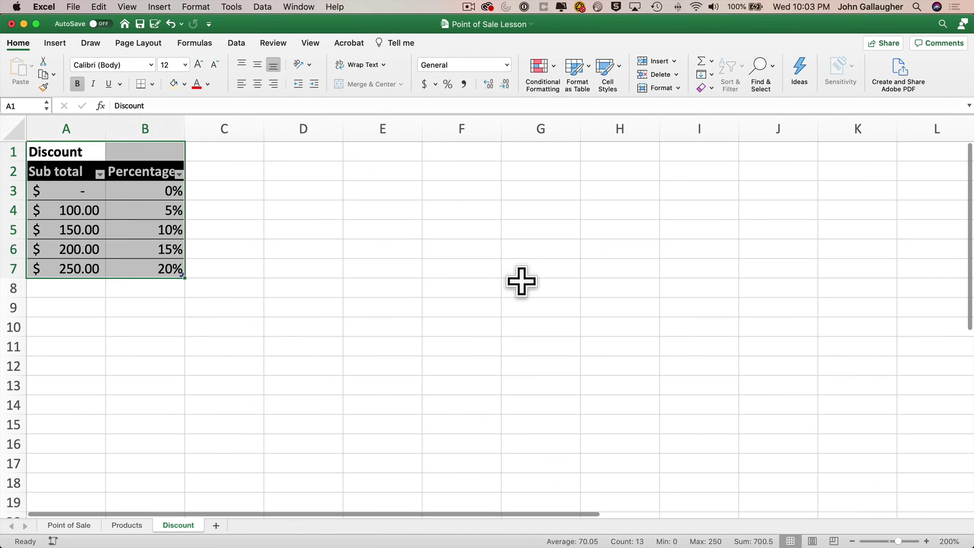
click(70, 526)
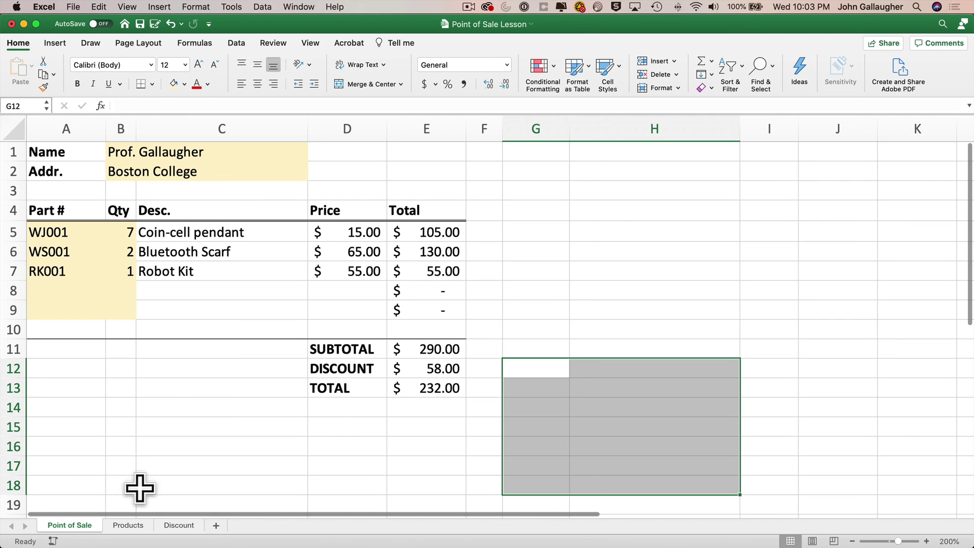
Test overwriting formula cell C7 with text, then cancel to keep its formula
click(201, 270)
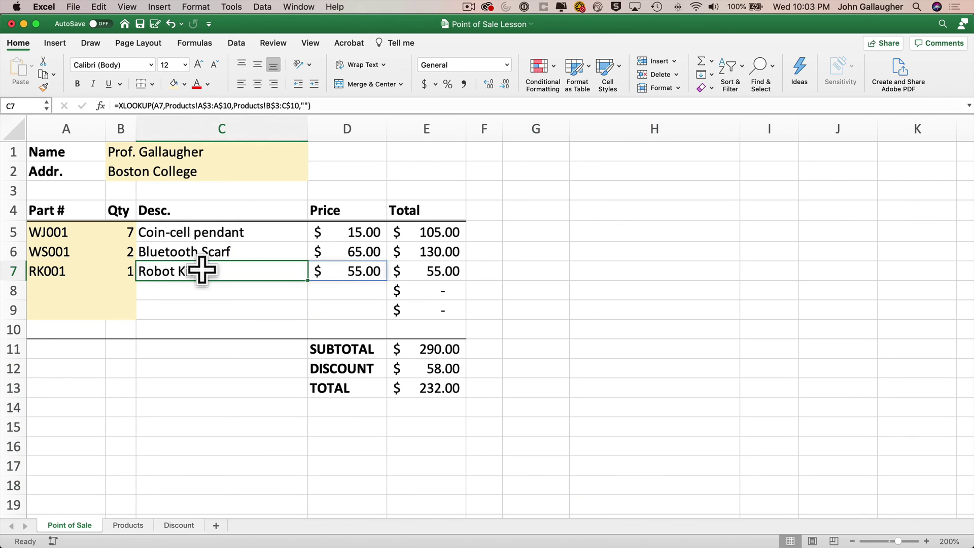
text(asdfdsaf)
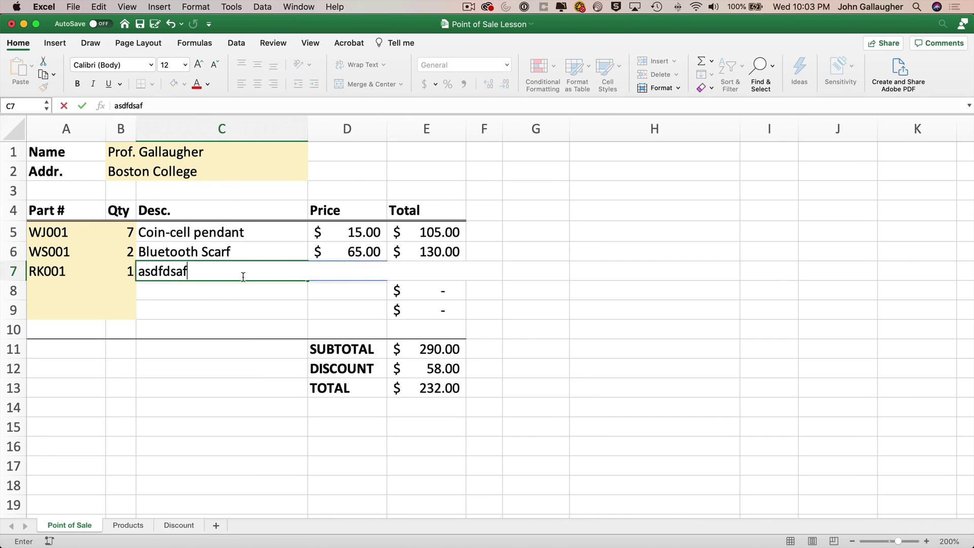
key(Escape)
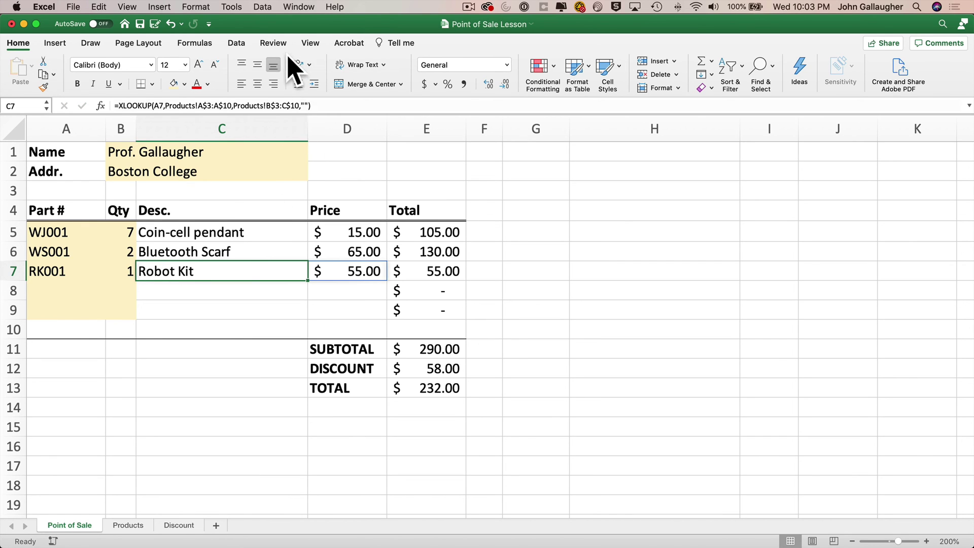
Protect the Point of Sale sheet from the Review ribbon
click(274, 44)
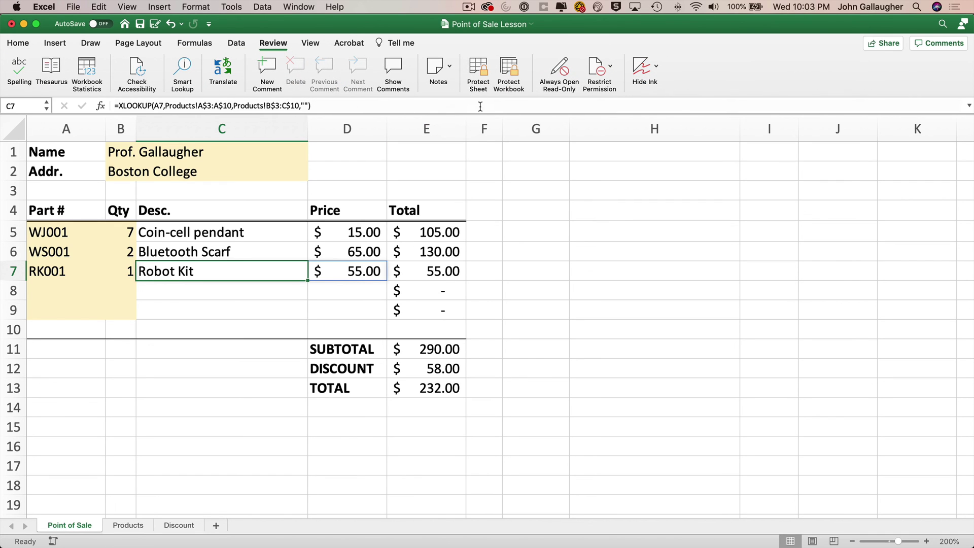
click(484, 74)
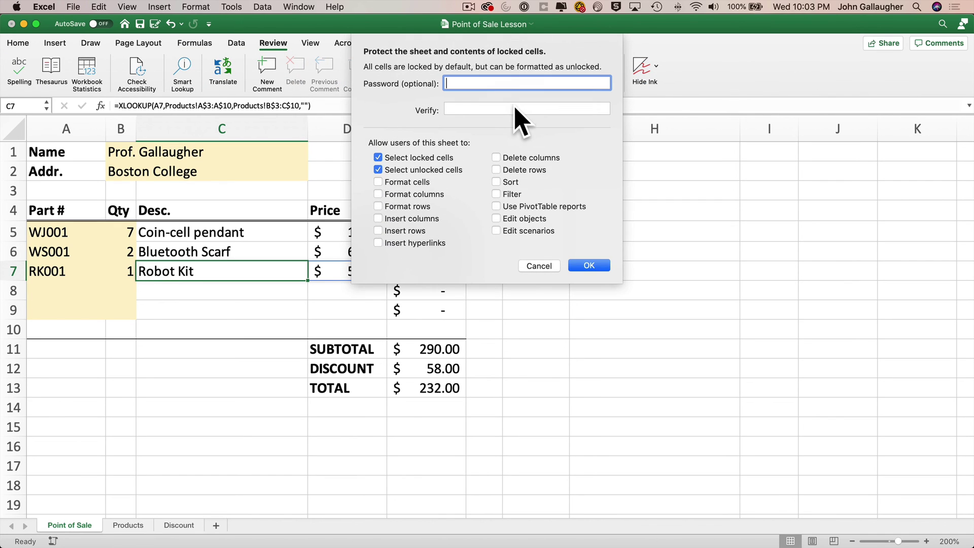
click(606, 267)
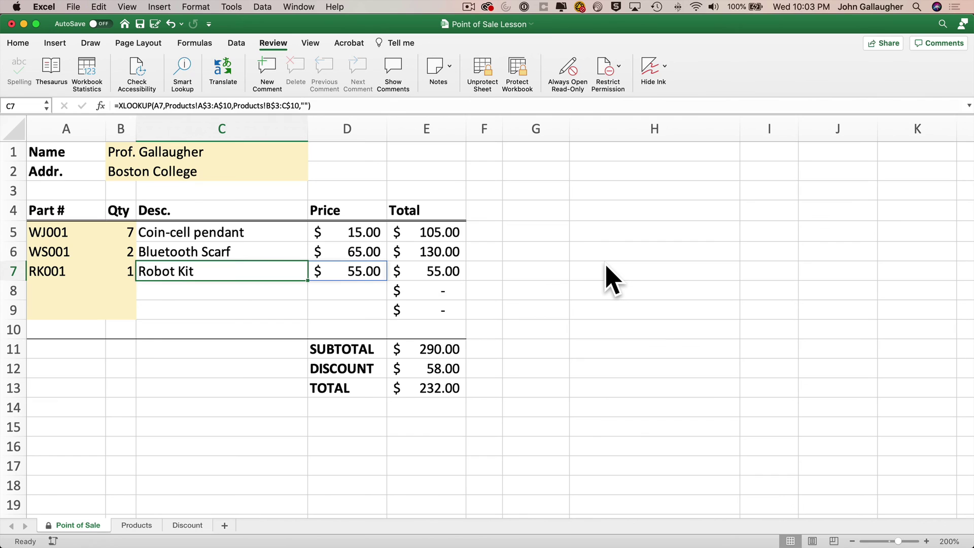
Confirm a locked cell rejects deletion, then move through the unlocked cells to A8
key(Delete)
click(578, 96)
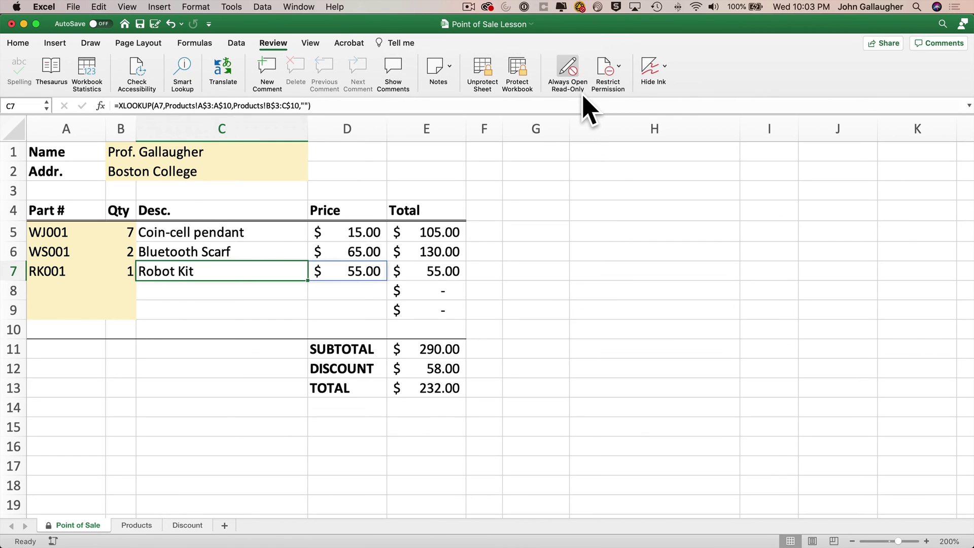
key(Tab)
key(Tab)
key(Tab)
key(Tab)
key(Tab)
key(Tab)
key(Tab)
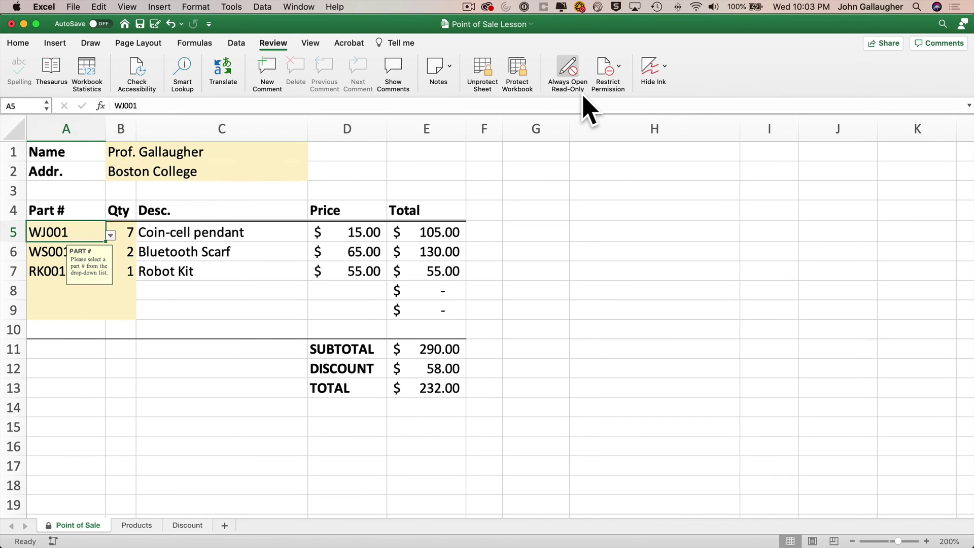
key(Return)
key(Return)
key(Tab)
key(Return)
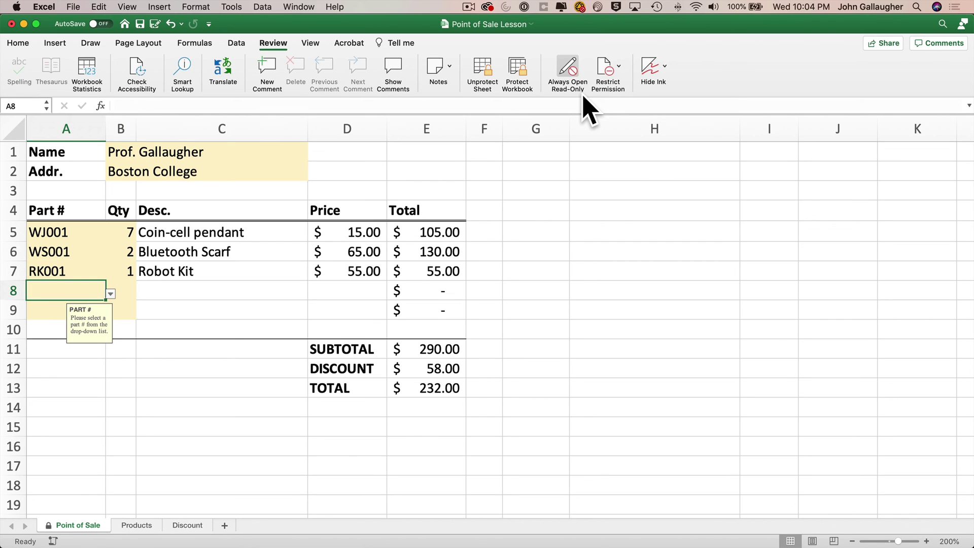
Choose S002 from A8's part dropdown and enter quantity 100 in B8
key(alt+Down)
key(Down)
key(Down)
key(Down)
key(Down)
key(Down)
key(Down)
key(Down)
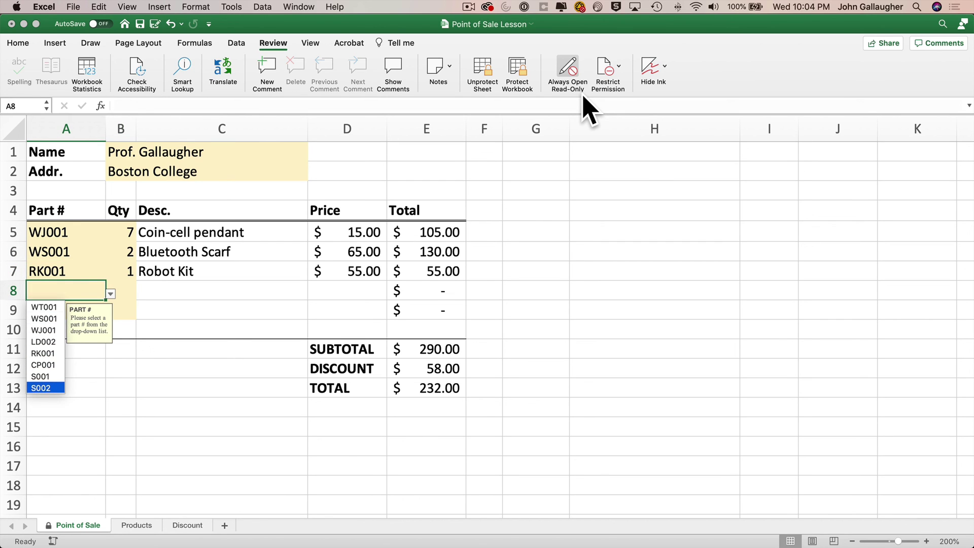
key(Return)
key(Tab)
text(100)
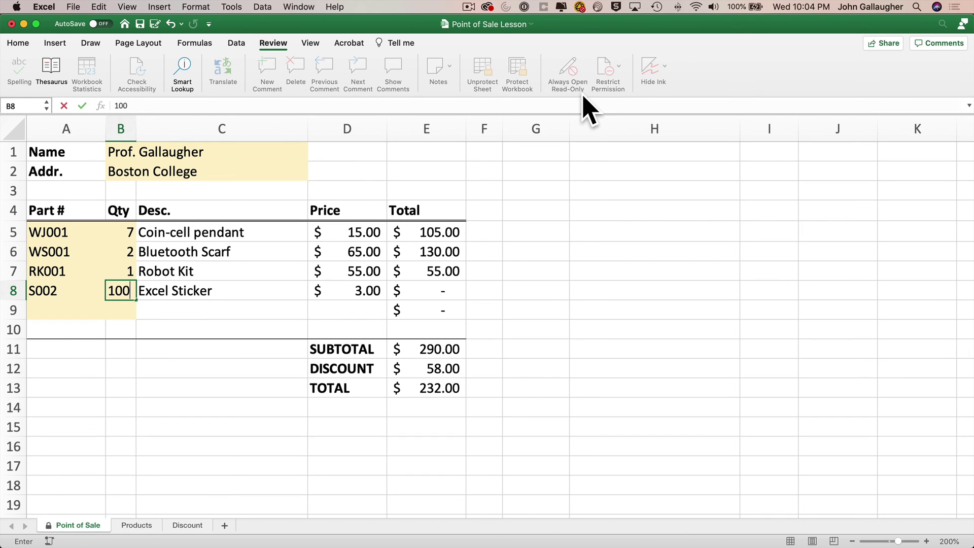
key(Return)
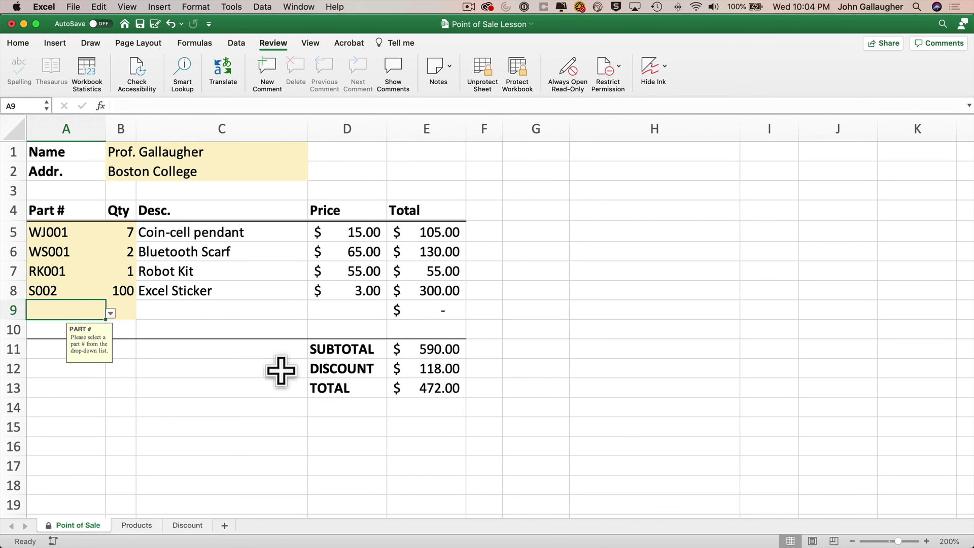